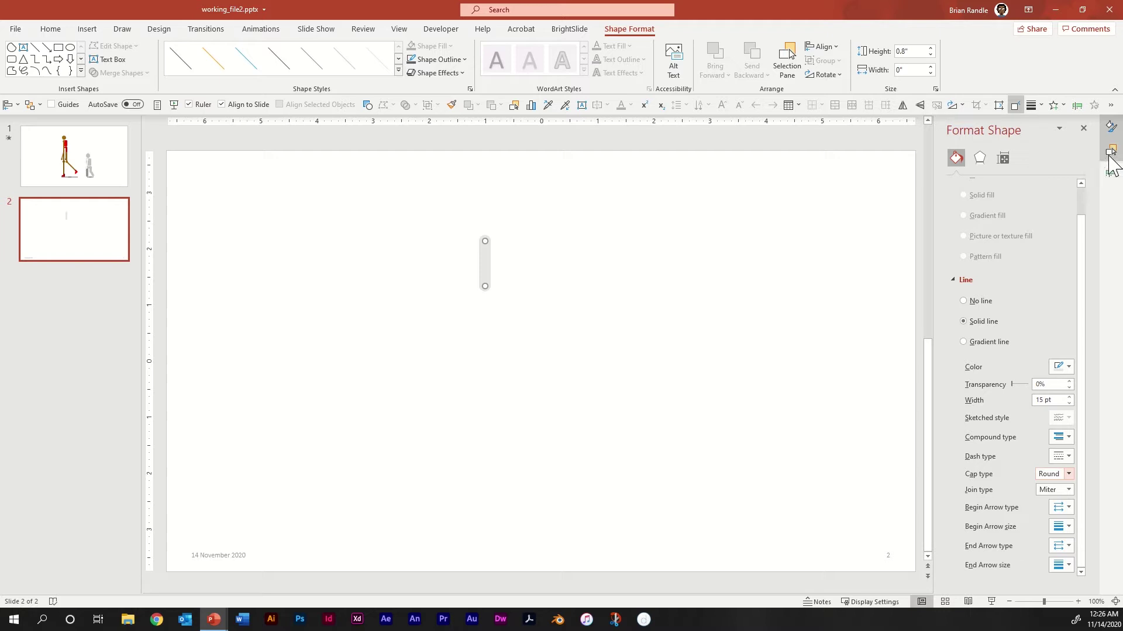
Rename the vertical line on slide 2 as "thigh"
{"action": "left_click", "coordinate": [1111, 153]}
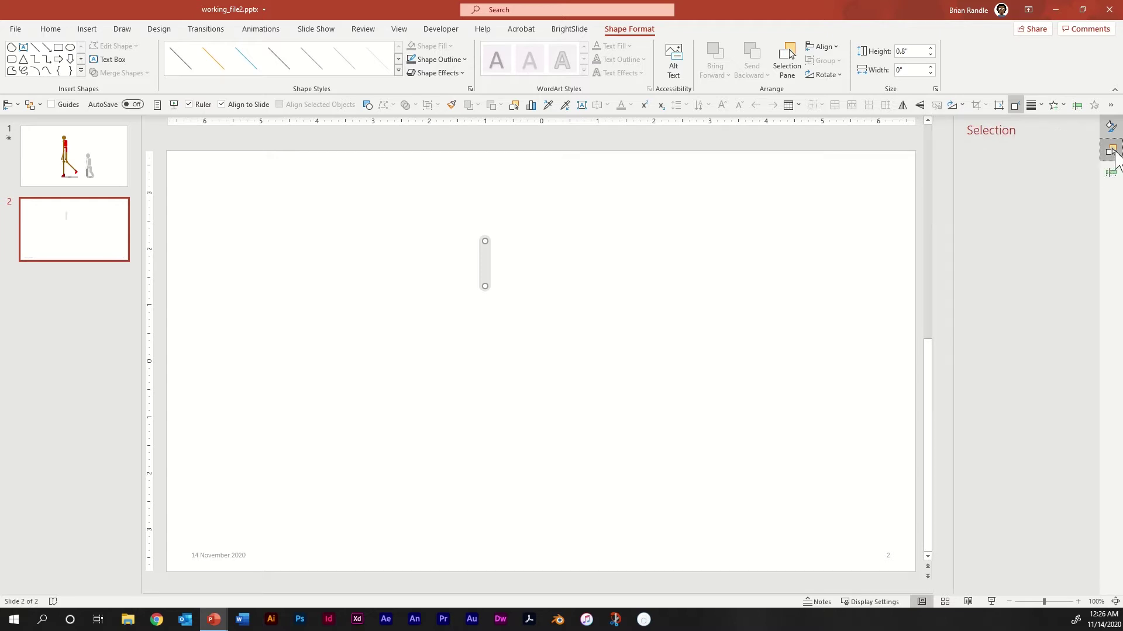
{"action": "left_click", "coordinate": [1026, 178]}
{"action": "triple_click", "coordinate": [1024, 178]}
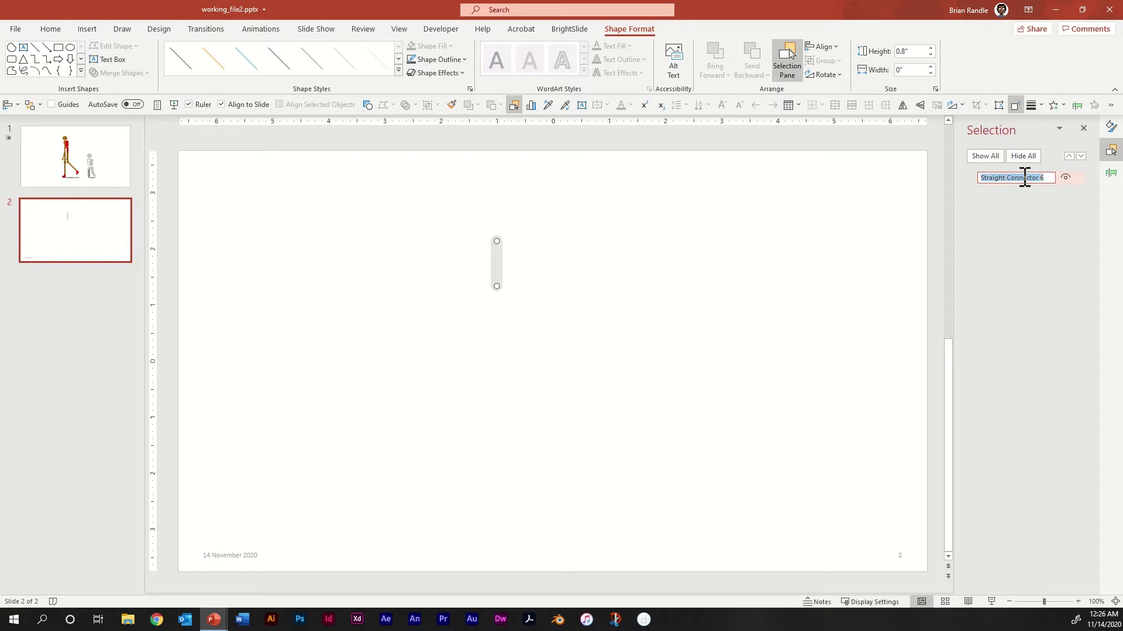
{"action": "type", "text": "thigh"}
{"action": "left_click", "coordinate": [525, 279]}
Duplicate the thigh line straight down so the copy's upper end meets the original's lower end, and select both lines
{"action": "left_click", "coordinate": [497, 258]}
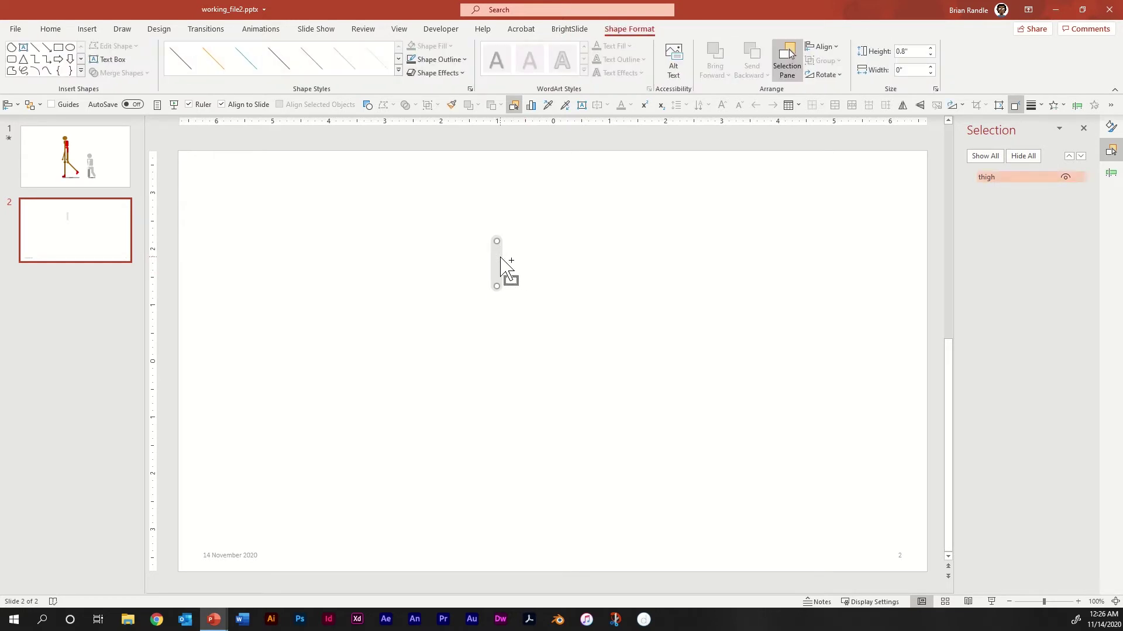
{"action": "left_click_drag", "start_coordinate": [501, 257], "coordinate": [498, 303]}
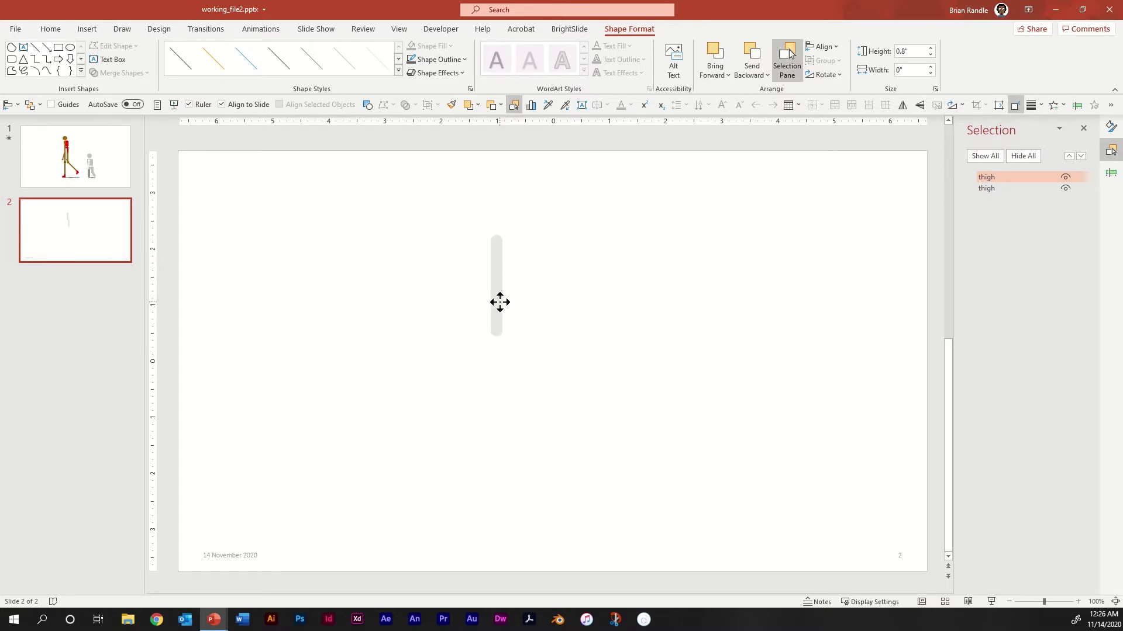
{"action": "left_click", "coordinate": [494, 268], "text": "shift"}
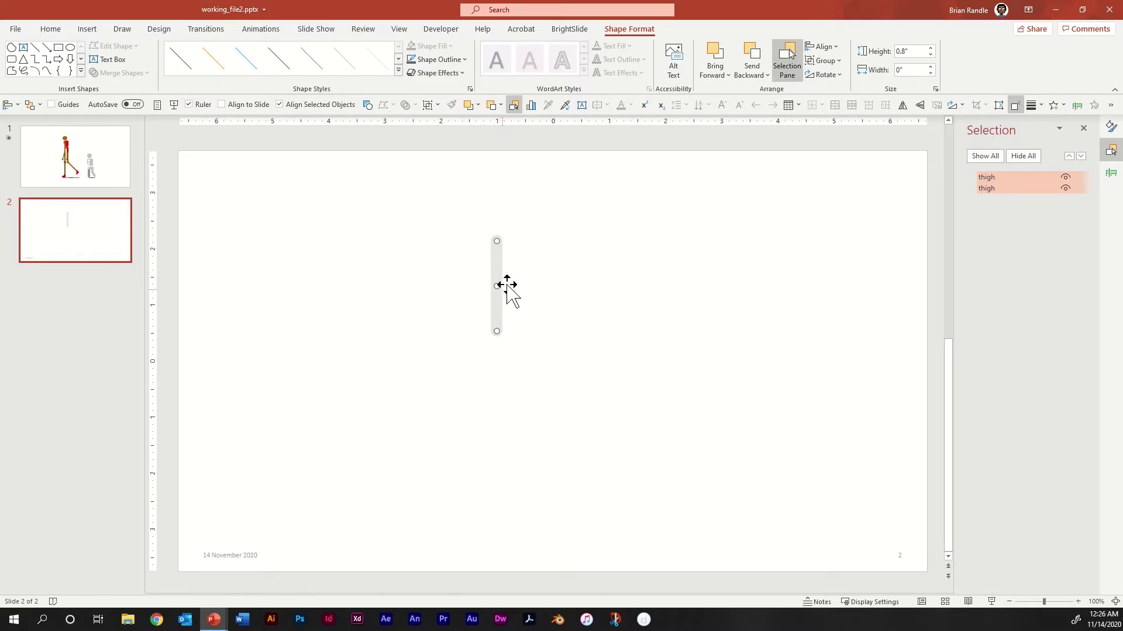
Rename the lower copy of the thigh line as "hidden"
{"action": "left_click", "coordinate": [522, 312]}
{"action": "left_click", "coordinate": [496, 308]}
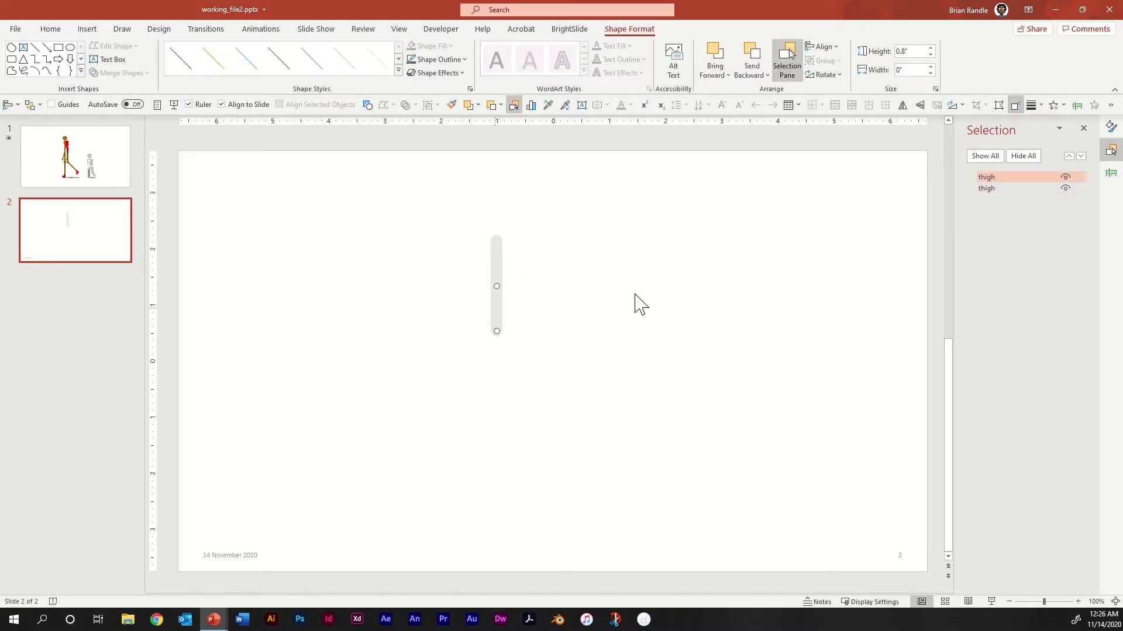
{"action": "left_click", "coordinate": [988, 177]}
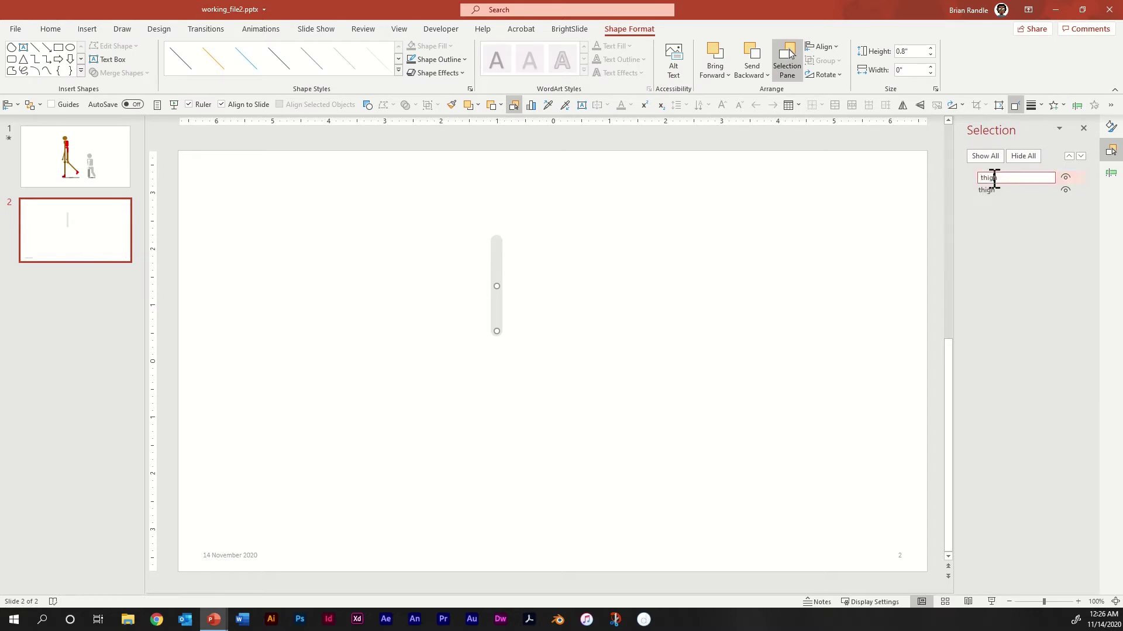
{"action": "type", "text": "hidden"}
{"action": "left_click", "coordinate": [573, 321]}
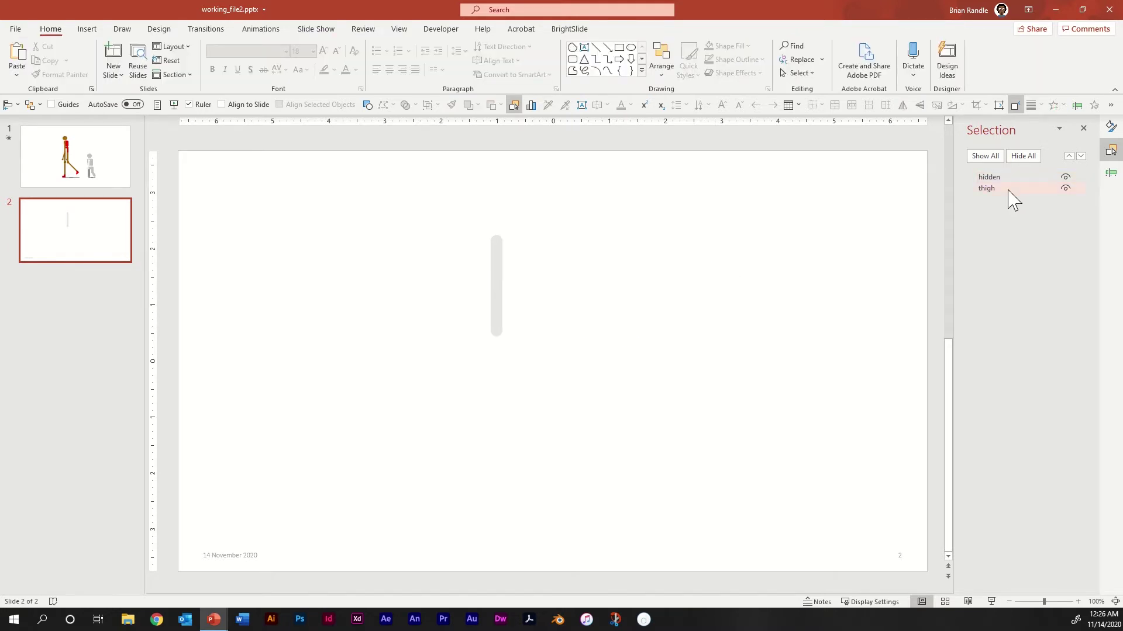
Make the hidden line fully transparent
{"action": "left_click", "coordinate": [500, 318]}
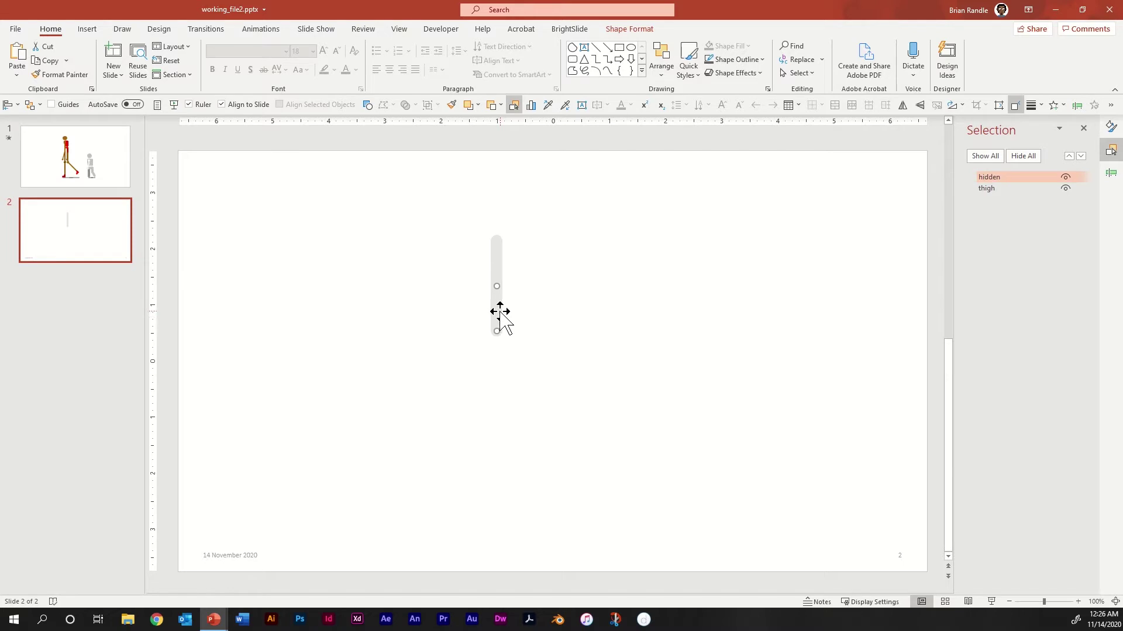
{"action": "left_click", "coordinate": [1112, 130]}
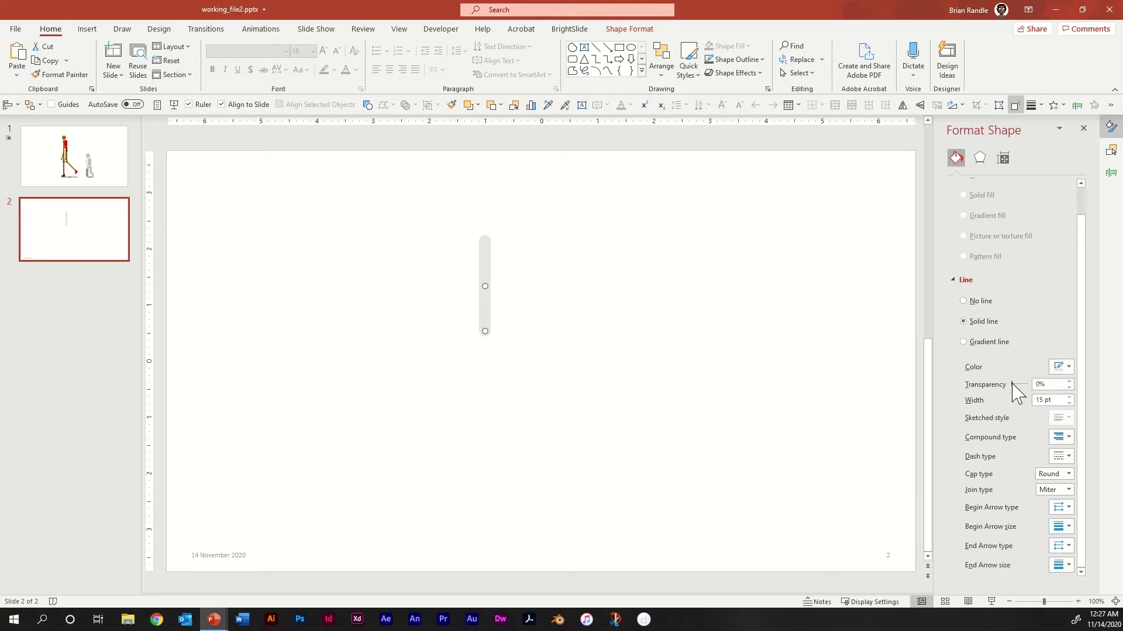
{"action": "left_click_drag", "start_coordinate": [1013, 384], "coordinate": [1043, 387]}
Group the thigh and hidden lines, and place a duplicate of the group to the right of the original
{"action": "left_click", "coordinate": [489, 259], "text": "shift"}
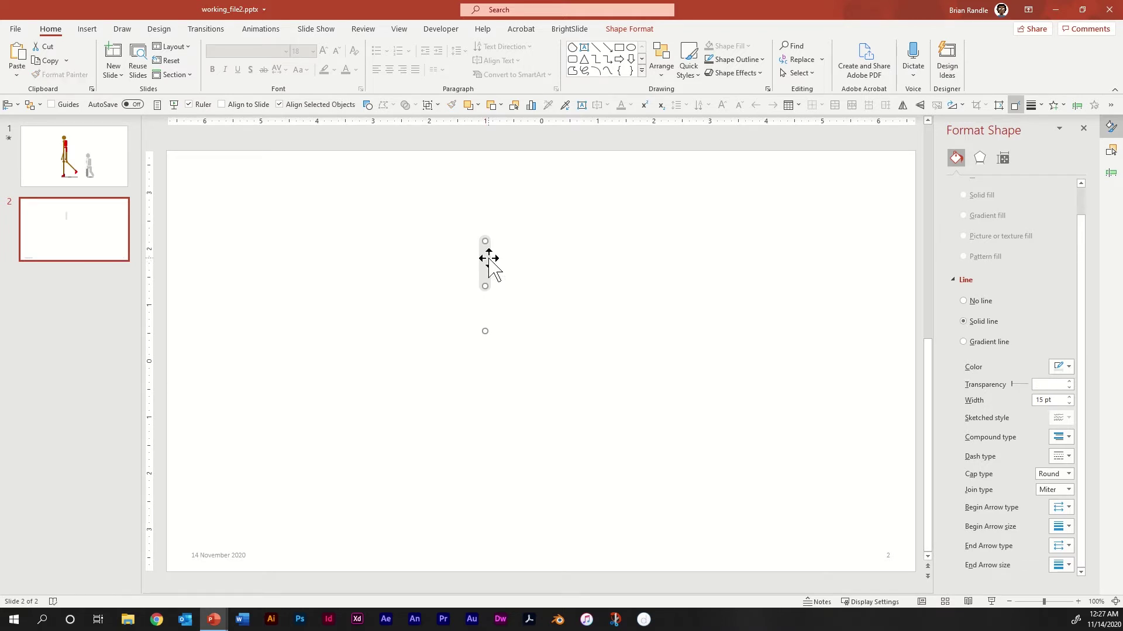
{"action": "right_click", "coordinate": [489, 259]}
{"action": "mouse_move", "coordinate": [542, 339]}
{"action": "left_click", "coordinate": [634, 340]}
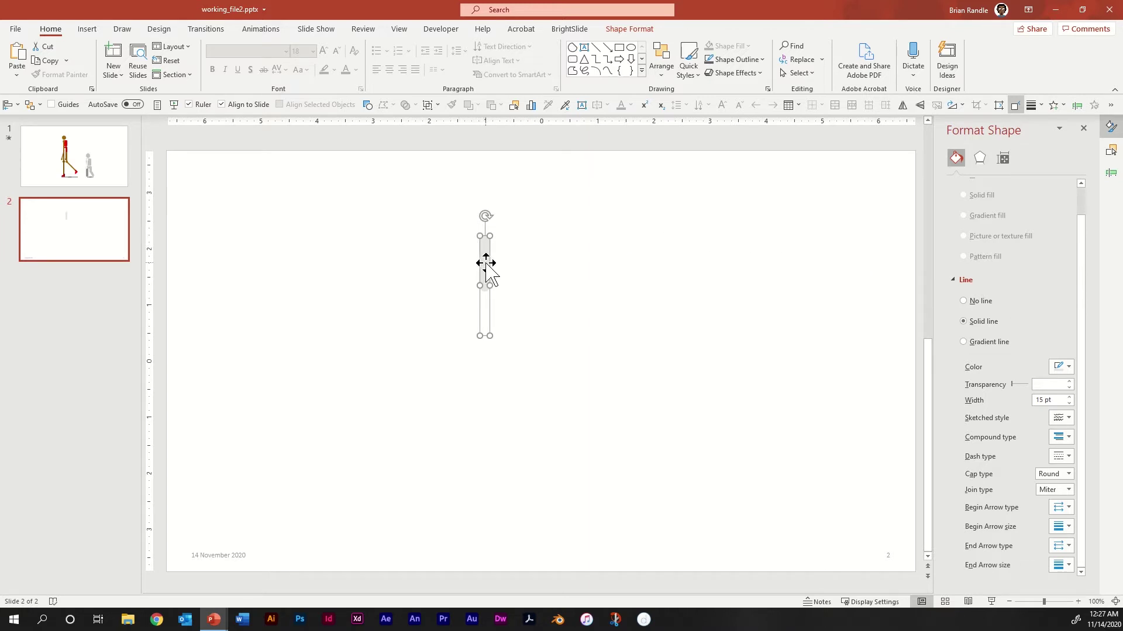
{"action": "left_click_drag", "start_coordinate": [486, 263], "coordinate": [535, 262]}
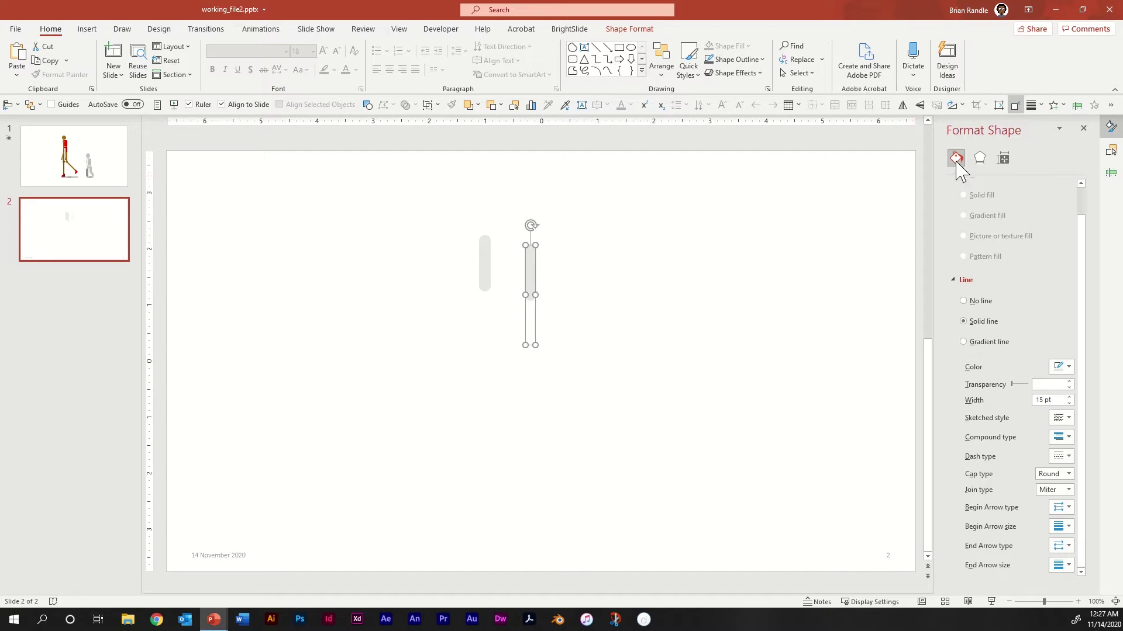
Rename the original group as "right thigh"
{"action": "left_click", "coordinate": [1111, 152]}
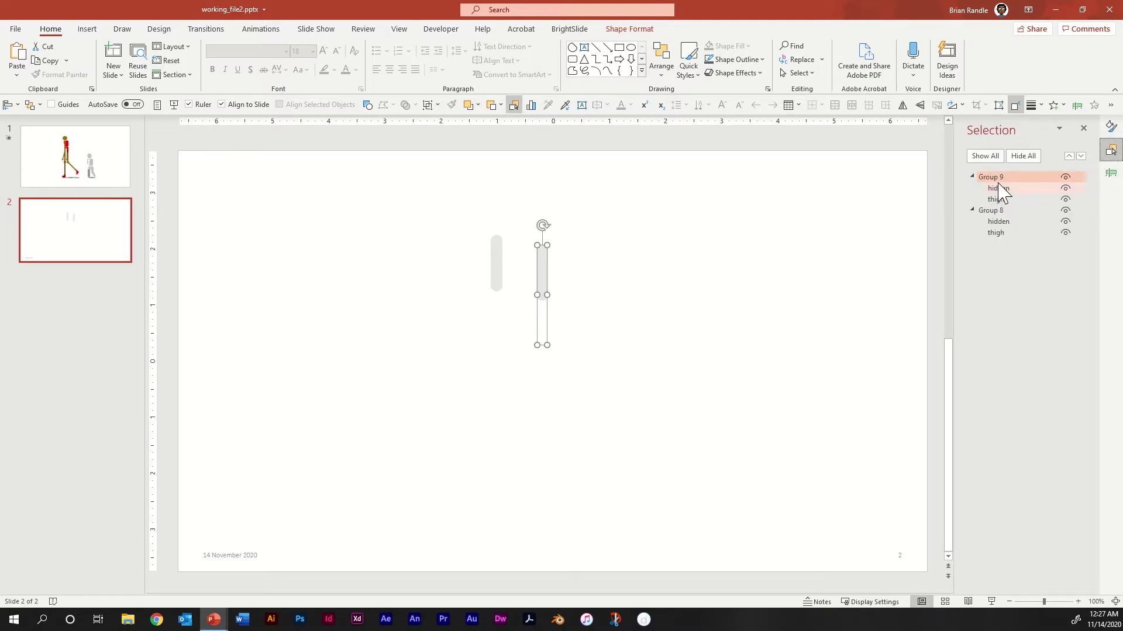
{"action": "left_click", "coordinate": [997, 212]}
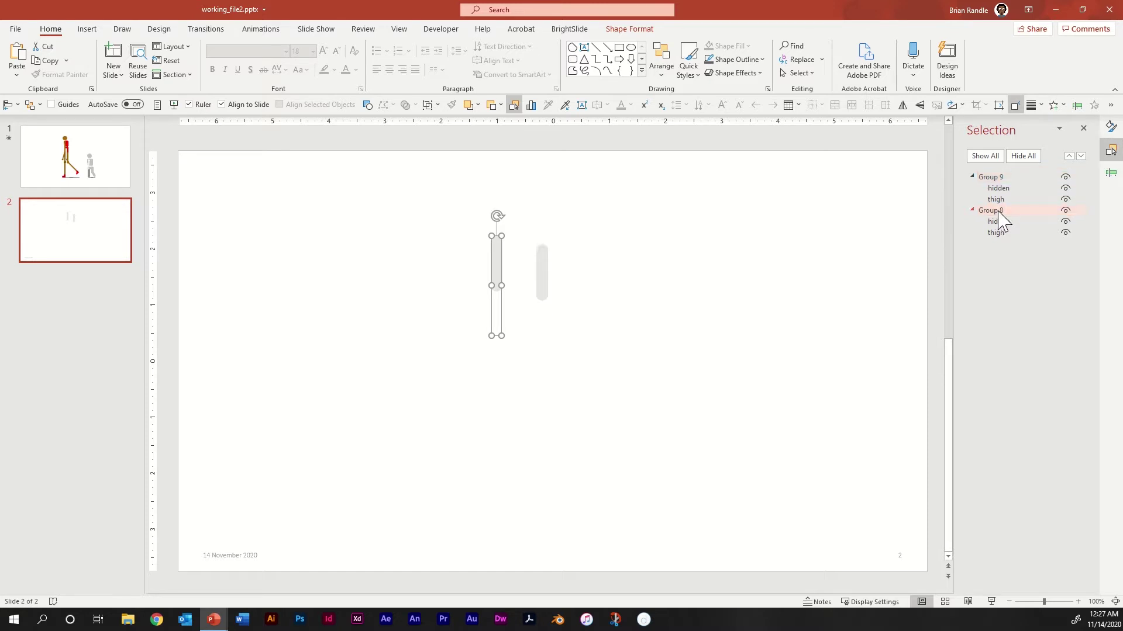
{"action": "left_click", "coordinate": [999, 212]}
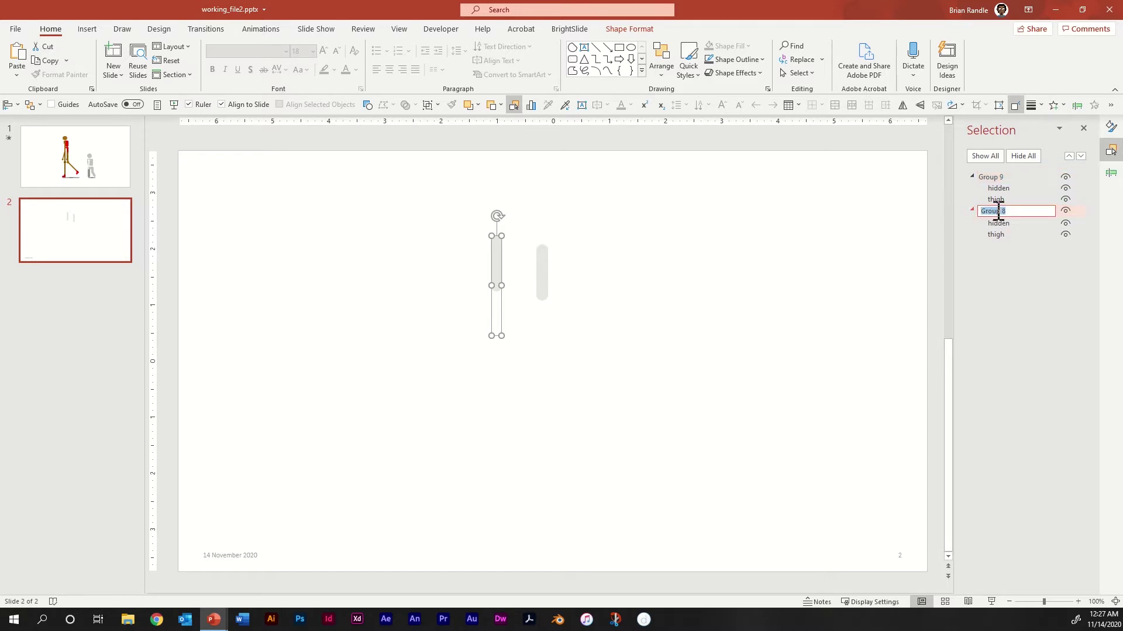
{"action": "type", "text": "right thigh"}
Rename the thigh line inside the duplicated group as "calf"
{"action": "left_click", "coordinate": [1001, 179]}
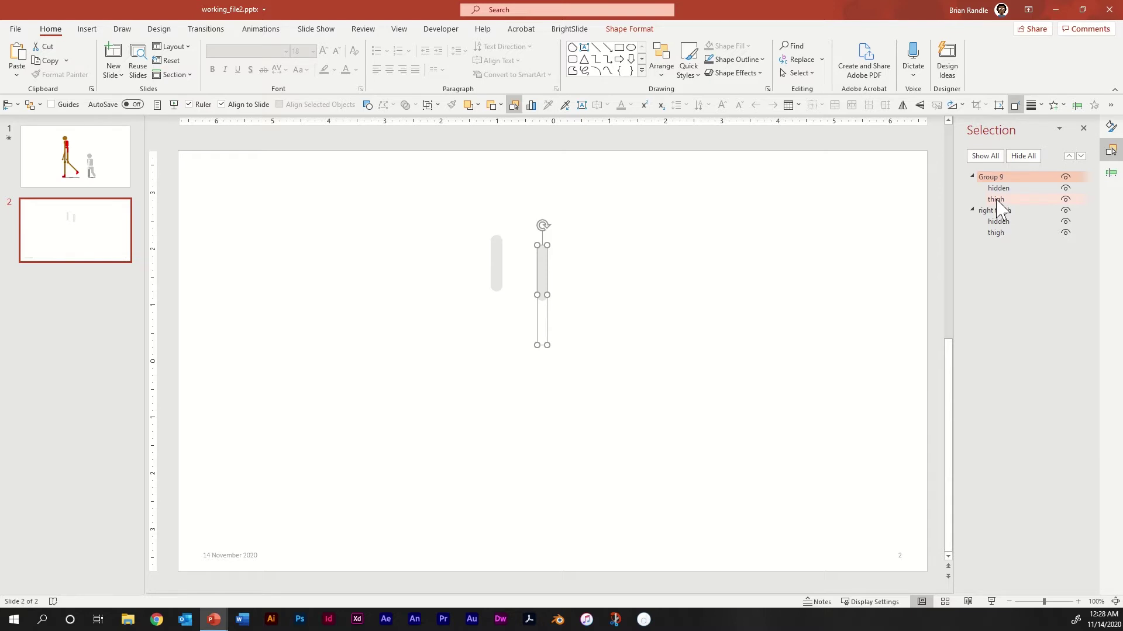
{"action": "left_click", "coordinate": [997, 200]}
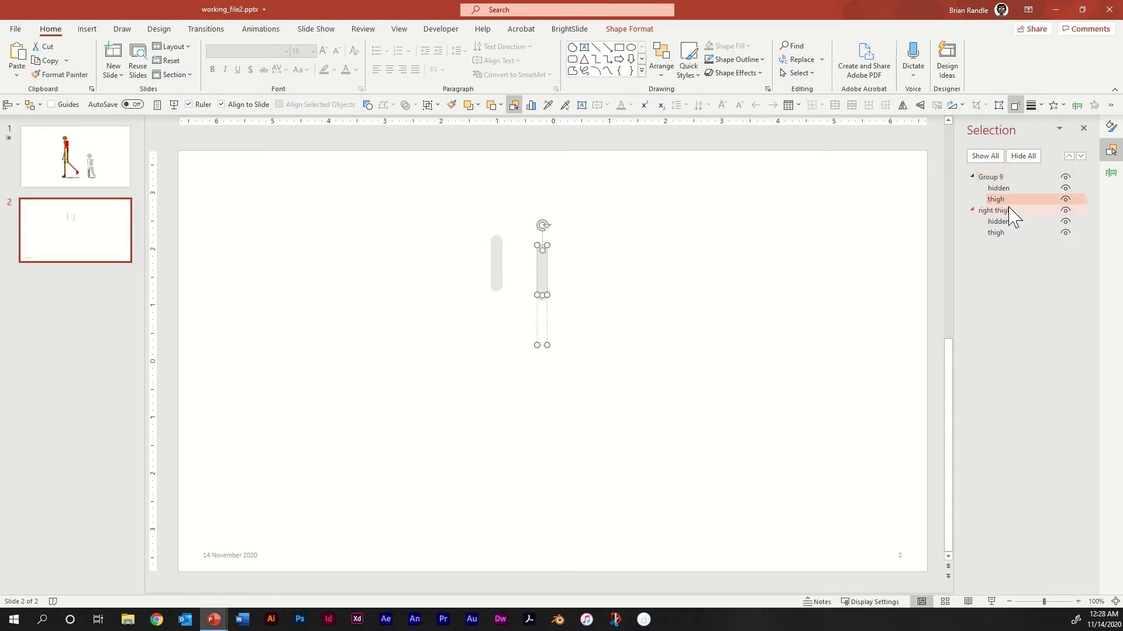
{"action": "left_click", "coordinate": [1003, 200]}
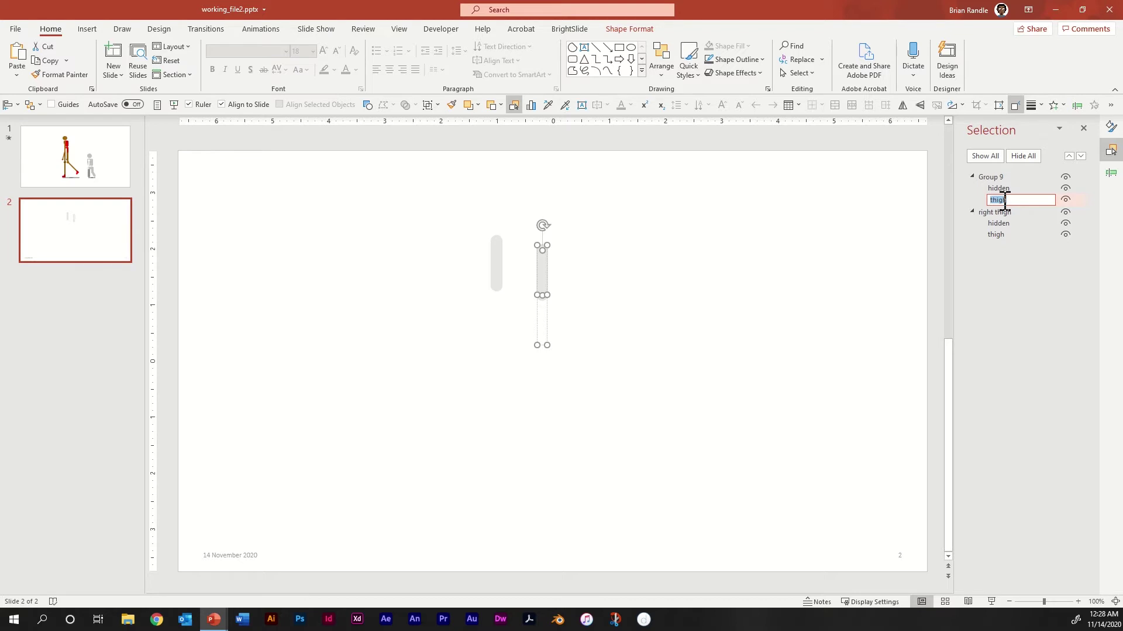
{"action": "type", "text": "calf"}
{"action": "left_click", "coordinate": [561, 291]}
Flip the group containing the calf line vertically, and ungroup and group its two lines again
{"action": "left_click", "coordinate": [541, 264]}
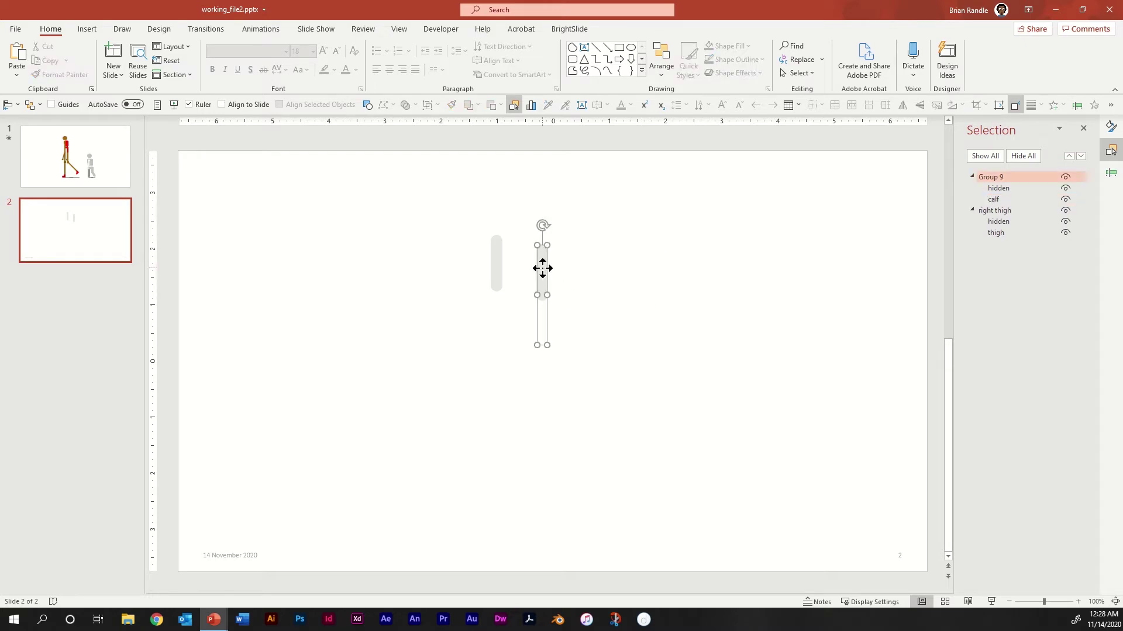
{"action": "left_click", "coordinate": [922, 105]}
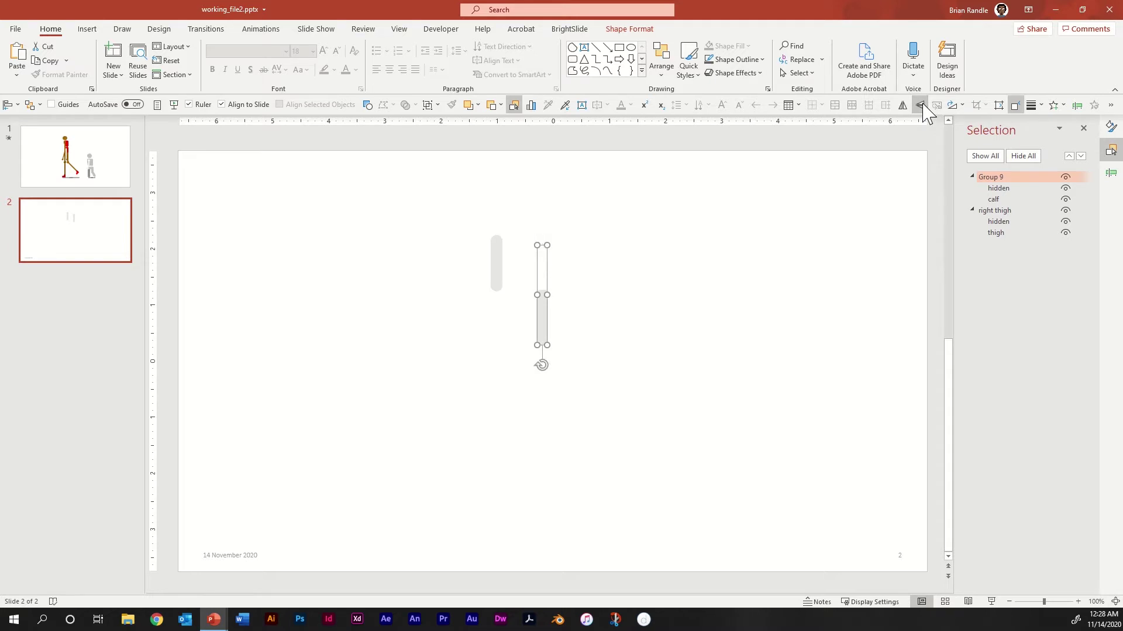
{"action": "right_click", "coordinate": [543, 311]}
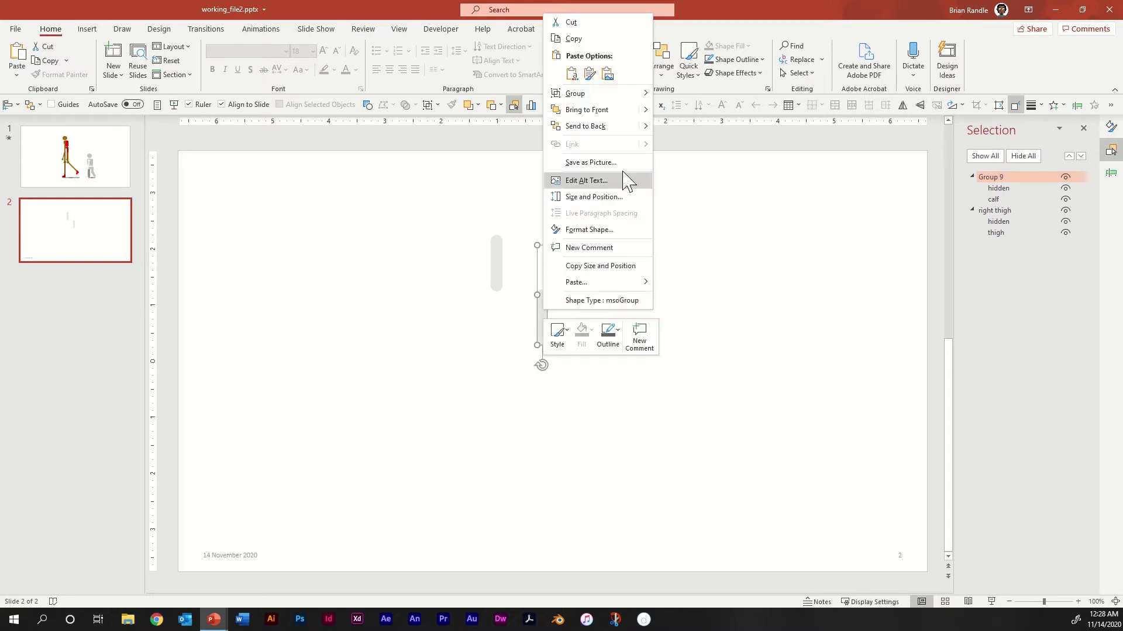
{"action": "mouse_move", "coordinate": [629, 94]}
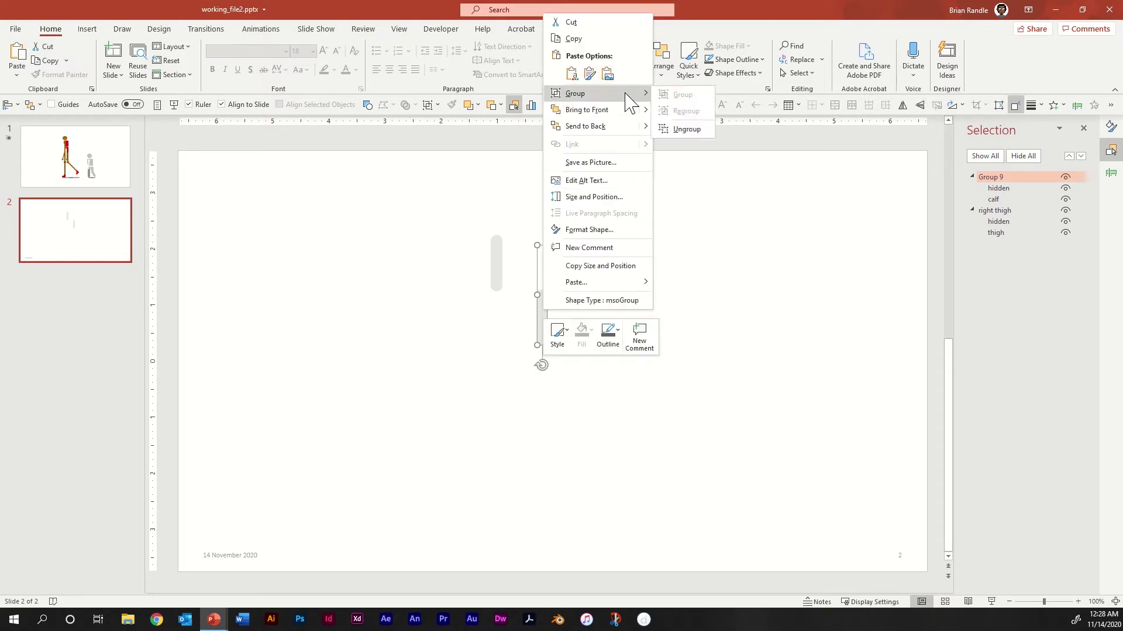
{"action": "left_click", "coordinate": [687, 129]}
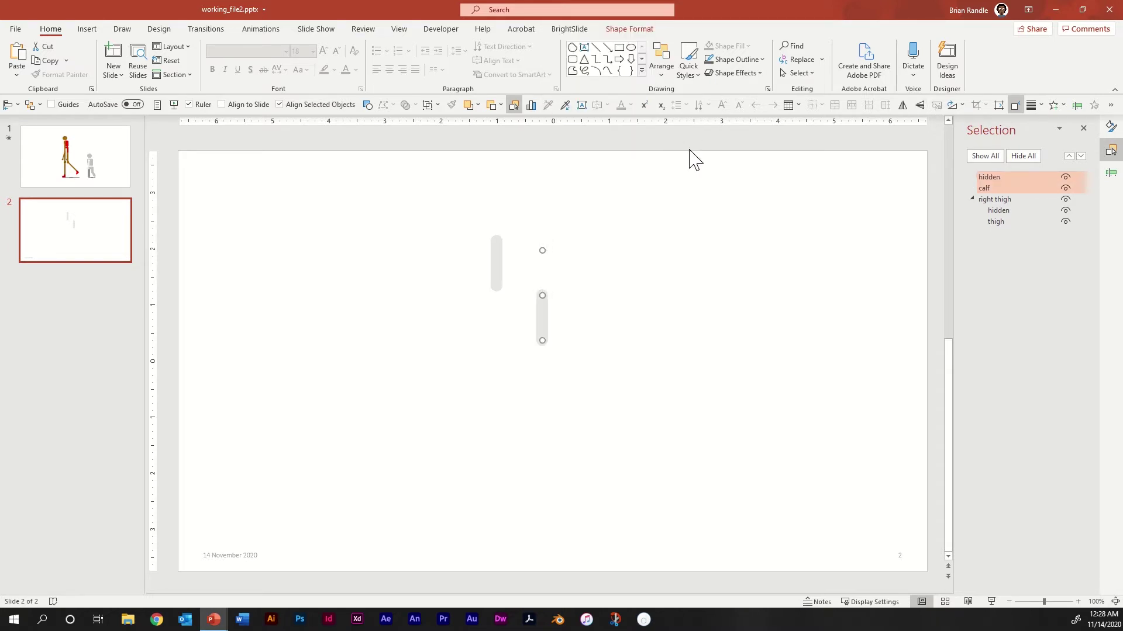
{"action": "right_click", "coordinate": [545, 306]}
{"action": "mouse_move", "coordinate": [615, 95]}
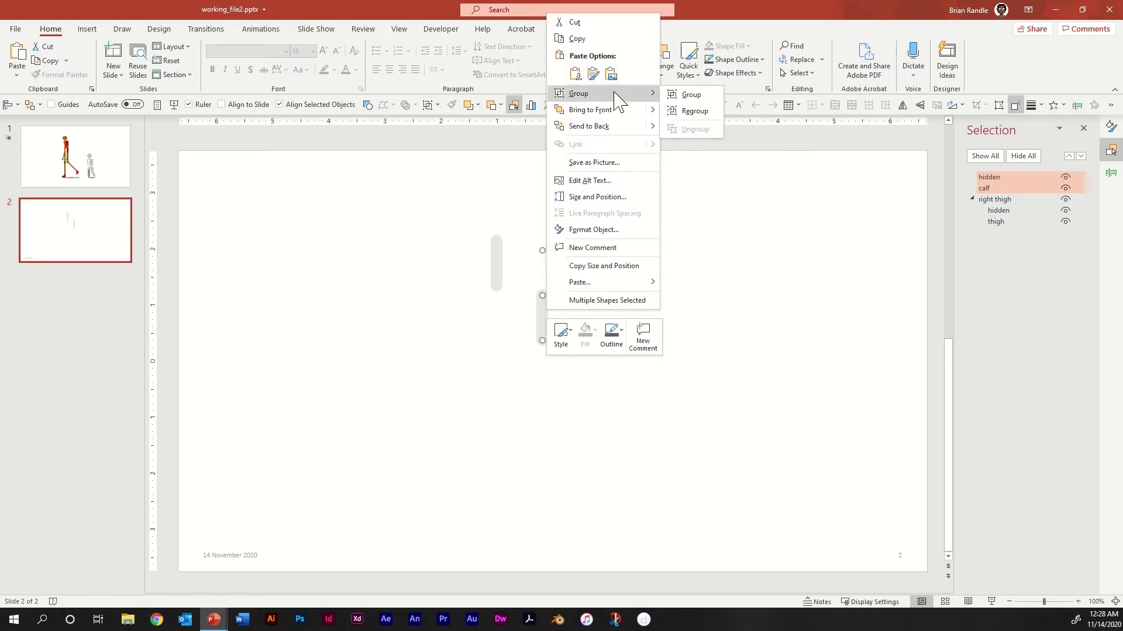
{"action": "left_click", "coordinate": [690, 95]}
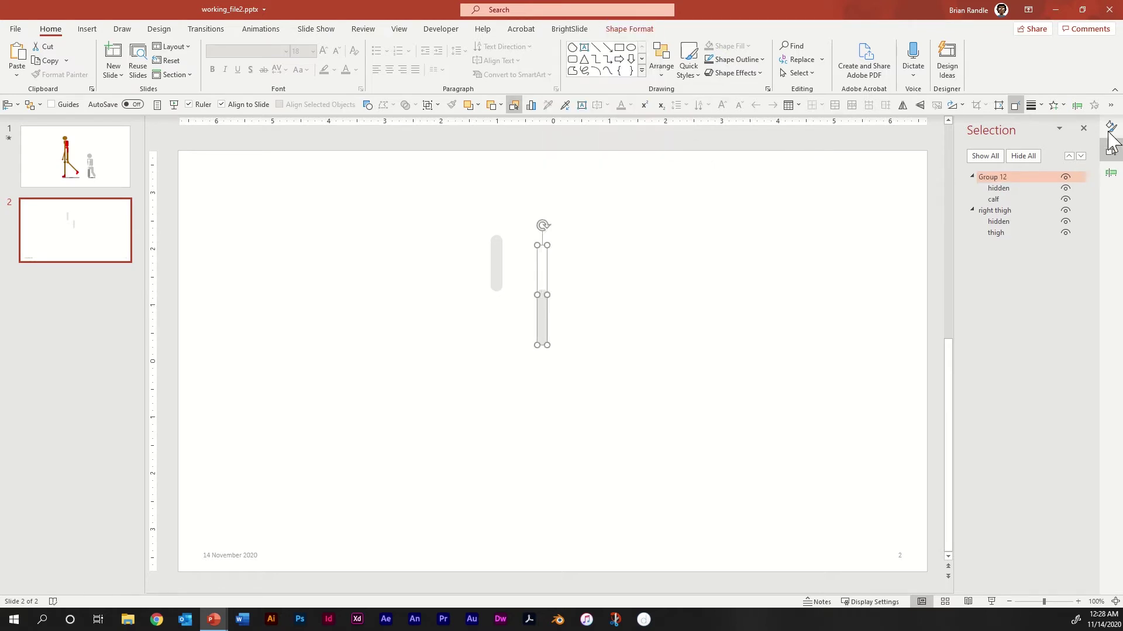
Rename the regrouped calf and hidden lines as "right calf"
{"action": "left_click", "coordinate": [1002, 177]}
{"action": "triple_click", "coordinate": [1005, 178]}
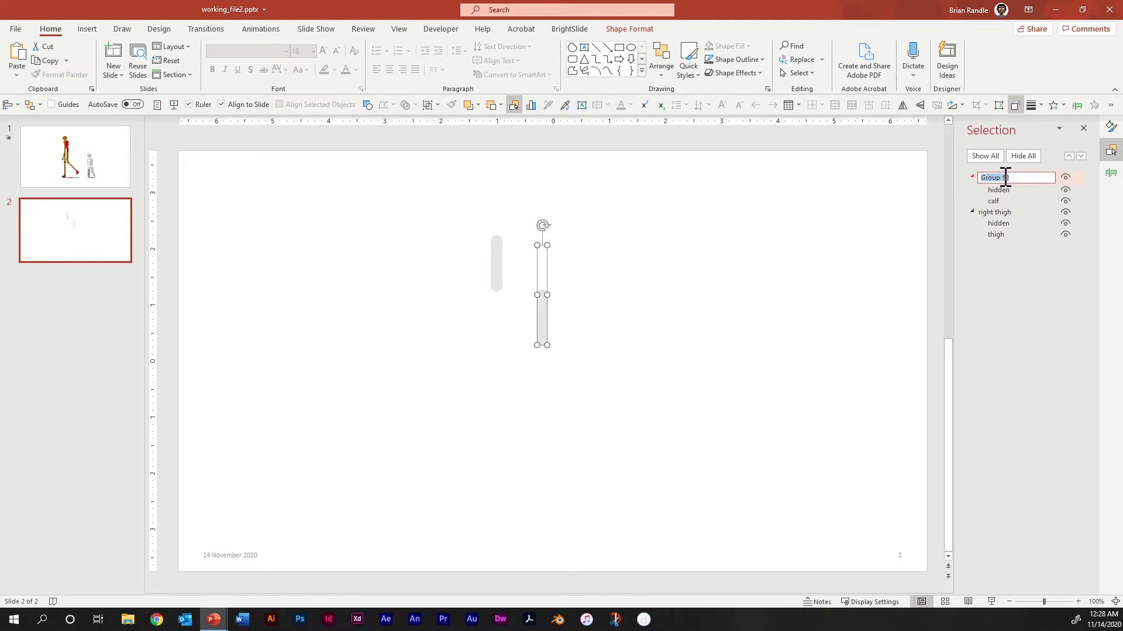
{"action": "type", "text": "right calf"}
{"action": "left_click", "coordinate": [741, 287]}
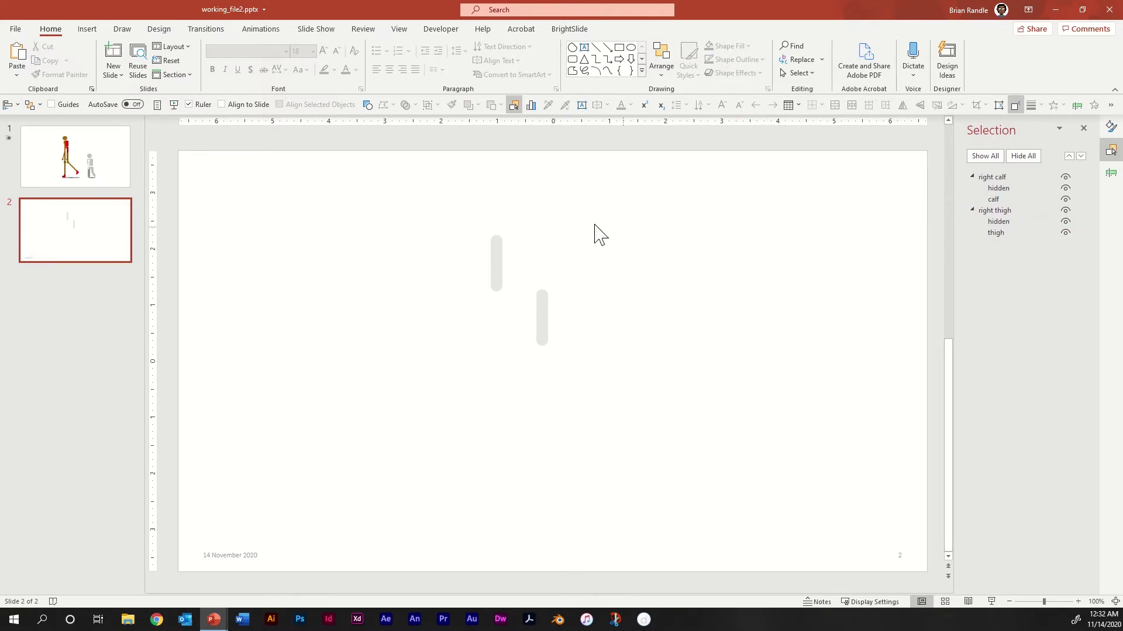
Align the right thigh and right calf groups to each other by their left and top edges
{"action": "left_click", "coordinate": [496, 248]}
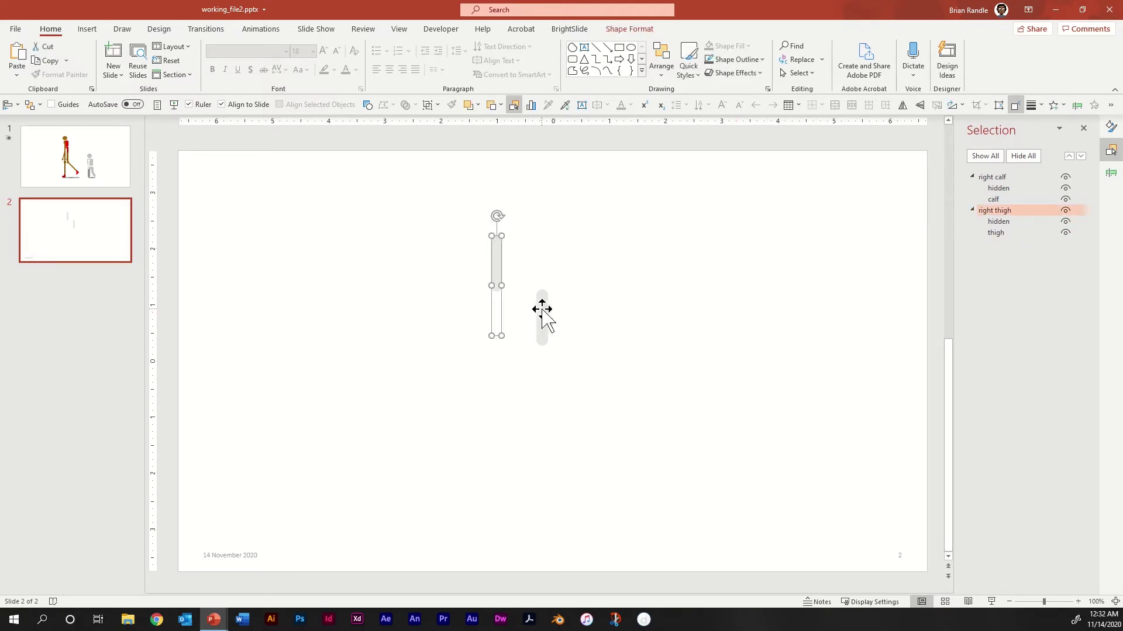
{"action": "left_click", "coordinate": [542, 310], "text": "shift"}
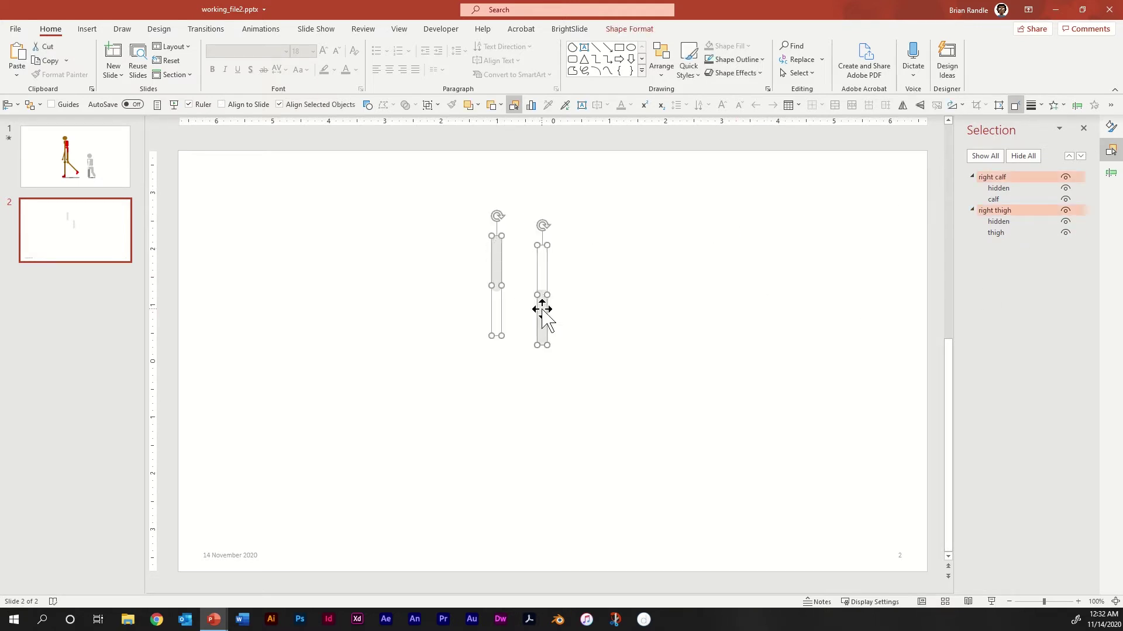
{"action": "left_click", "coordinate": [664, 79]}
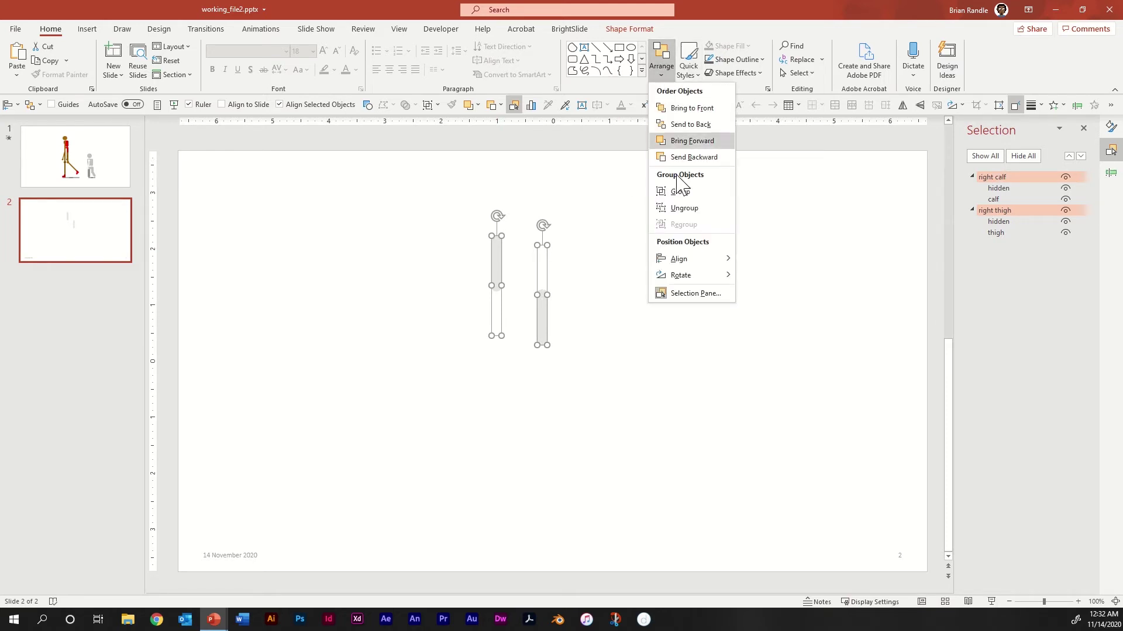
{"action": "mouse_move", "coordinate": [681, 260]}
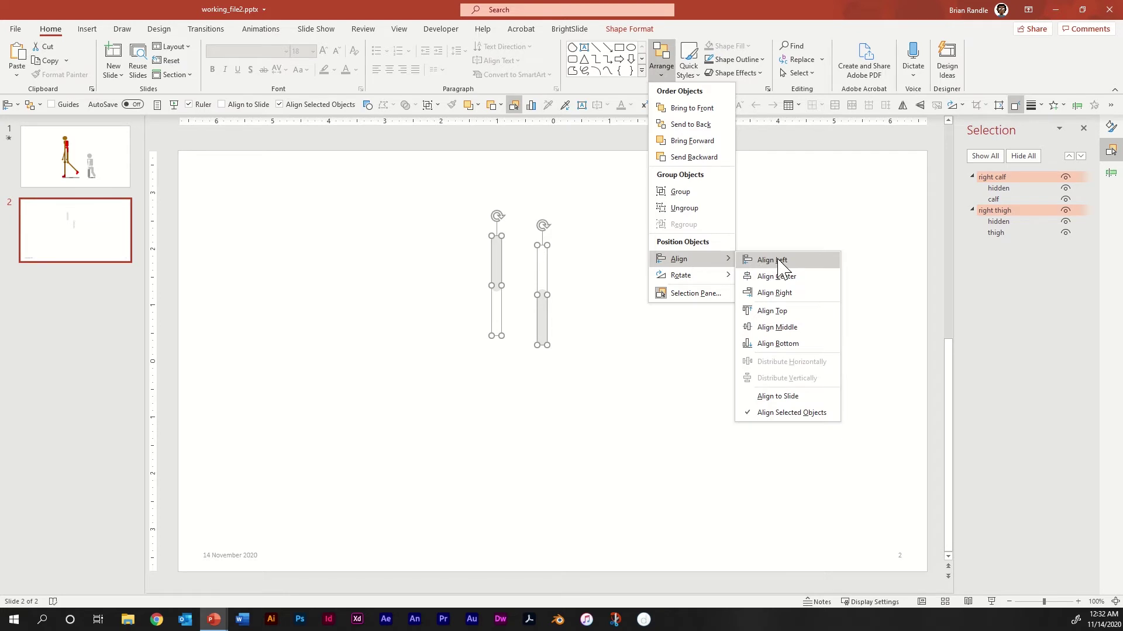
{"action": "left_click", "coordinate": [782, 260]}
{"action": "left_click", "coordinate": [664, 70]}
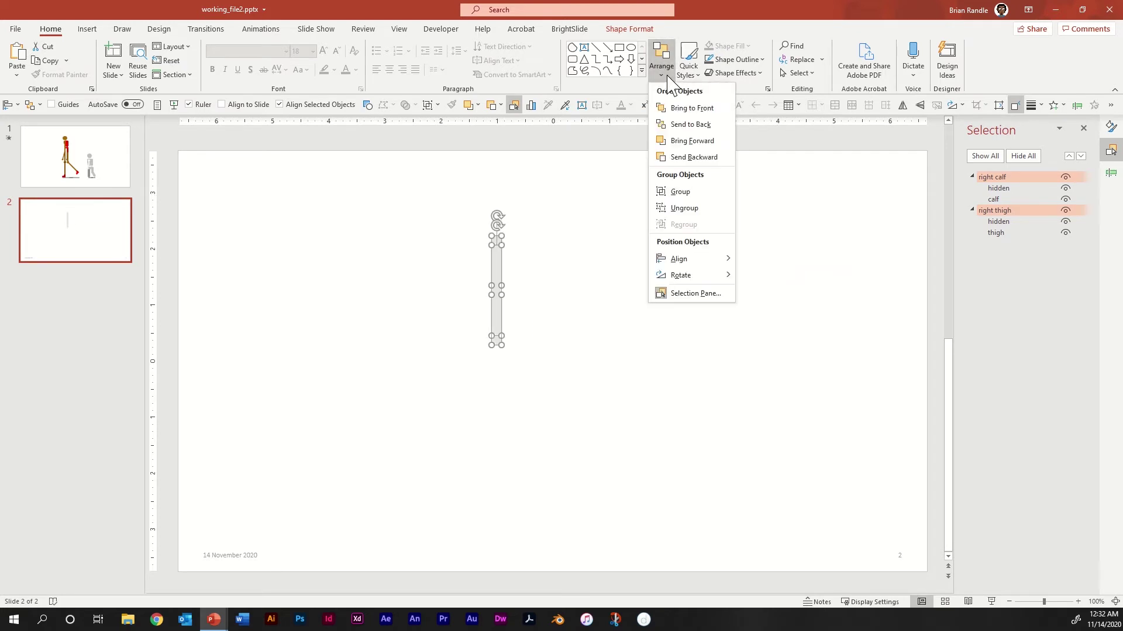
{"action": "mouse_move", "coordinate": [692, 261]}
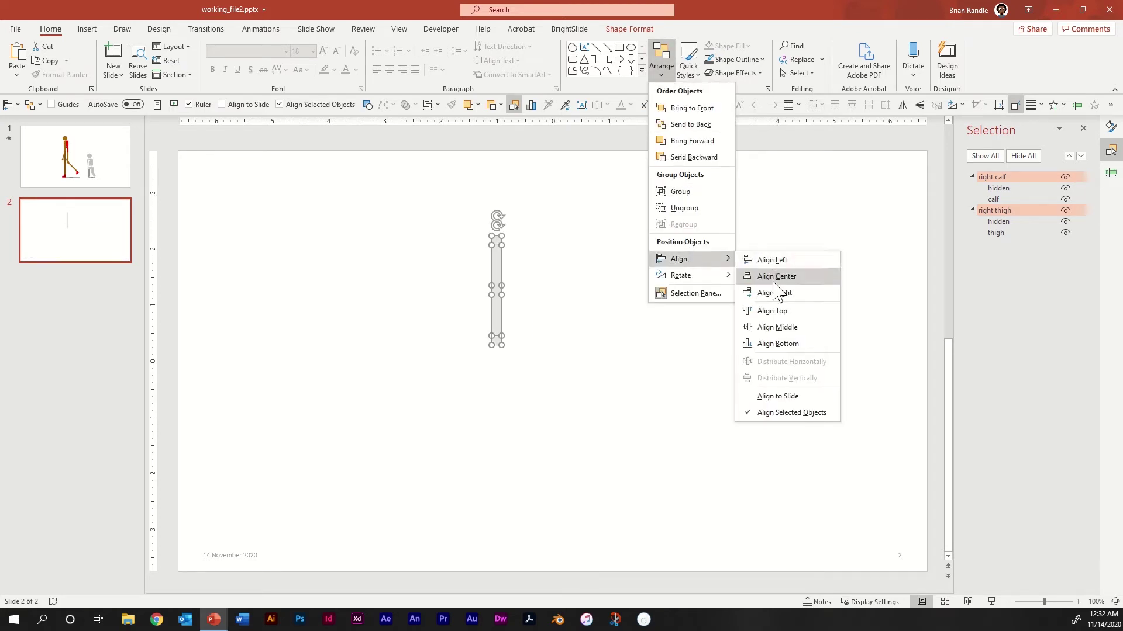
{"action": "left_click", "coordinate": [776, 312]}
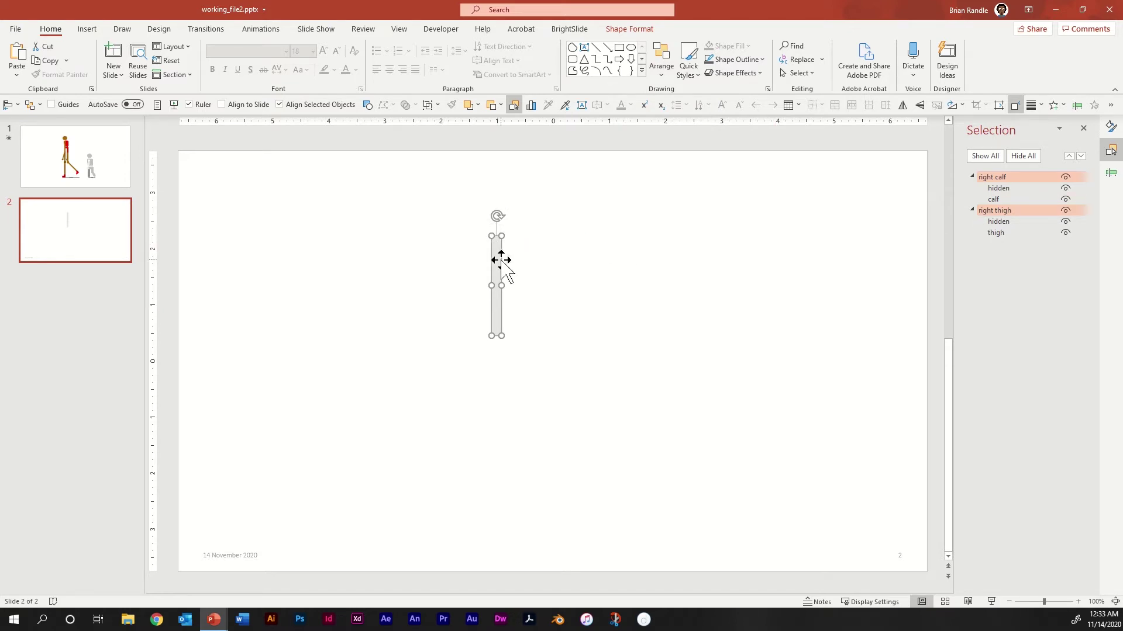
Duplicate the right calf and right thigh groups beside the original, and rename the copied calf group as "left calf"
{"action": "left_click_drag", "start_coordinate": [499, 257], "coordinate": [535, 255]}
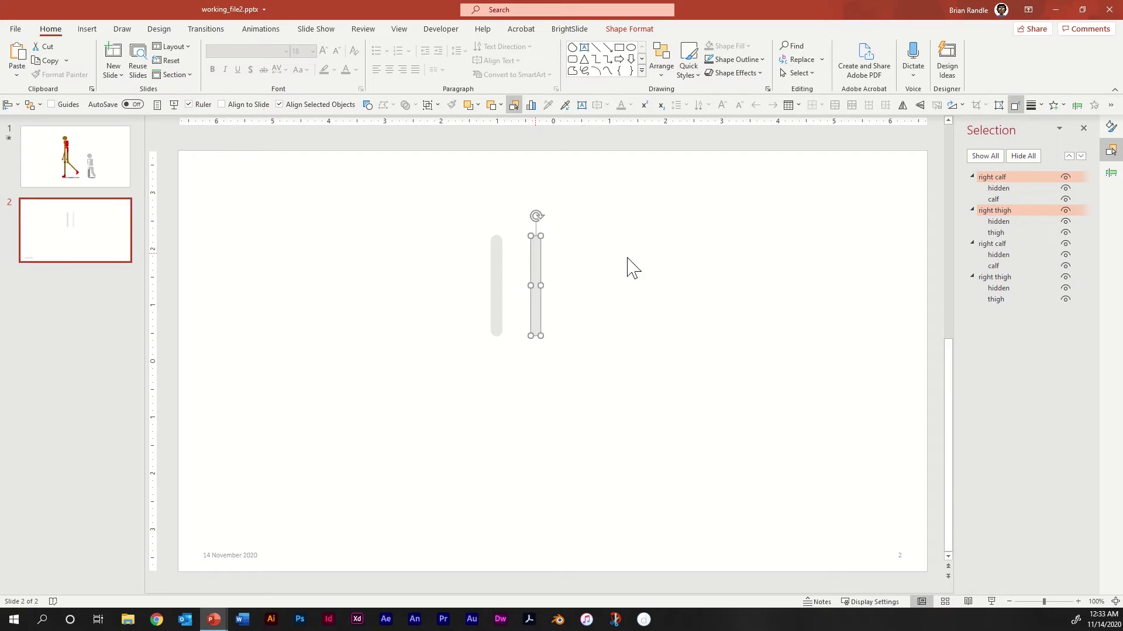
{"action": "left_click", "coordinate": [742, 266]}
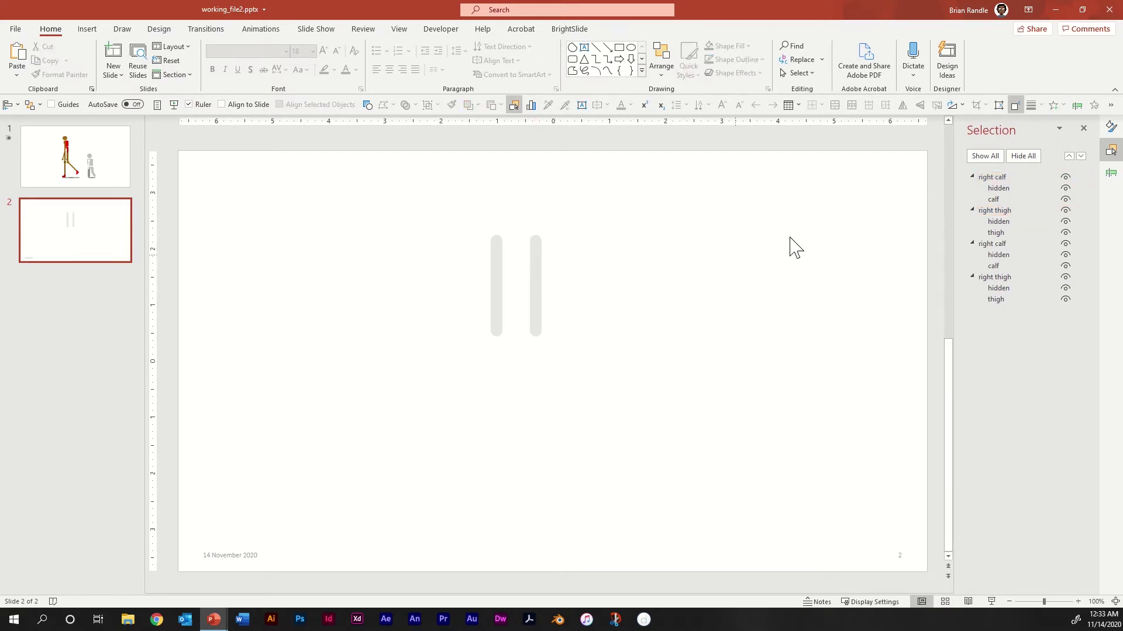
{"action": "left_click", "coordinate": [988, 178]}
{"action": "left_click", "coordinate": [988, 179]}
{"action": "double_click", "coordinate": [988, 178]}
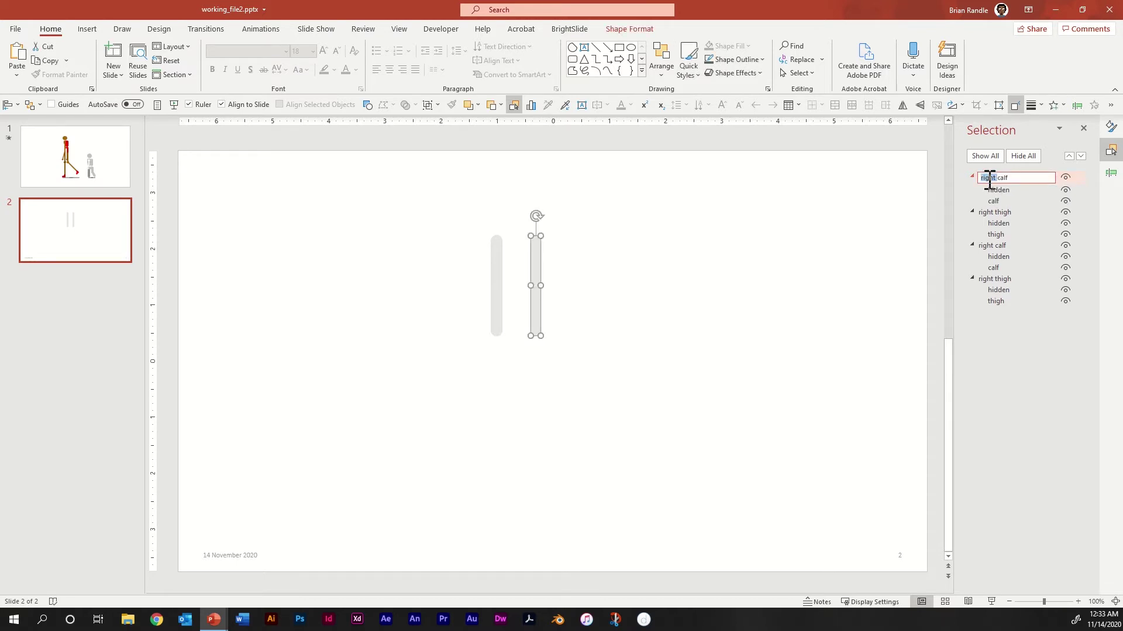
{"action": "type", "text": "lef"}
Rename the copied right thigh group as "left thigh"
{"action": "left_click", "coordinate": [988, 212]}
{"action": "left_click", "coordinate": [987, 212]}
{"action": "double_click", "coordinate": [987, 211]}
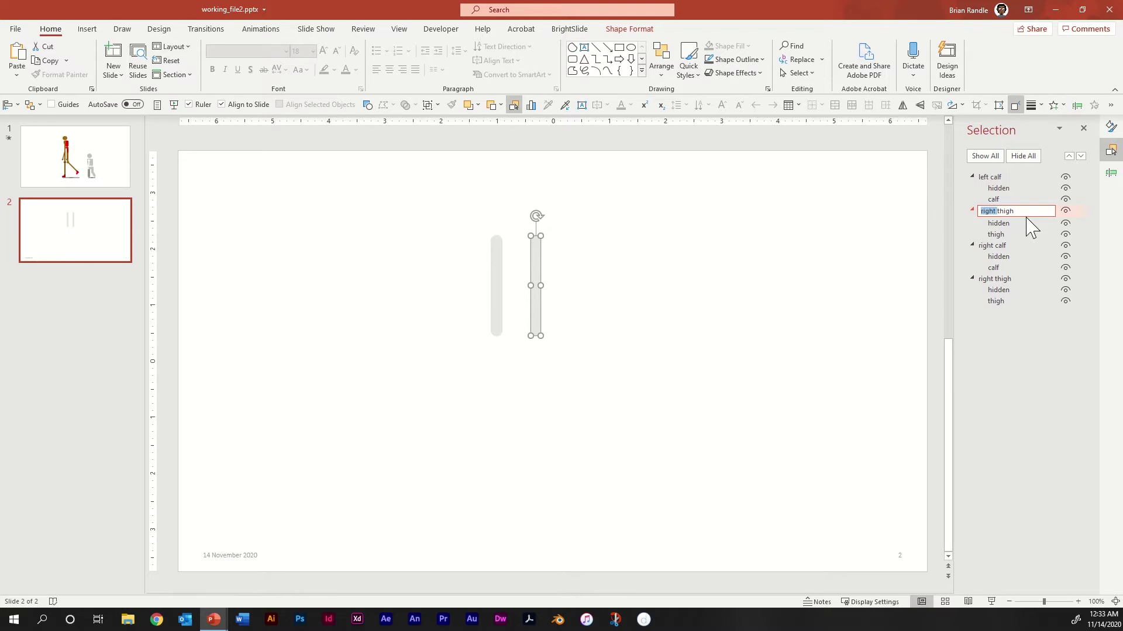
{"action": "type", "text": "left"}
{"action": "left_click", "coordinate": [606, 293]}
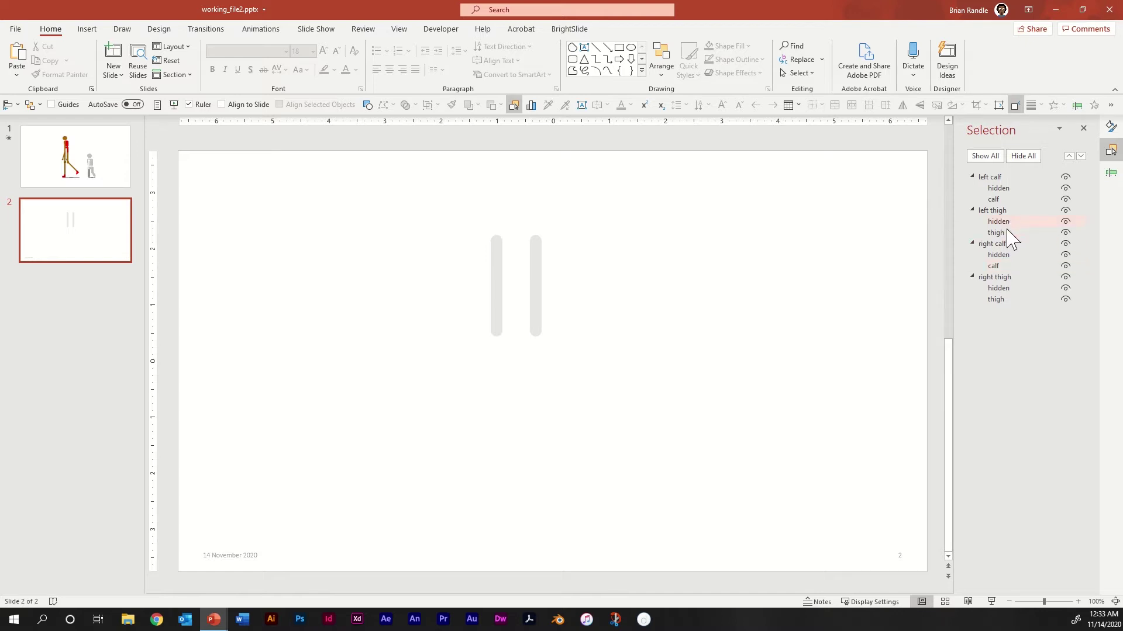
Set the line color of the calf inside the right calf group to a darker gray theme shade
{"action": "left_click", "coordinate": [1007, 268]}
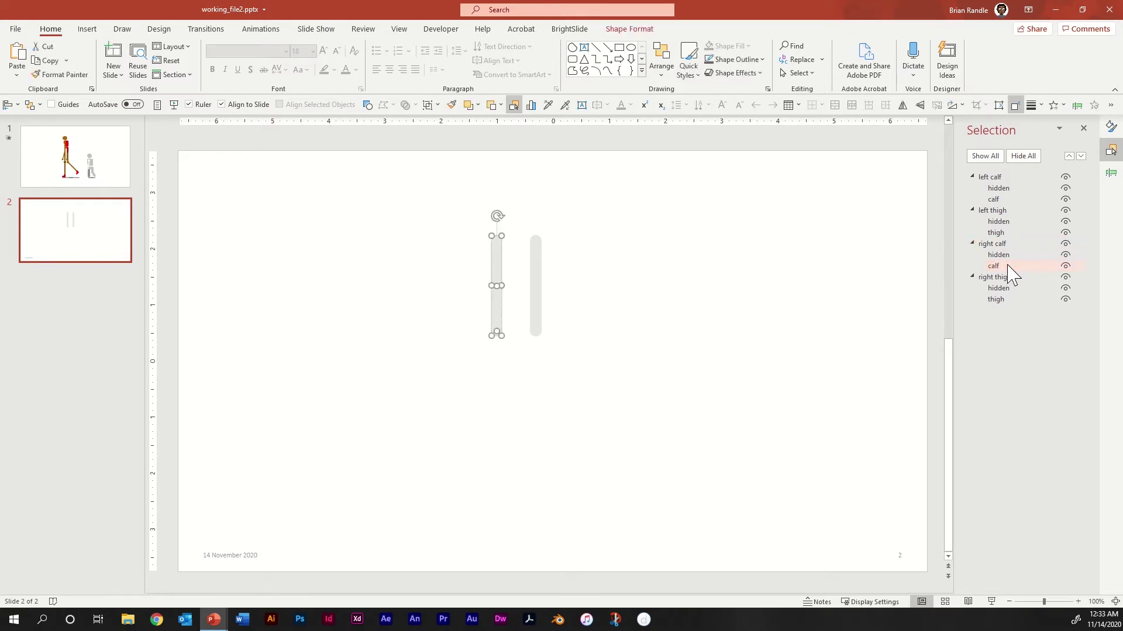
{"action": "left_click", "coordinate": [1111, 128]}
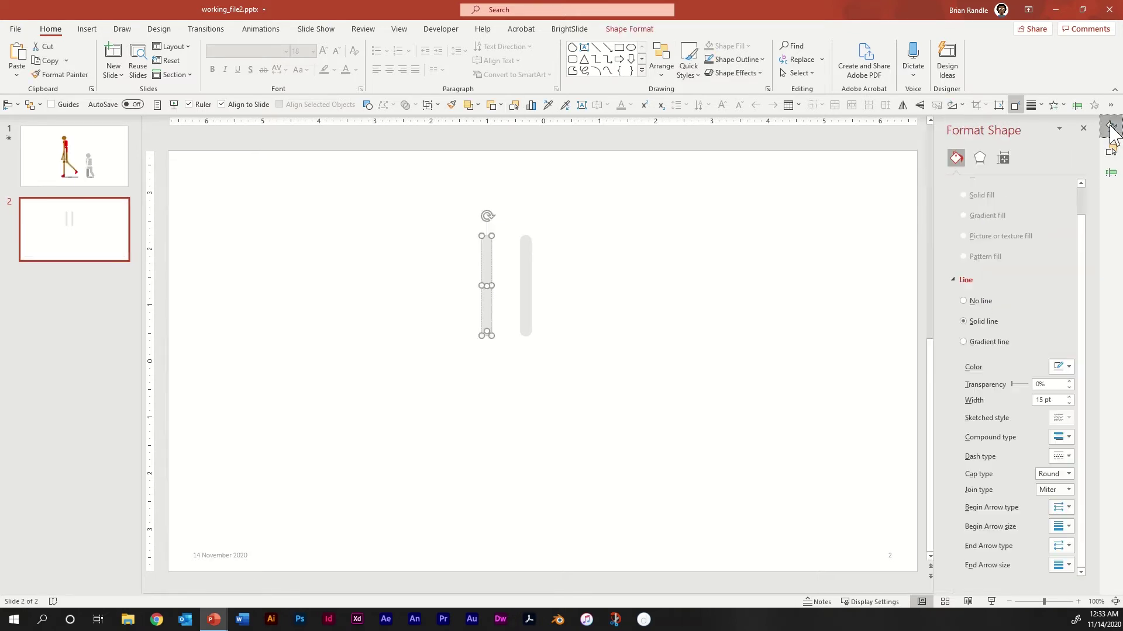
{"action": "left_click", "coordinate": [1069, 367]}
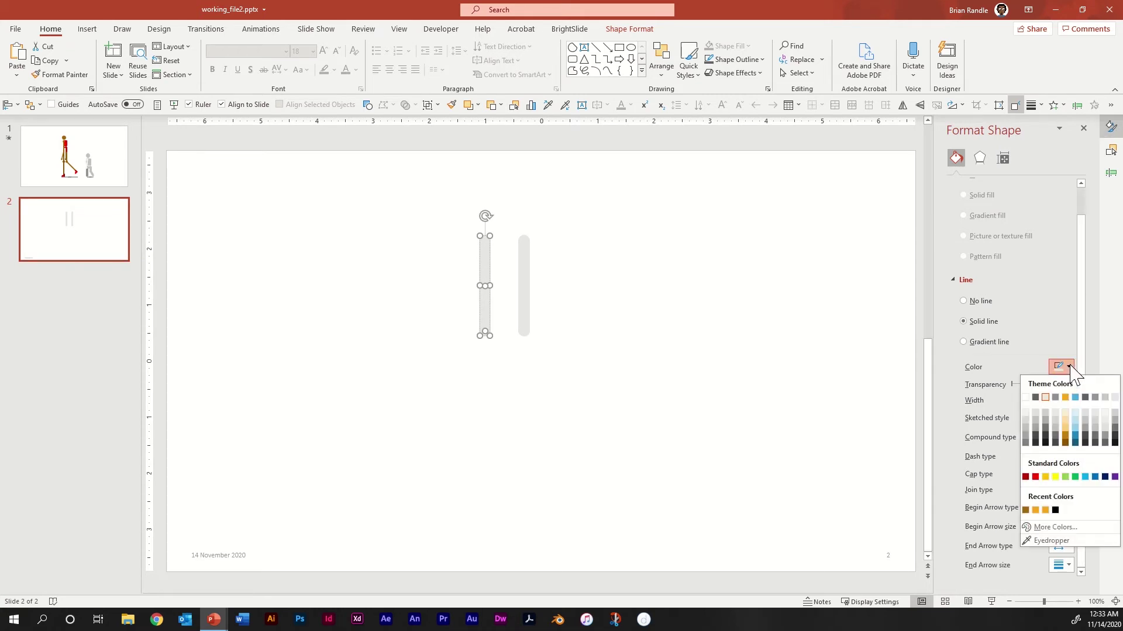
{"action": "left_click", "coordinate": [1046, 414]}
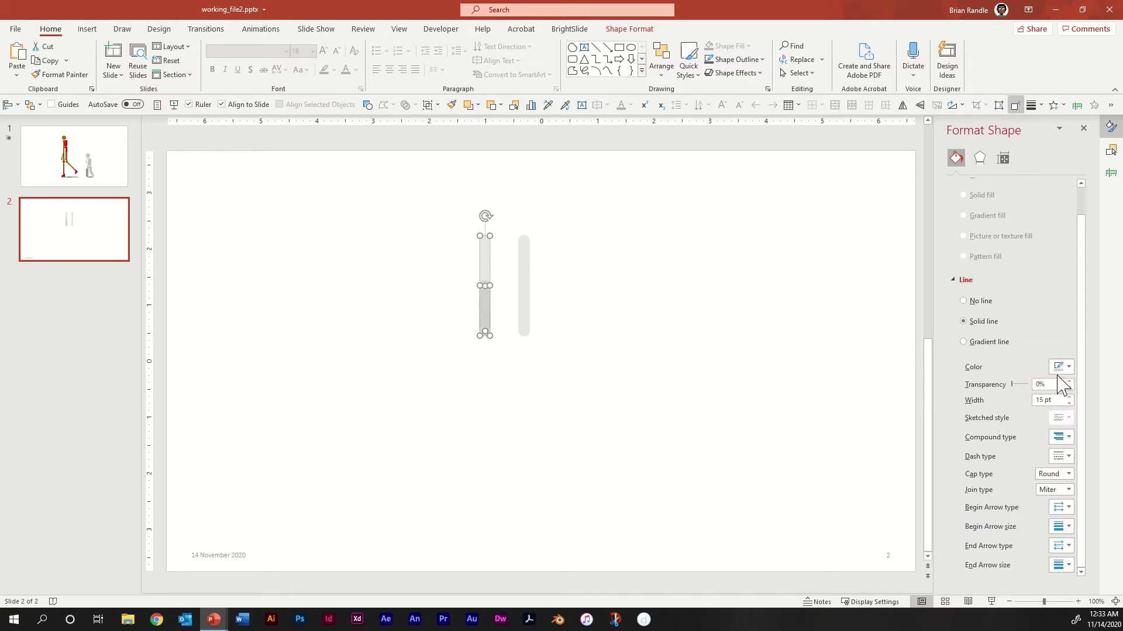
Recolor the thigh line inside the right thigh group with the same darker gray as the right calf
{"action": "left_click", "coordinate": [1112, 151]}
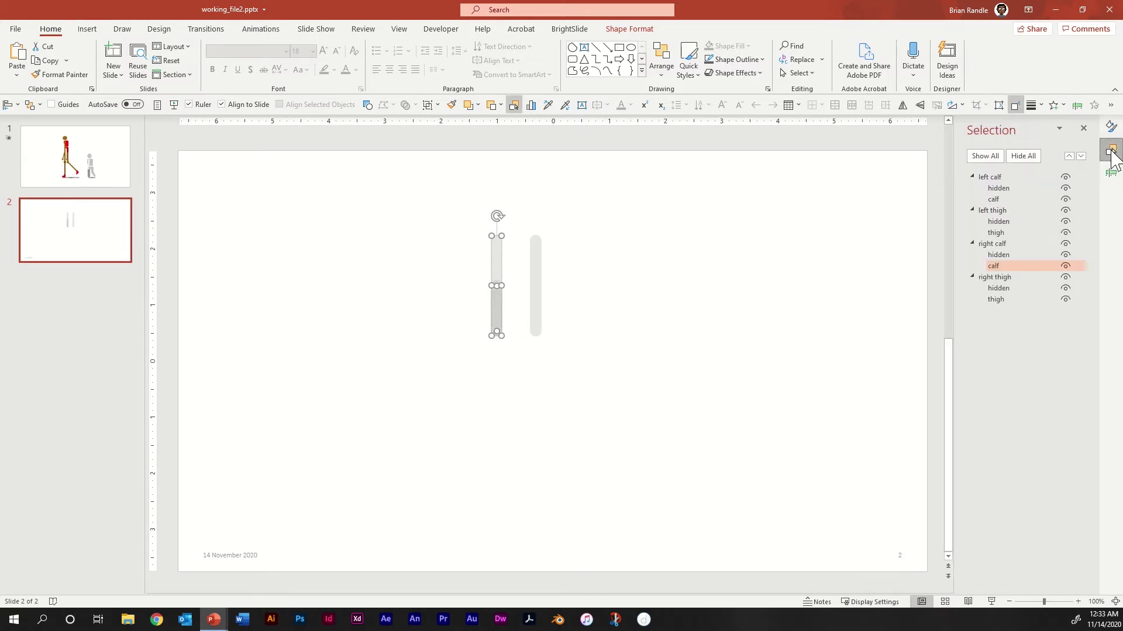
{"action": "left_click", "coordinate": [1015, 305]}
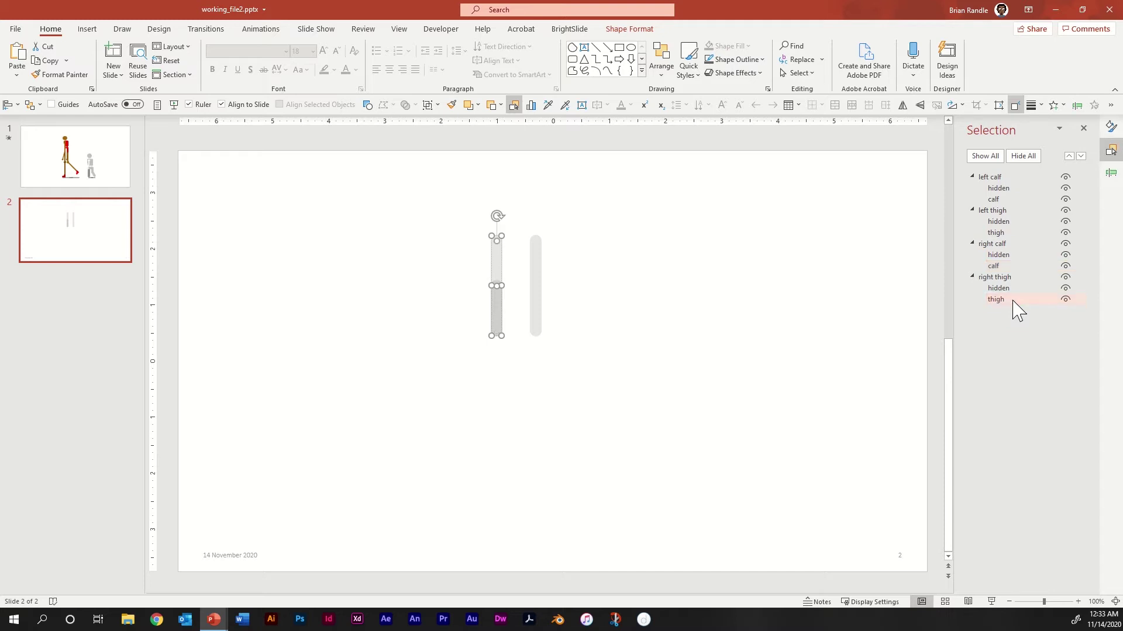
{"action": "left_click", "coordinate": [1112, 127]}
{"action": "left_click", "coordinate": [1068, 367]}
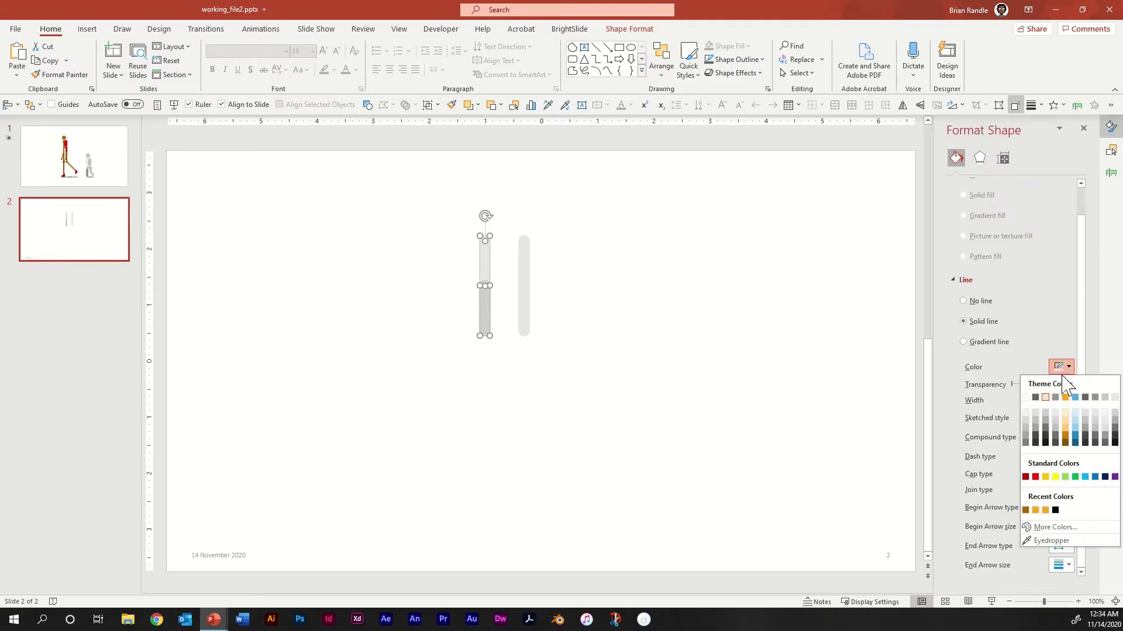
{"action": "left_click", "coordinate": [1045, 420]}
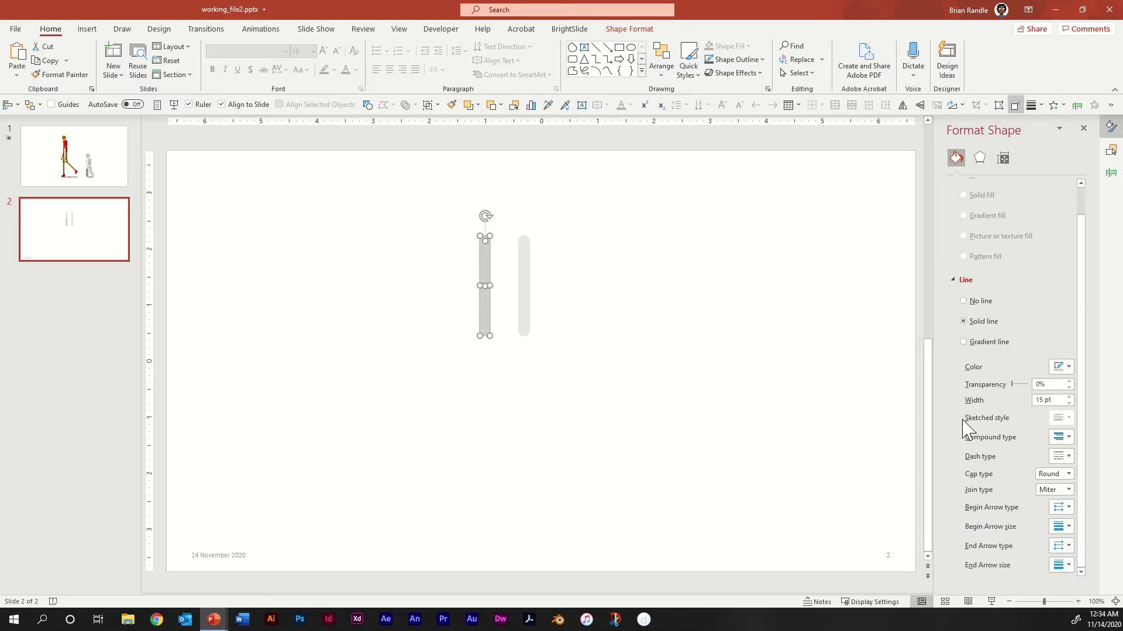
Move the left leg groups closer to the right leg, and select both legs together to reposition them lower on the slide
{"action": "left_click", "coordinate": [553, 282]}
{"action": "left_click_drag", "start_coordinate": [581, 207], "coordinate": [510, 388]}
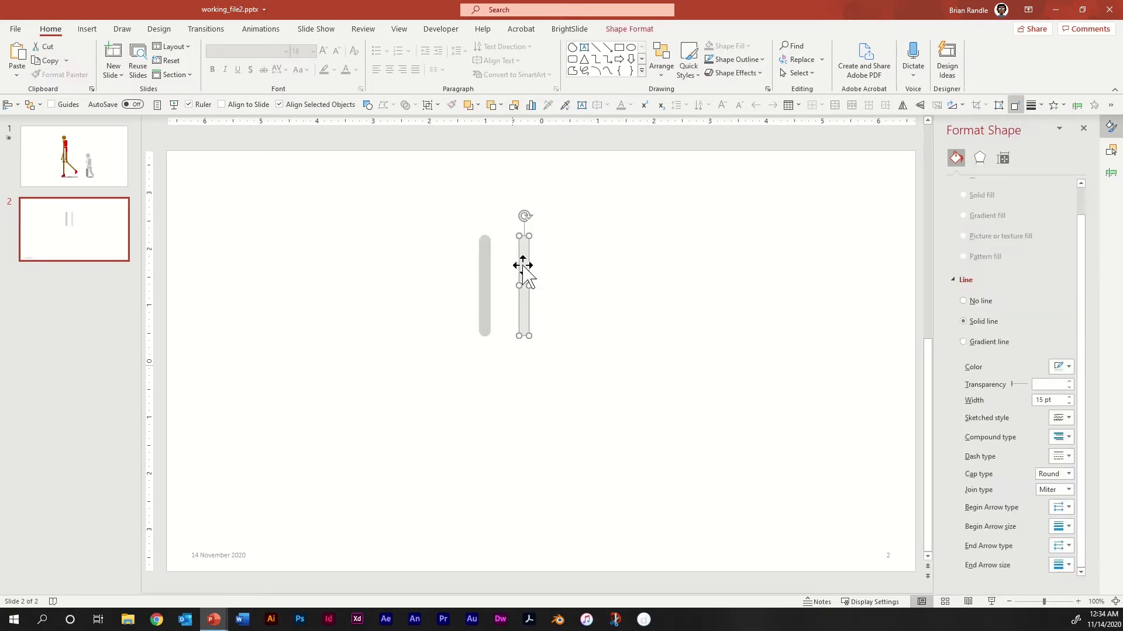
{"action": "mouse_move", "coordinate": [524, 260]}
{"action": "left_mouse_down"}
{"action": "mouse_move", "coordinate": [497, 269]}
{"action": "mouse_move", "coordinate": [518, 261]}
{"action": "left_mouse_up"}
{"action": "key", "text": "Escape"}
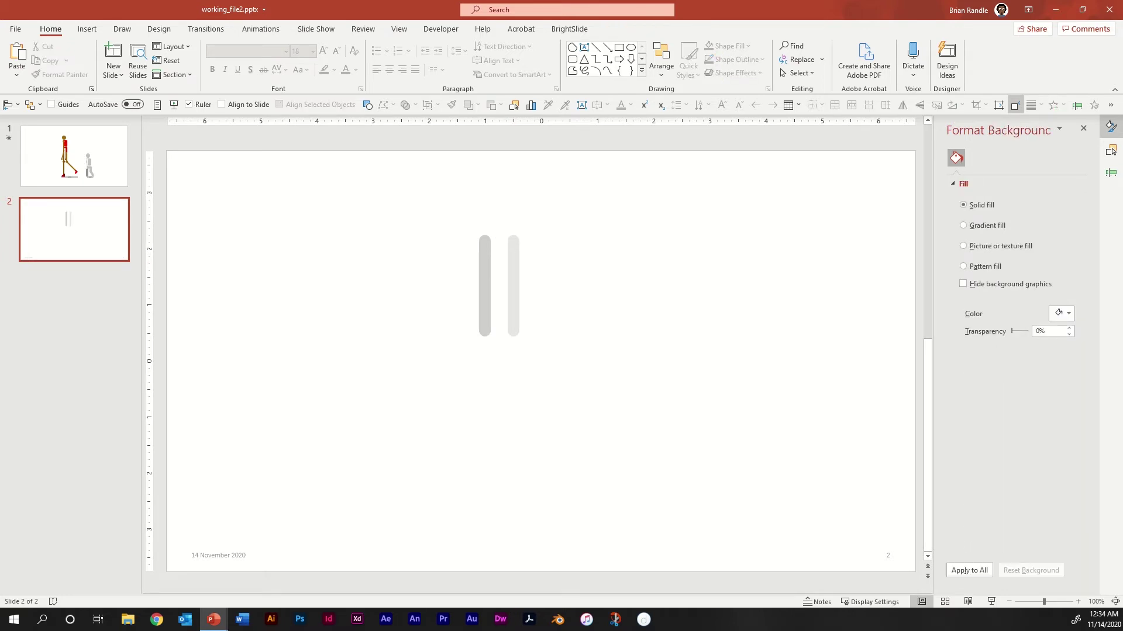
{"action": "left_click_drag", "start_coordinate": [593, 204], "coordinate": [411, 398]}
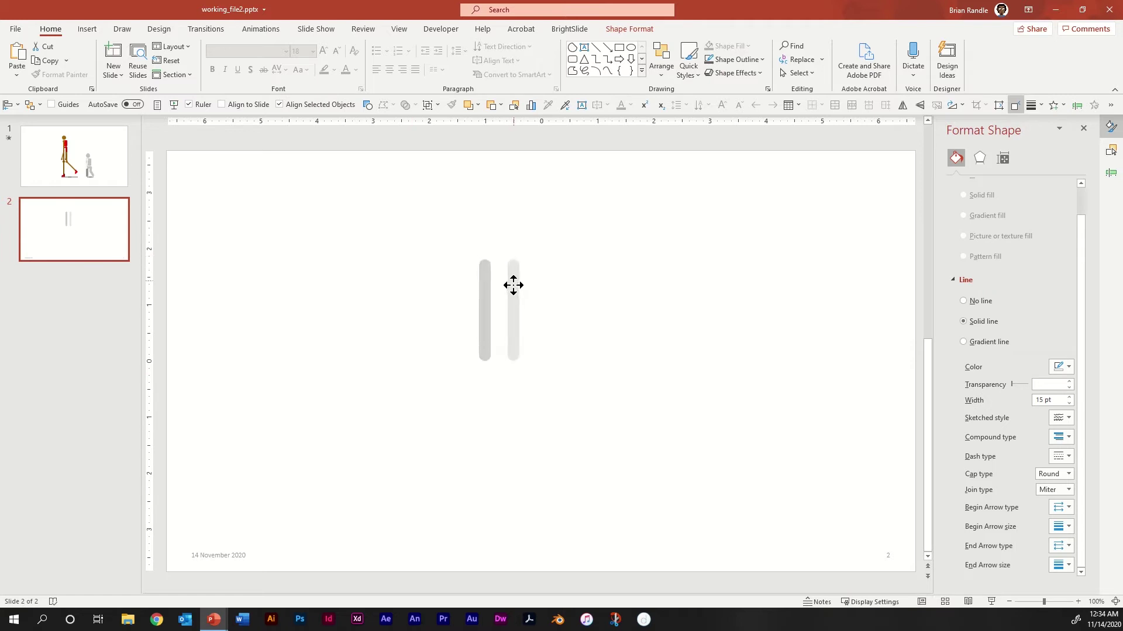
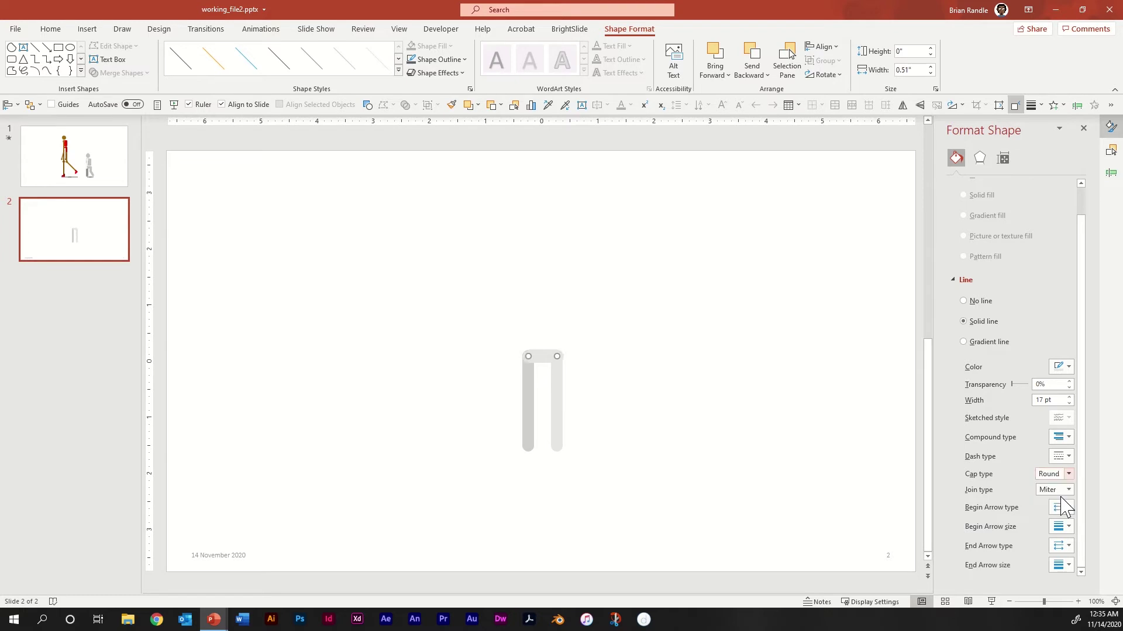
Rename the horizontal line joining the tops of both legs as "pelvis"
{"action": "left_click", "coordinate": [686, 428]}
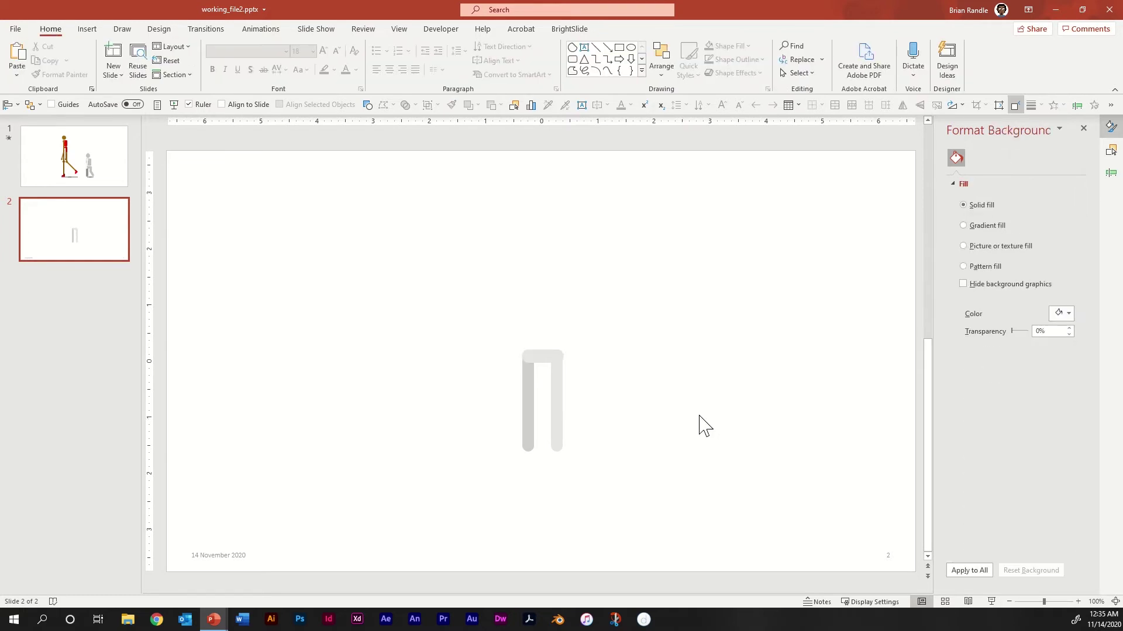
{"action": "left_click", "coordinate": [541, 358]}
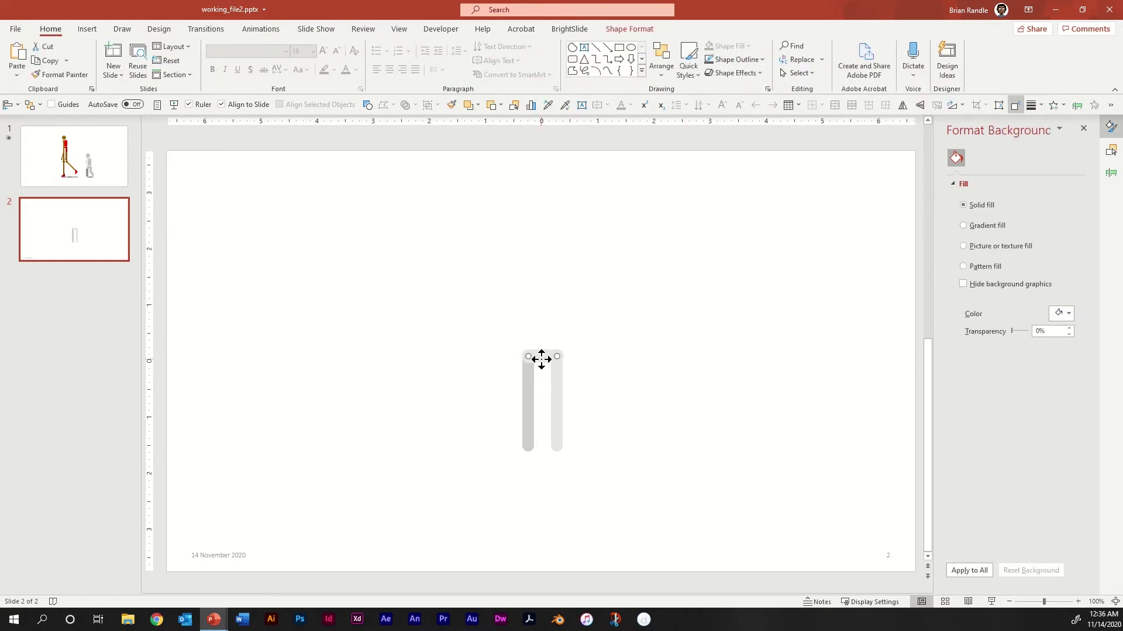
{"action": "left_click", "coordinate": [1111, 153]}
{"action": "left_click", "coordinate": [1029, 178]}
{"action": "triple_click", "coordinate": [1029, 178]}
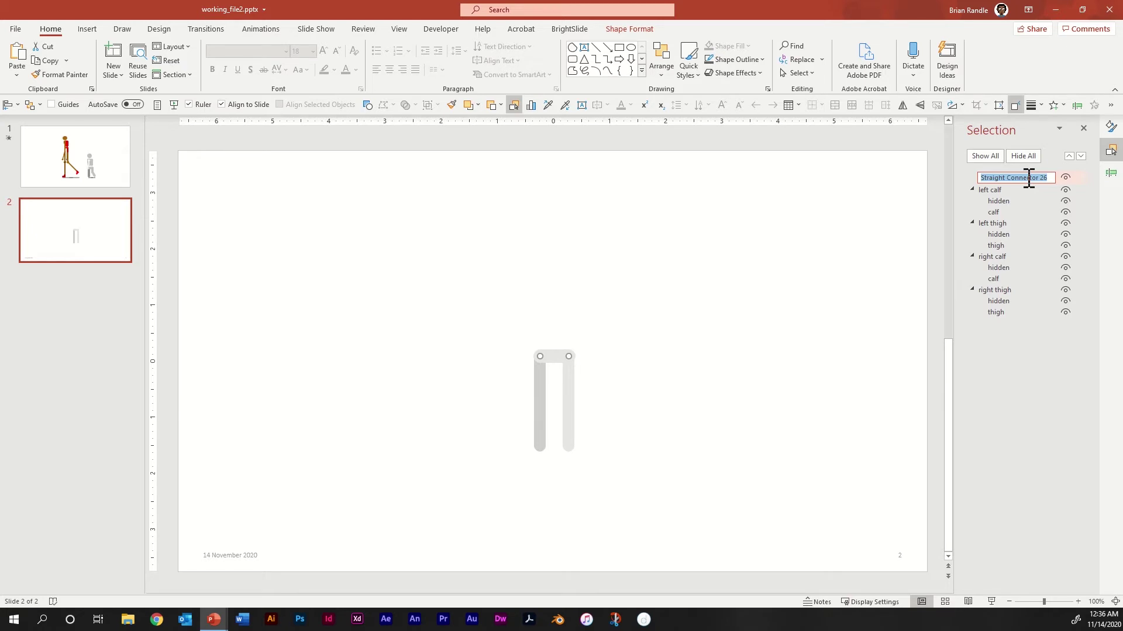
{"action": "type", "text": "pel"}
{"action": "left_click", "coordinate": [723, 342]}
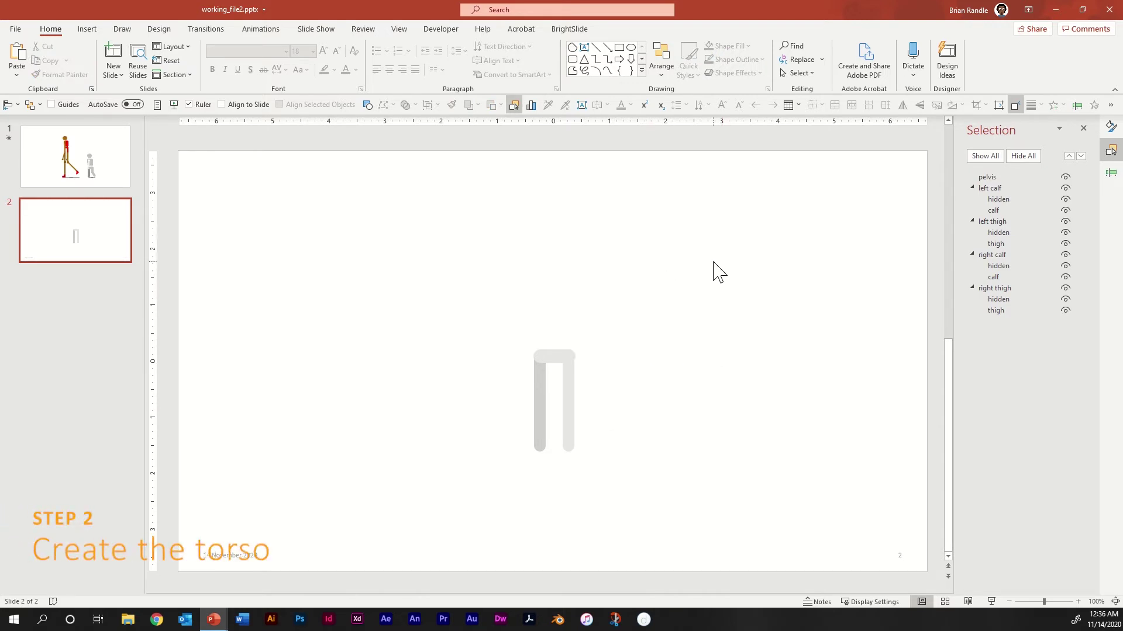
Draw a rounded rectangle about 0.89" high and 0.66" wide just above the pelvis
{"action": "left_click", "coordinate": [574, 59]}
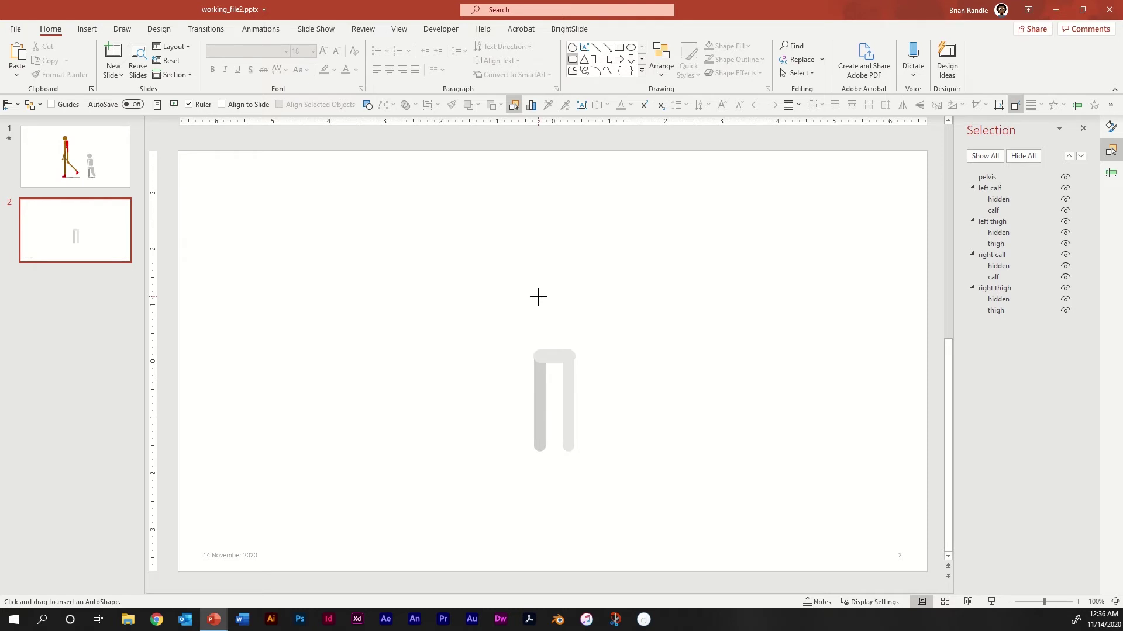
{"action": "left_click_drag", "start_coordinate": [538, 295], "coordinate": [560, 327]}
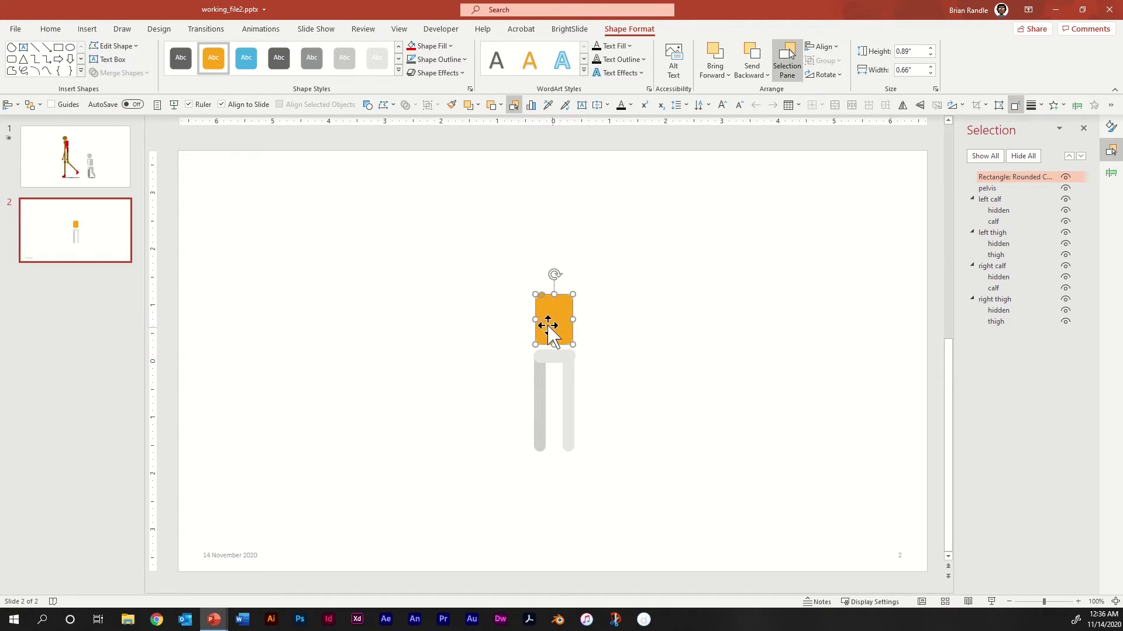
{"action": "left_click_drag", "start_coordinate": [541, 297], "coordinate": [542, 303]}
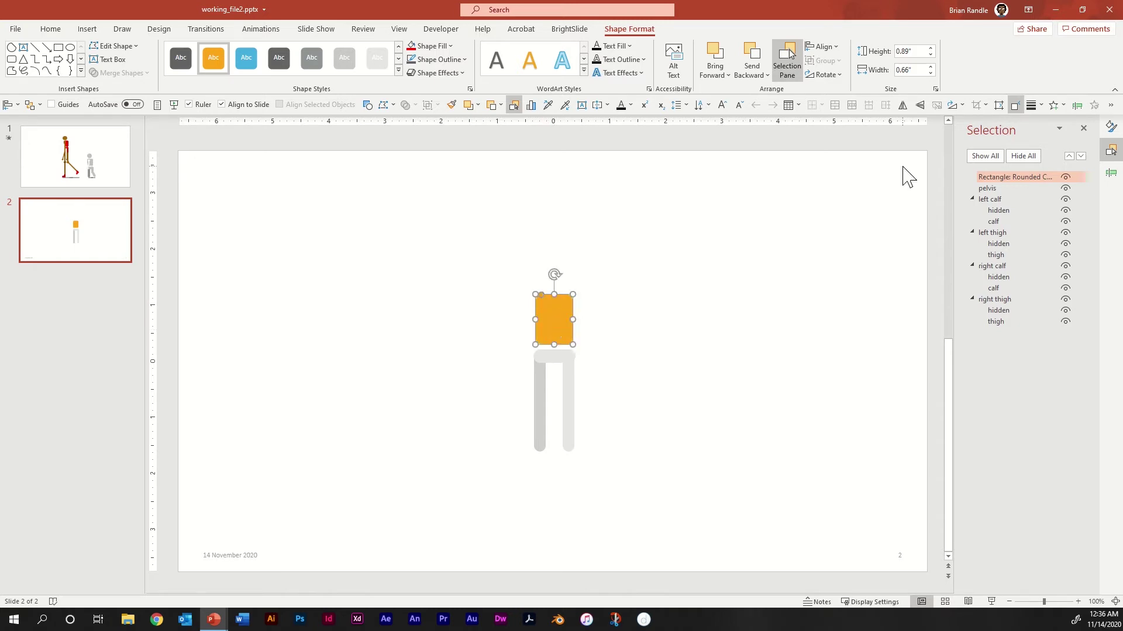
Rename the rounded rectangle above the pelvis as "torso"
{"action": "double_click", "coordinate": [1038, 178]}
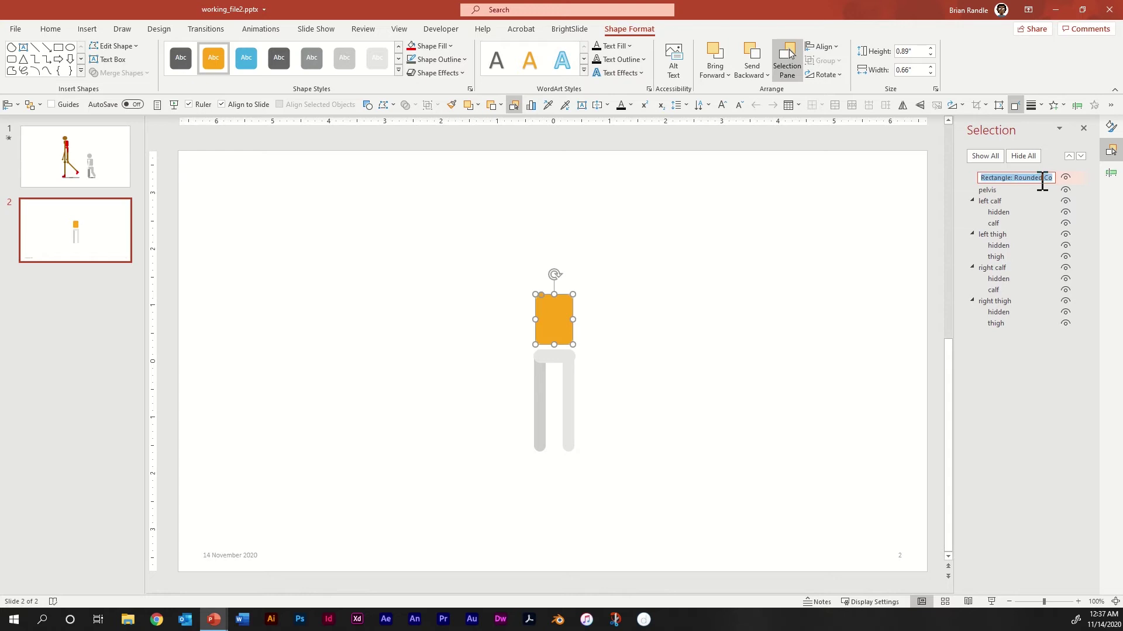
{"action": "type", "text": "torso"}
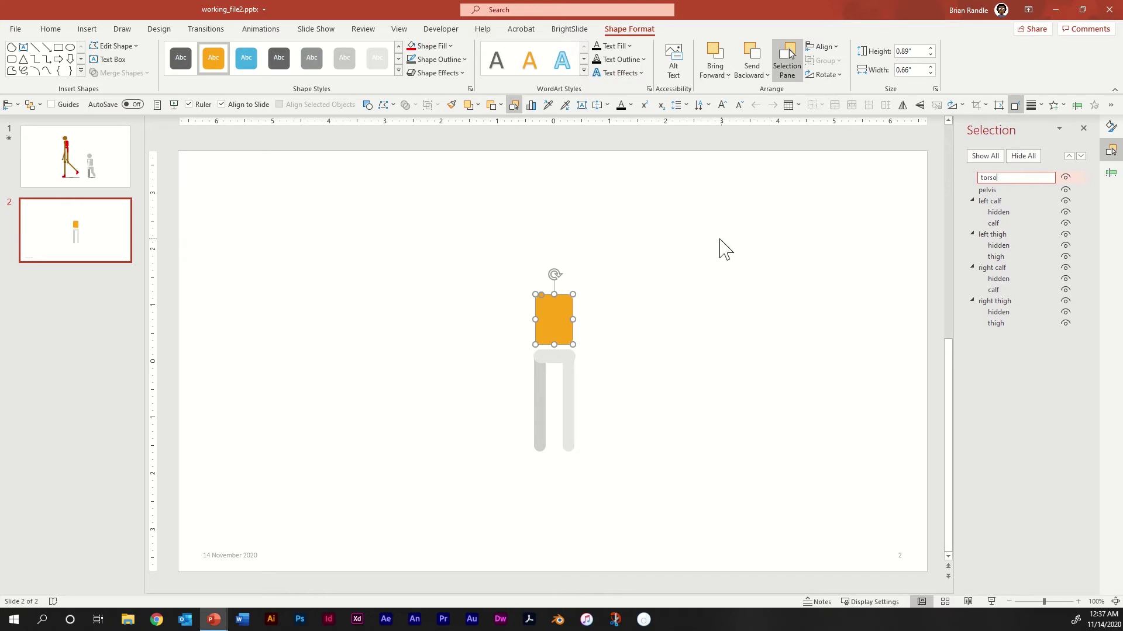
{"action": "left_click", "coordinate": [643, 318]}
{"action": "left_click", "coordinate": [568, 328]}
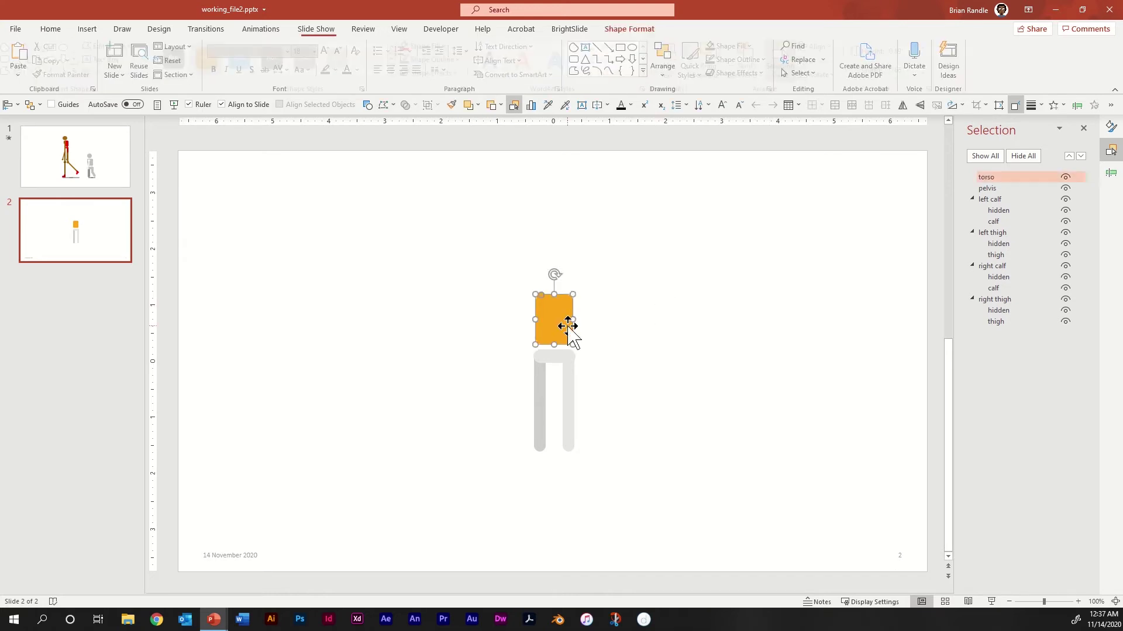
{"action": "left_click", "coordinate": [641, 326]}
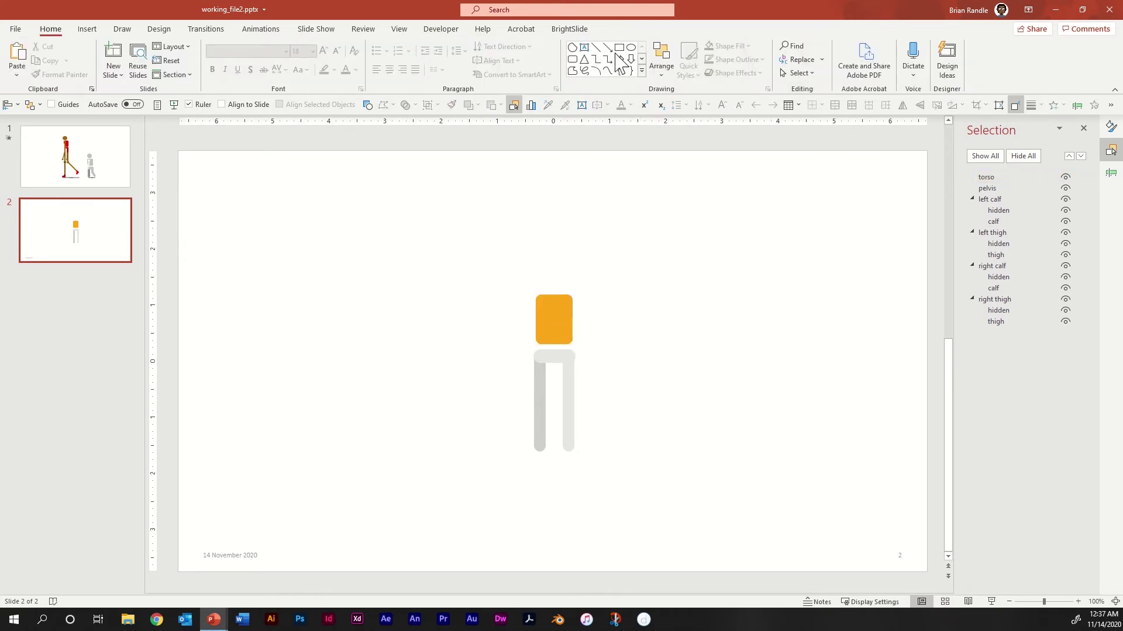
Draw a second rounded rectangle about 0.5" high over the torso's upper half and widen it past one side to about 0.73"
{"action": "left_click", "coordinate": [572, 60]}
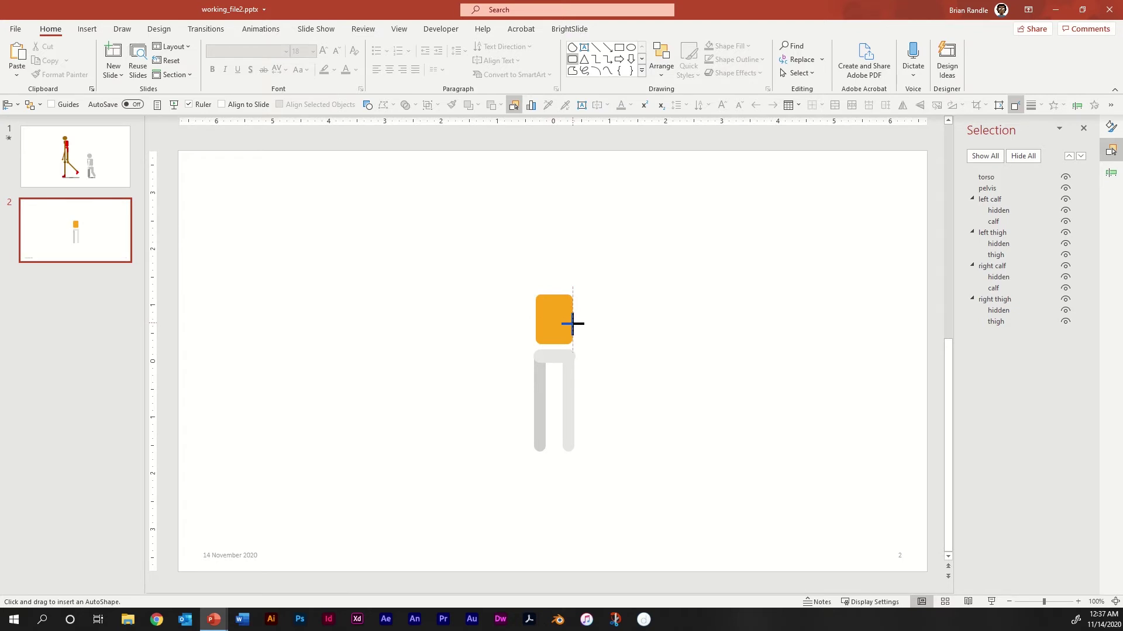
{"action": "left_click_drag", "start_coordinate": [535, 295], "coordinate": [572, 322]}
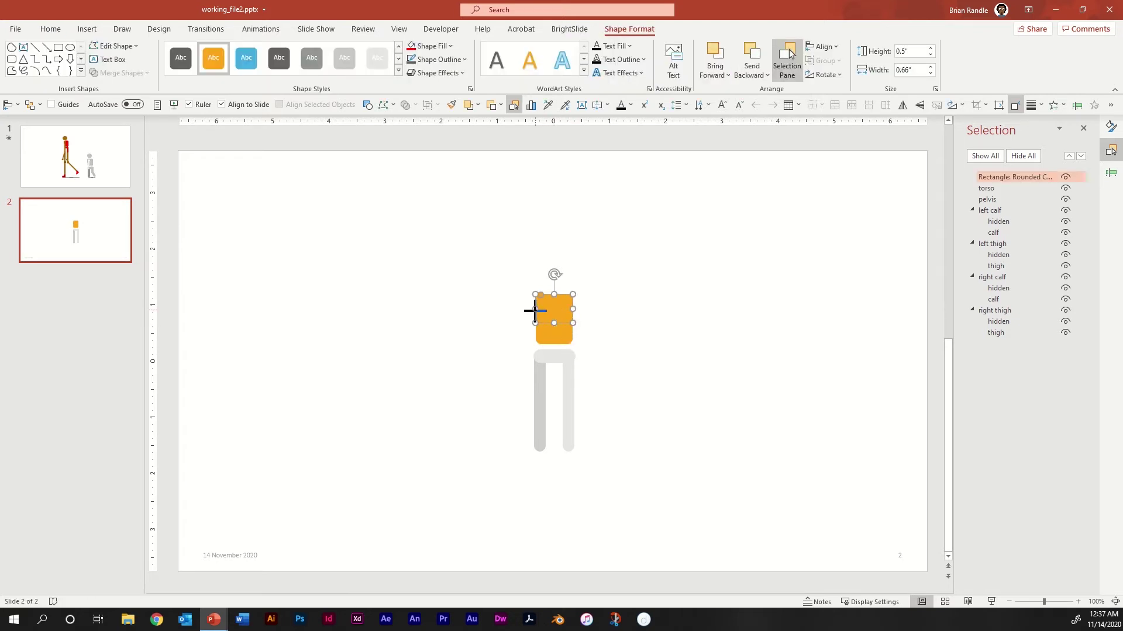
{"action": "left_click_drag", "start_coordinate": [532, 311], "coordinate": [530, 311]}
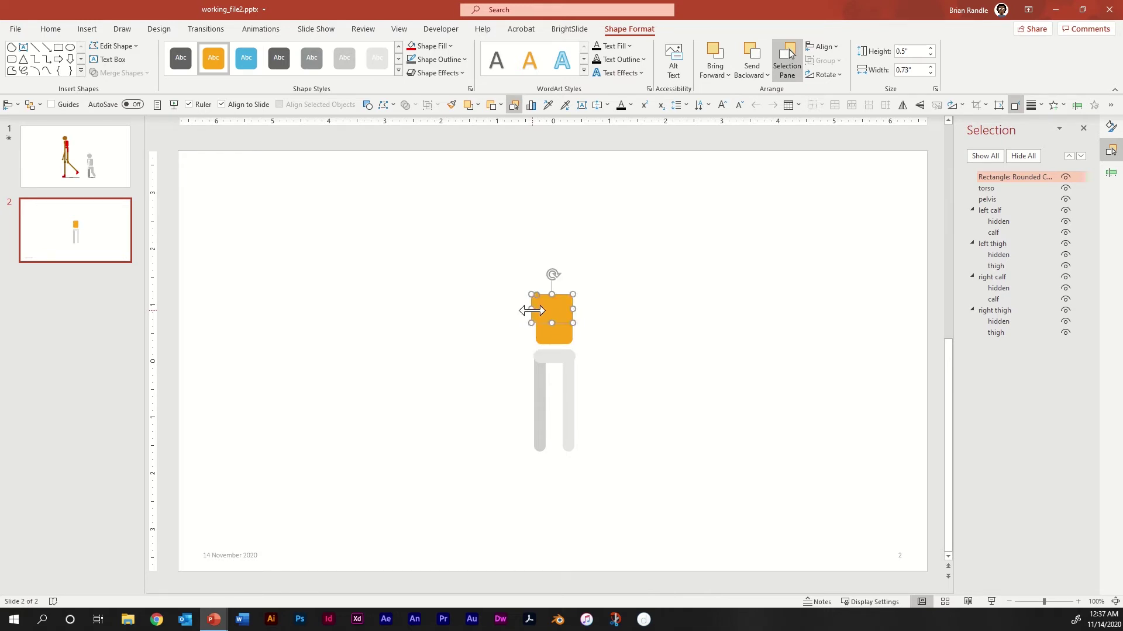
Rename the rounded rectangle covering the upper torso as "chest"
{"action": "double_click", "coordinate": [1018, 177]}
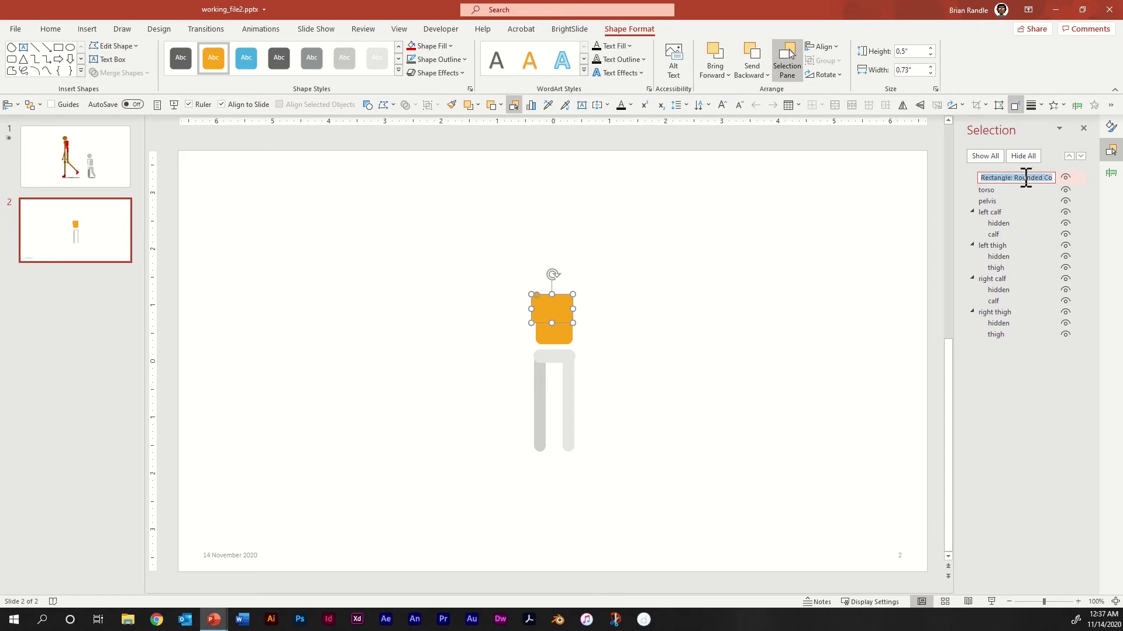
{"action": "type", "text": "chest"}
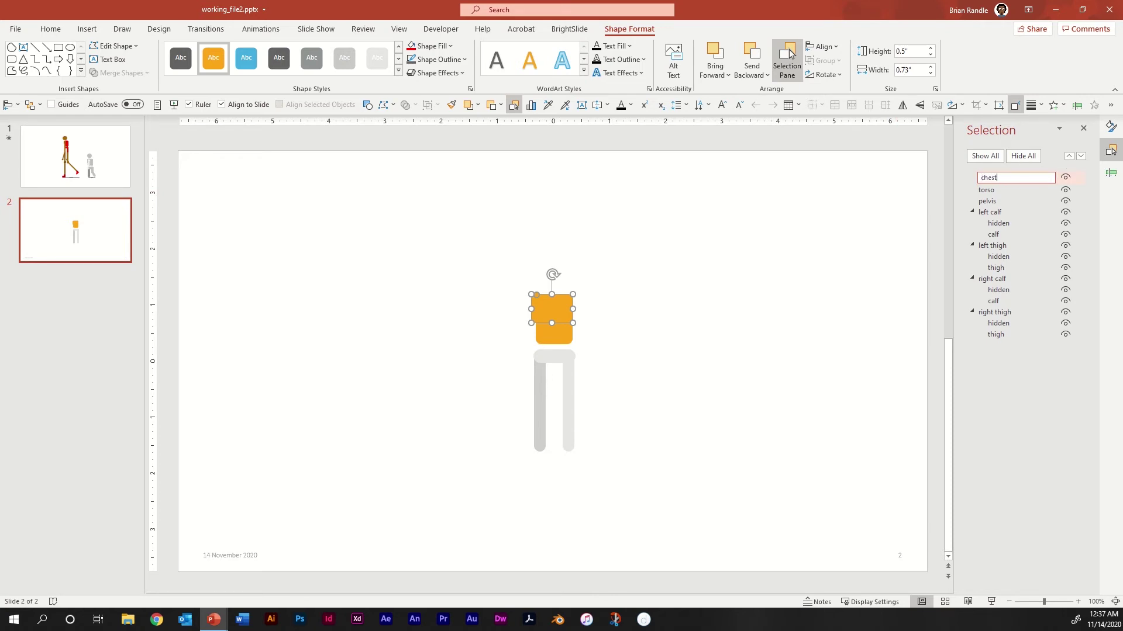
{"action": "left_click", "coordinate": [712, 325]}
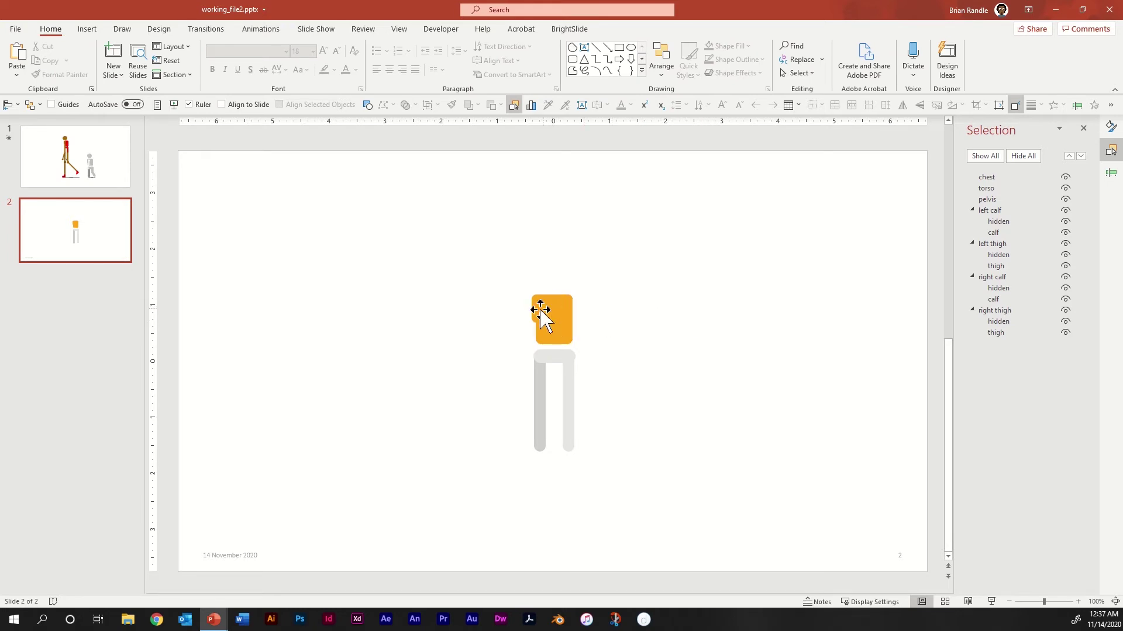
Fill the chest and torso shapes with a light gray theme color
{"action": "left_click", "coordinate": [541, 316]}
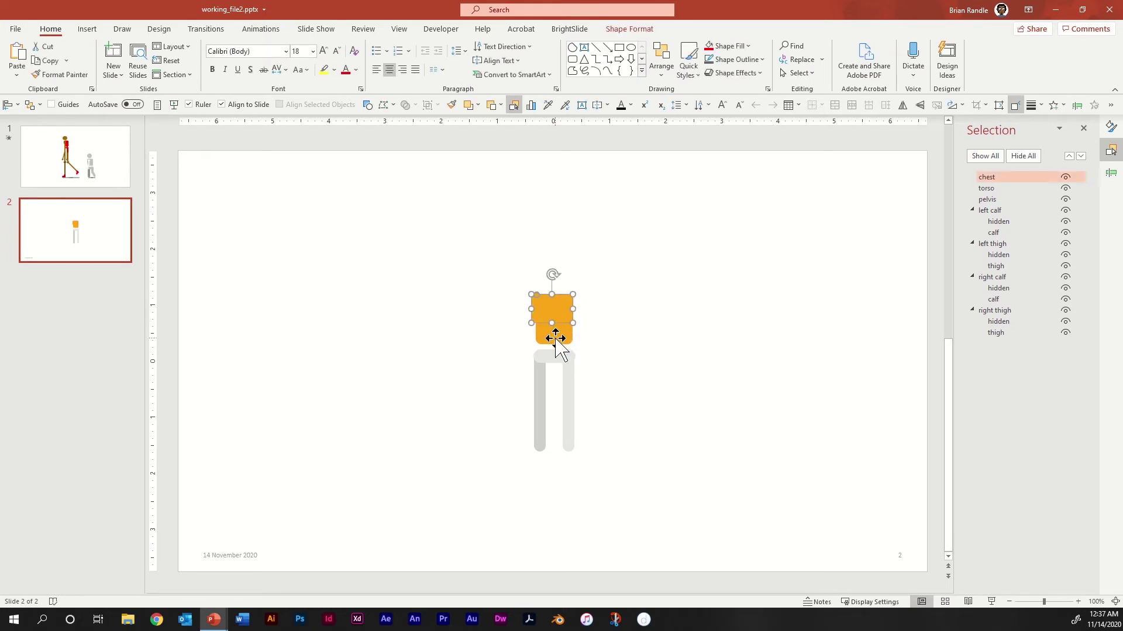
{"action": "left_click", "coordinate": [557, 340], "text": "shift"}
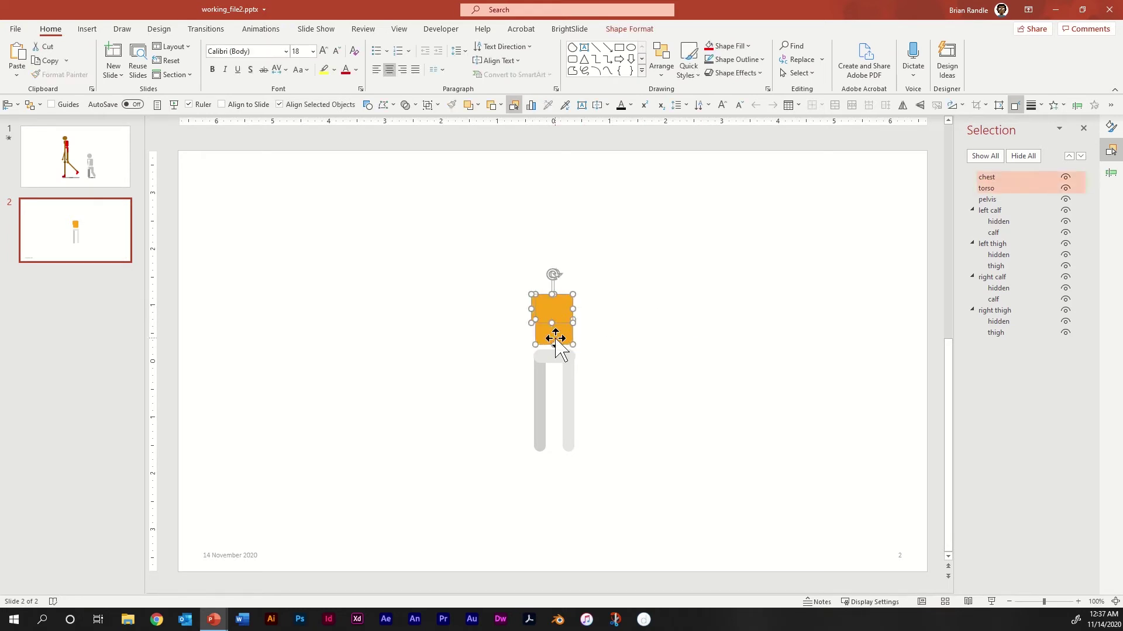
{"action": "left_click", "coordinate": [748, 46]}
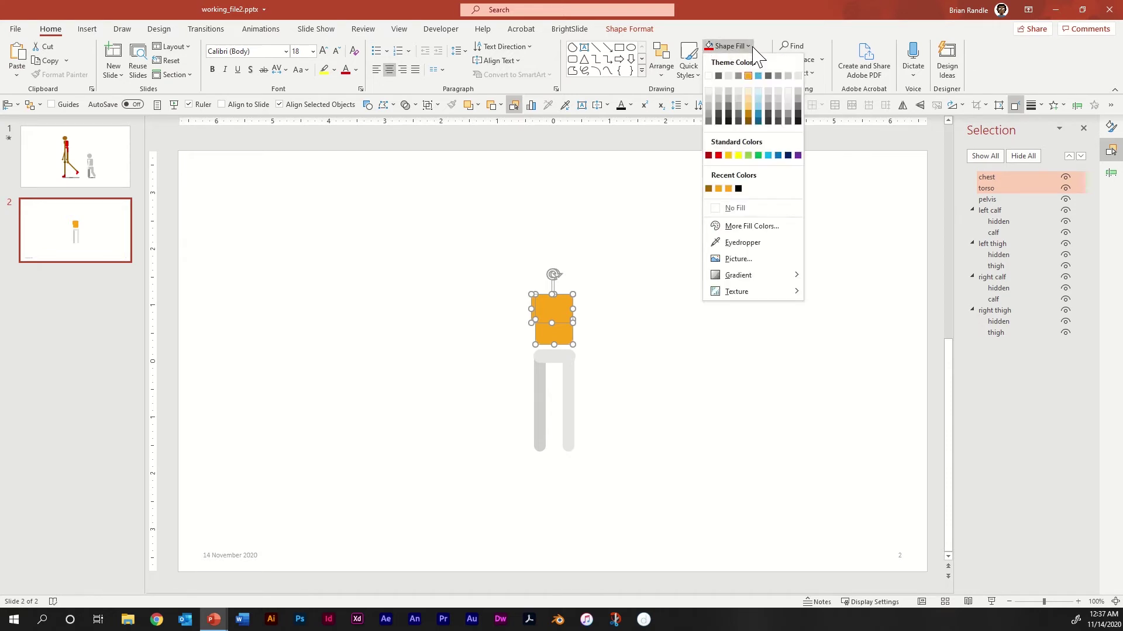
{"action": "left_click", "coordinate": [729, 94]}
{"action": "left_click", "coordinate": [689, 358]}
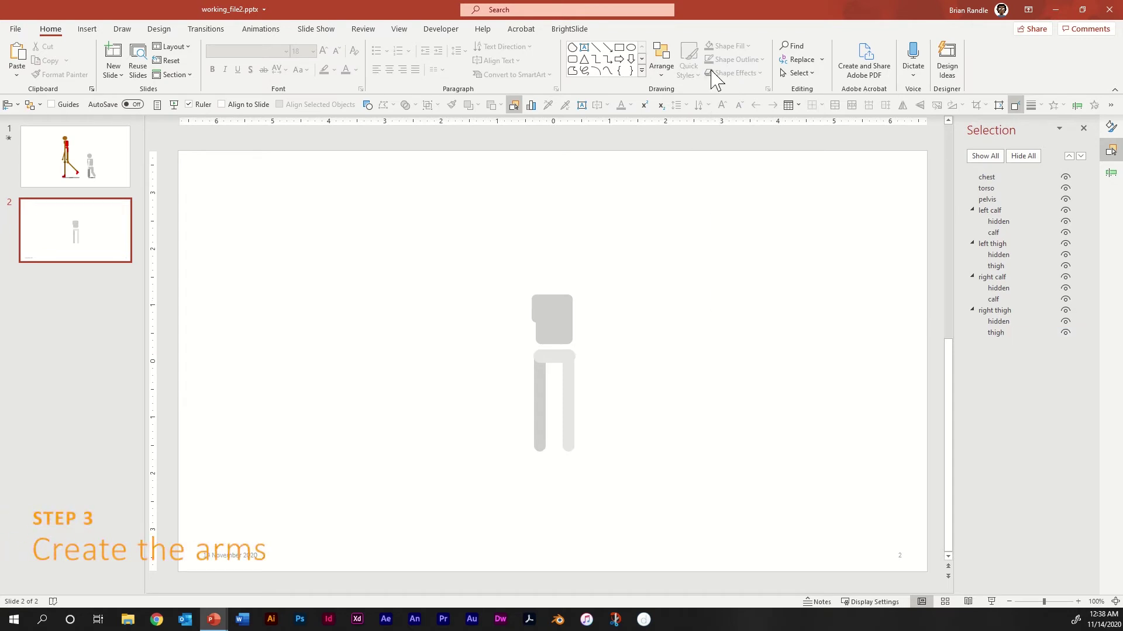
Draw a vertical line about 0.78" high beside the torso and format it with a 13 pt width and round caps
{"action": "left_click", "coordinate": [596, 48]}
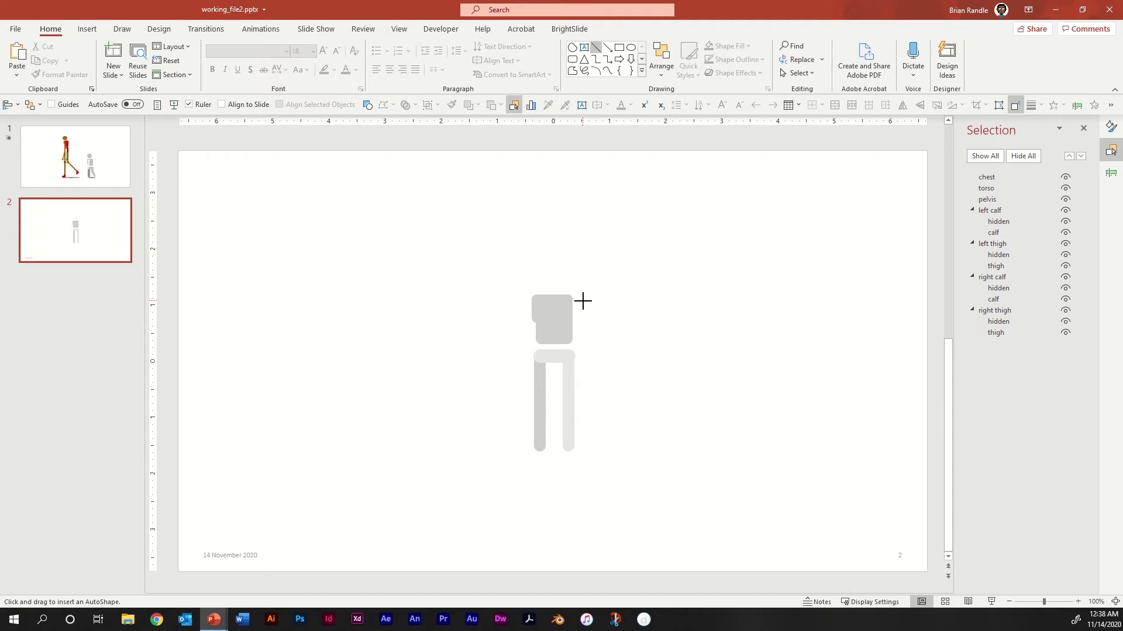
{"action": "left_click_drag", "start_coordinate": [582, 301], "coordinate": [583, 345]}
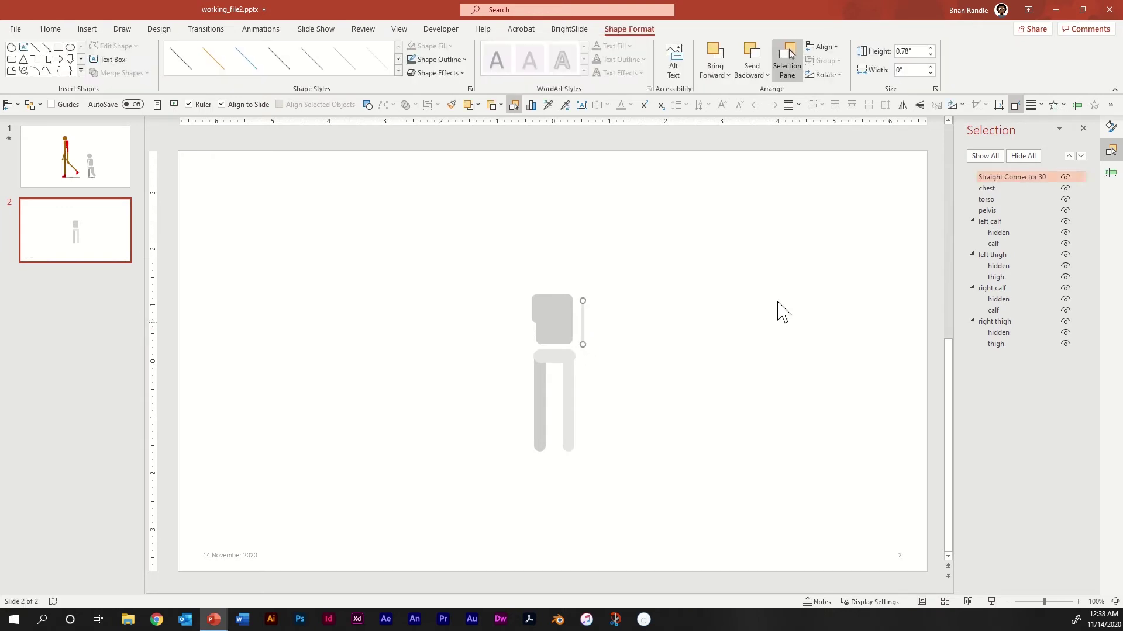
{"action": "left_click", "coordinate": [1111, 129]}
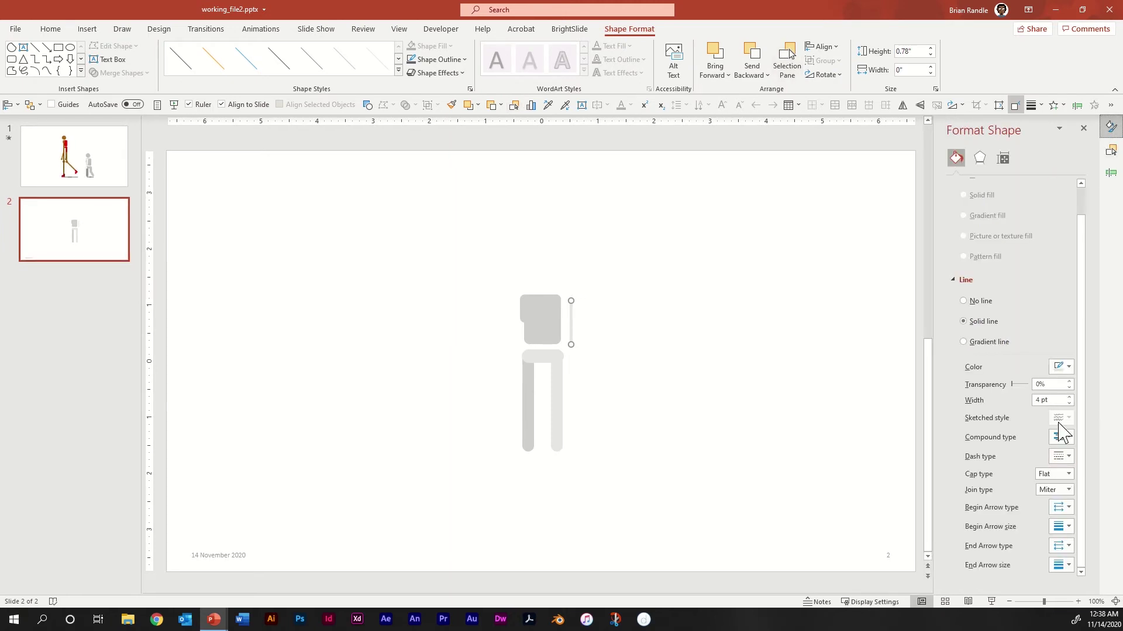
{"action": "left_click", "coordinate": [1054, 401]}
{"action": "type", "text": "13"}
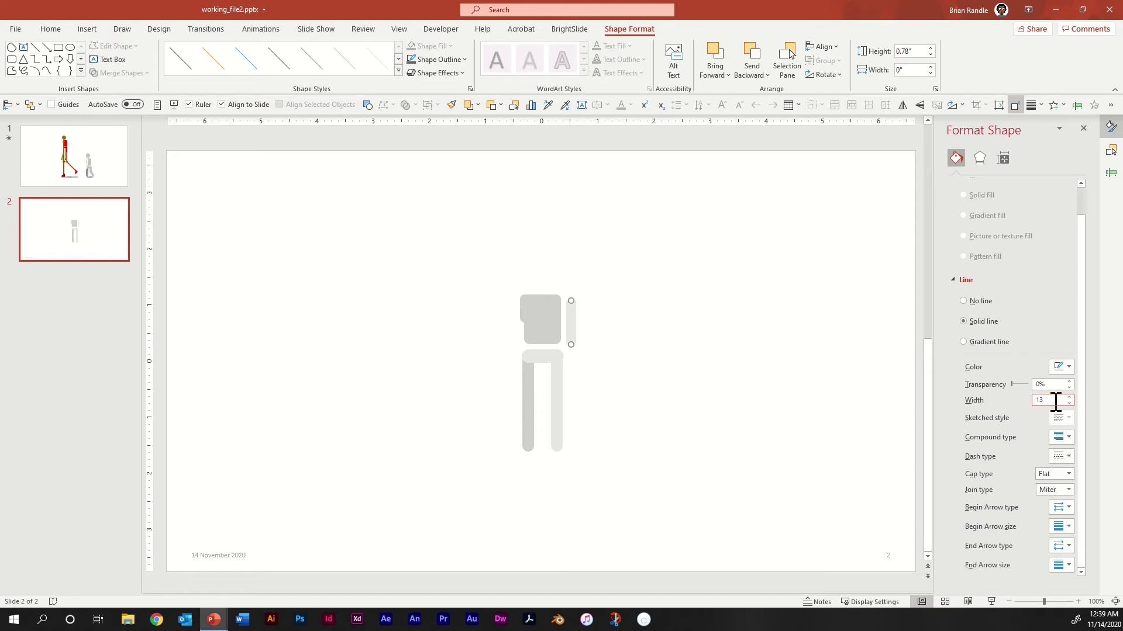
{"action": "left_click", "coordinate": [1069, 475]}
{"action": "left_click", "coordinate": [1058, 499]}
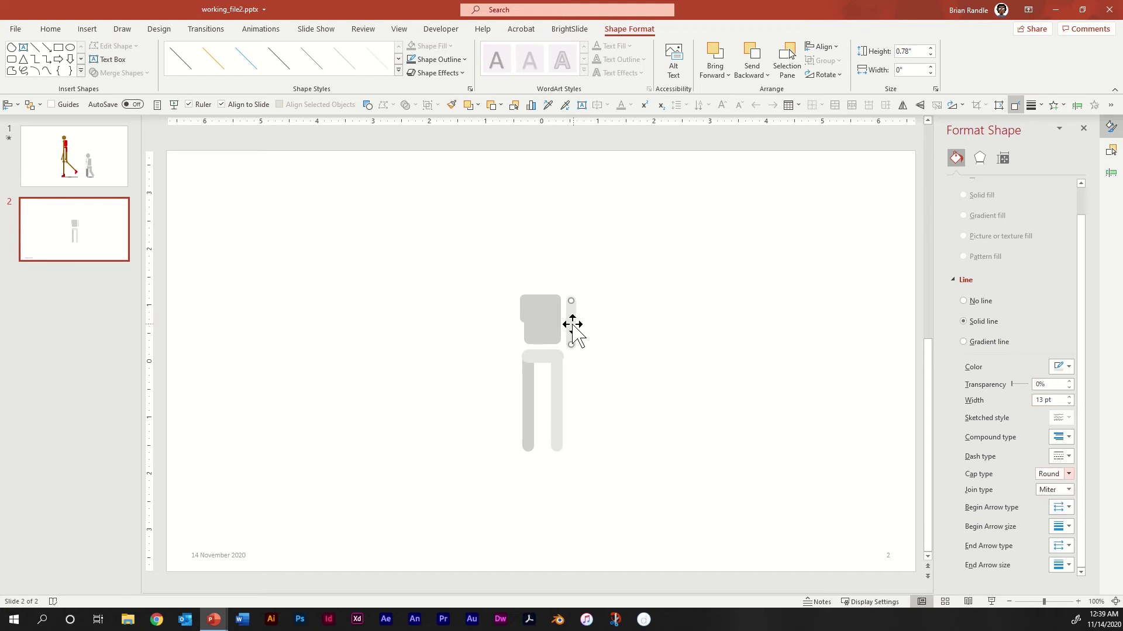
Rename the thick vertical line beside the torso as "bicep"
{"action": "left_click", "coordinate": [1111, 151]}
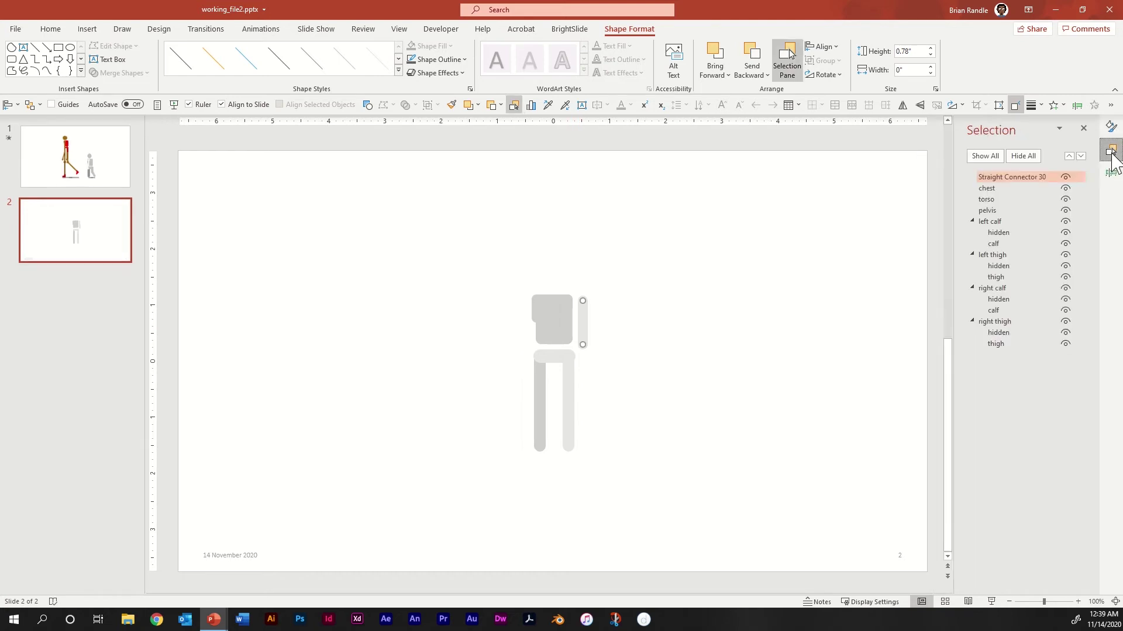
{"action": "left_click", "coordinate": [1024, 178]}
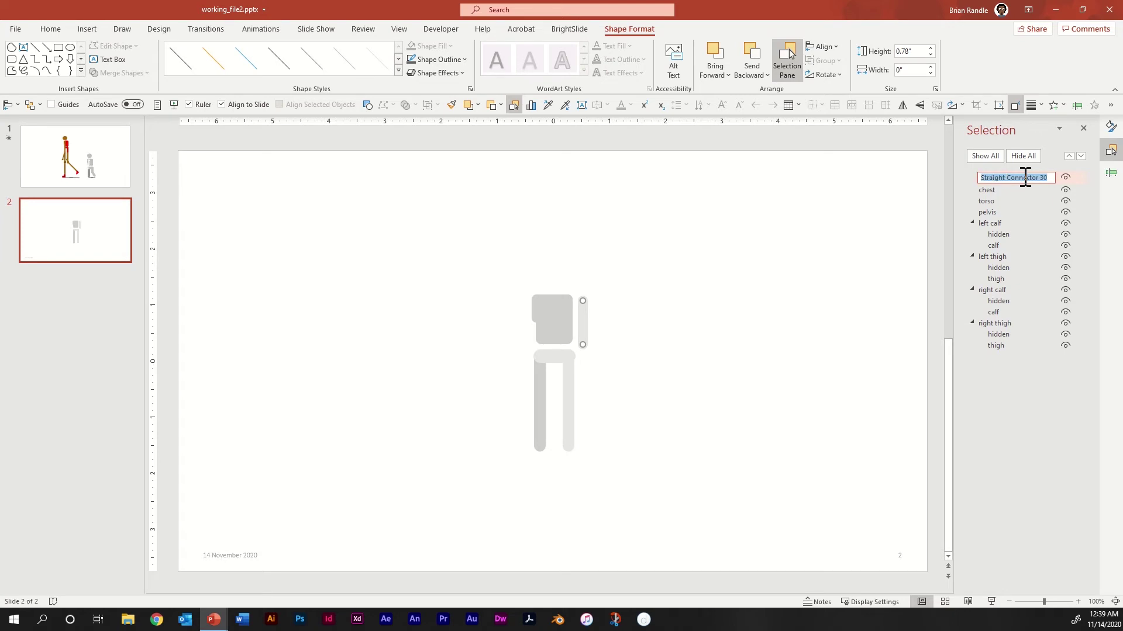
{"action": "type", "text": "bicep"}
{"action": "left_click", "coordinate": [585, 322]}
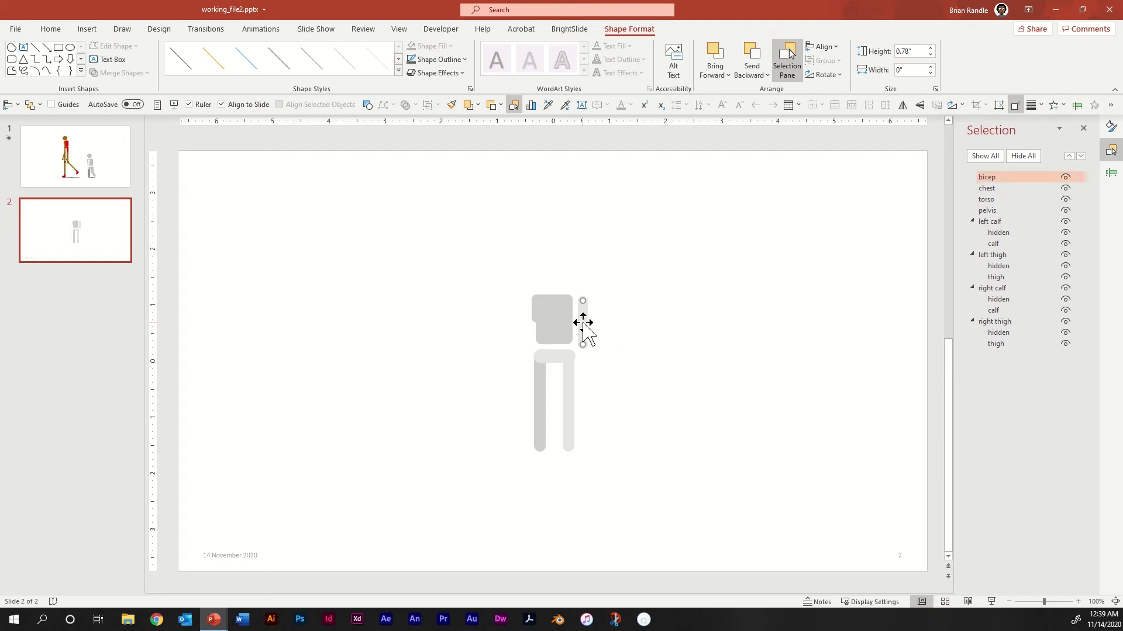
Duplicate the bicep line just beside the original and rename the copy as "hidden"
{"action": "left_click_drag", "start_coordinate": [583, 323], "coordinate": [603, 323]}
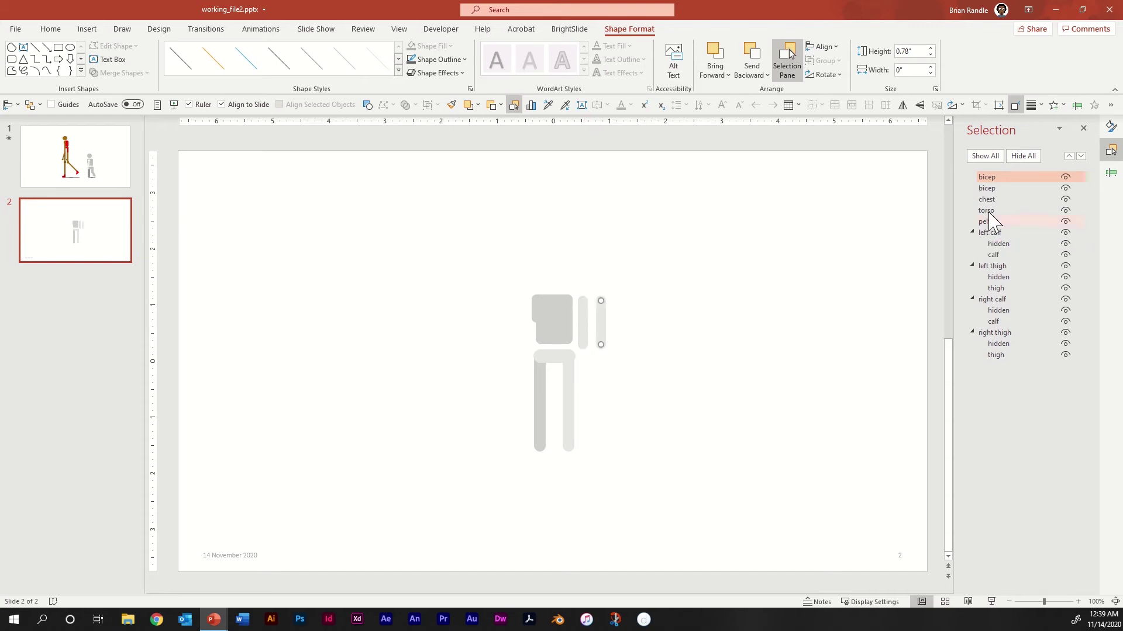
{"action": "double_click", "coordinate": [992, 177]}
{"action": "double_click", "coordinate": [992, 177]}
{"action": "type", "text": "hidden"}
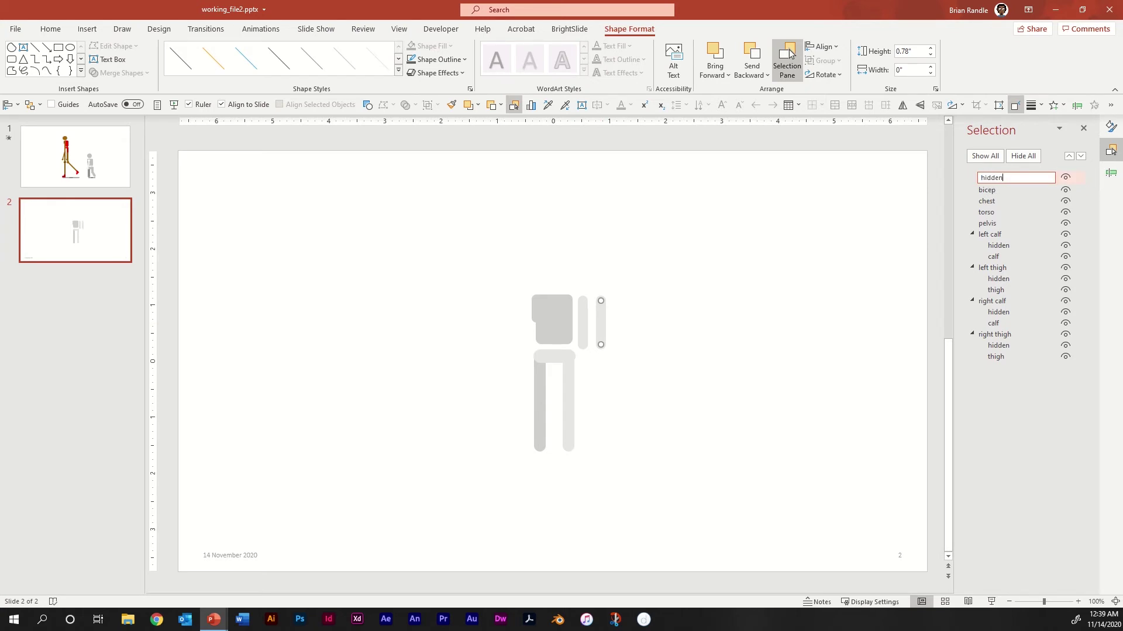
{"action": "left_click", "coordinate": [602, 315]}
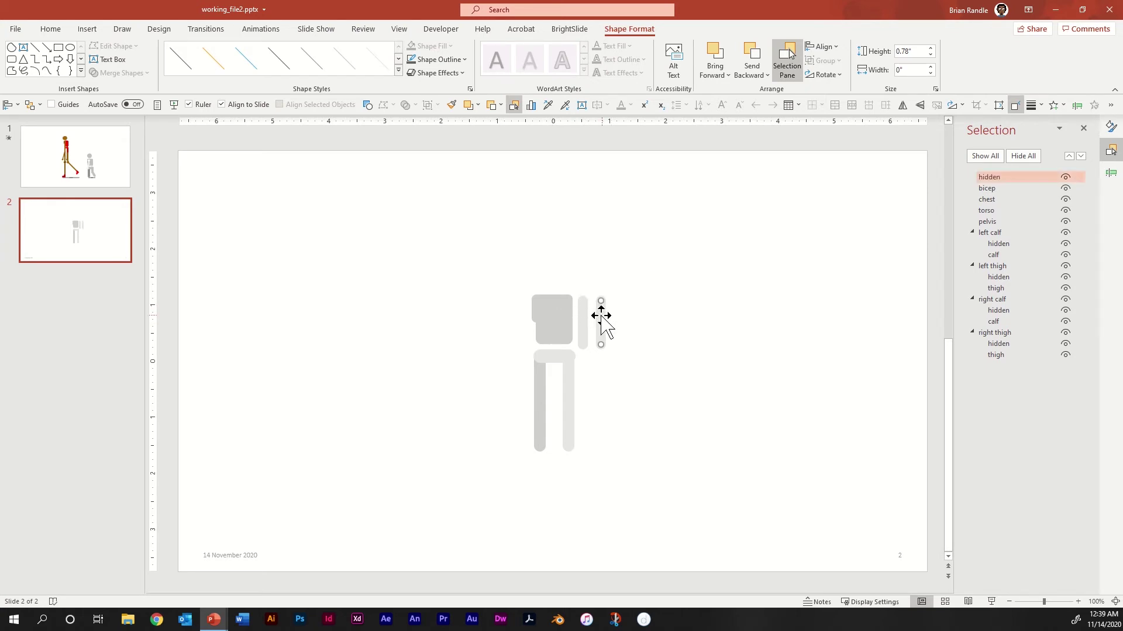
Place the hidden line end to end below the bicep line and set its line transparency to 100%
{"action": "left_click_drag", "start_coordinate": [602, 315], "coordinate": [586, 355]}
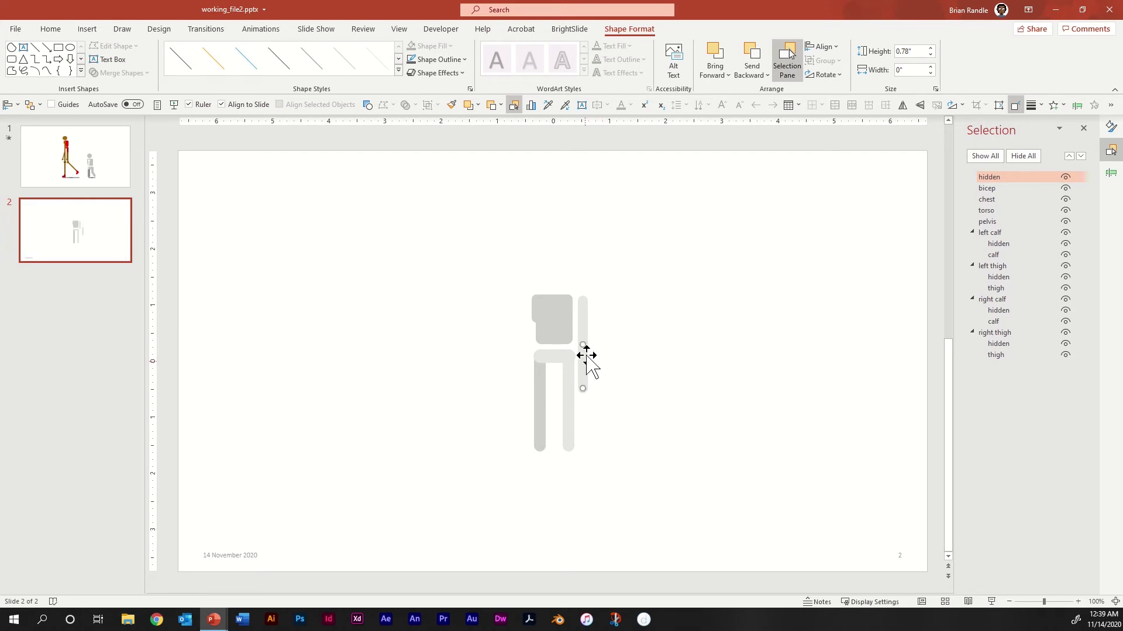
{"action": "left_click", "coordinate": [585, 332], "text": "shift"}
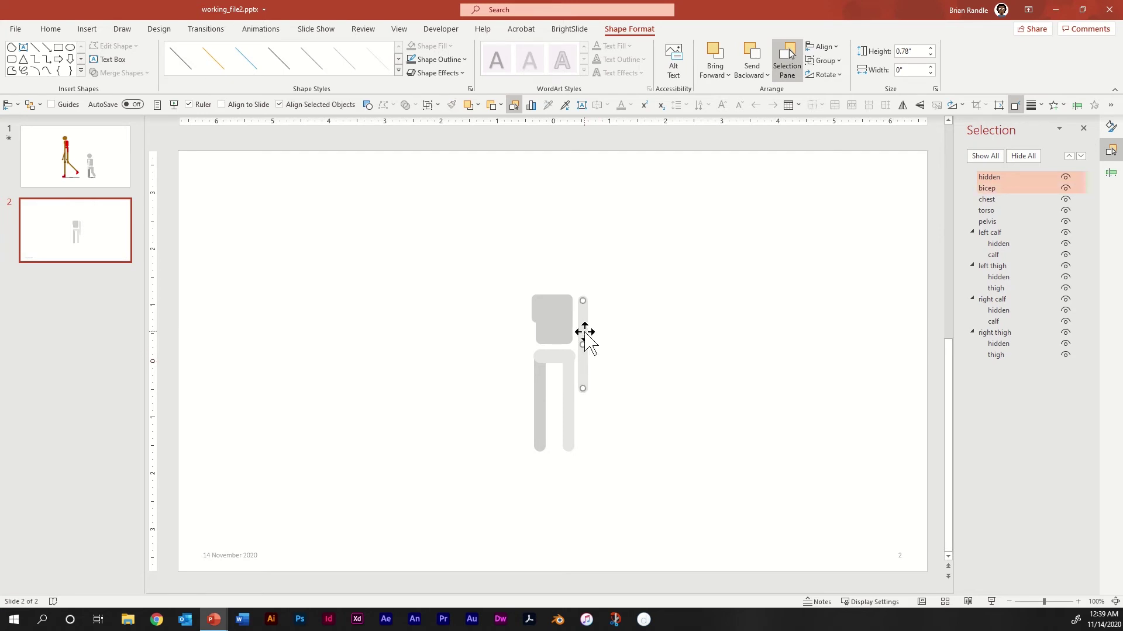
{"action": "left_click", "coordinate": [643, 380]}
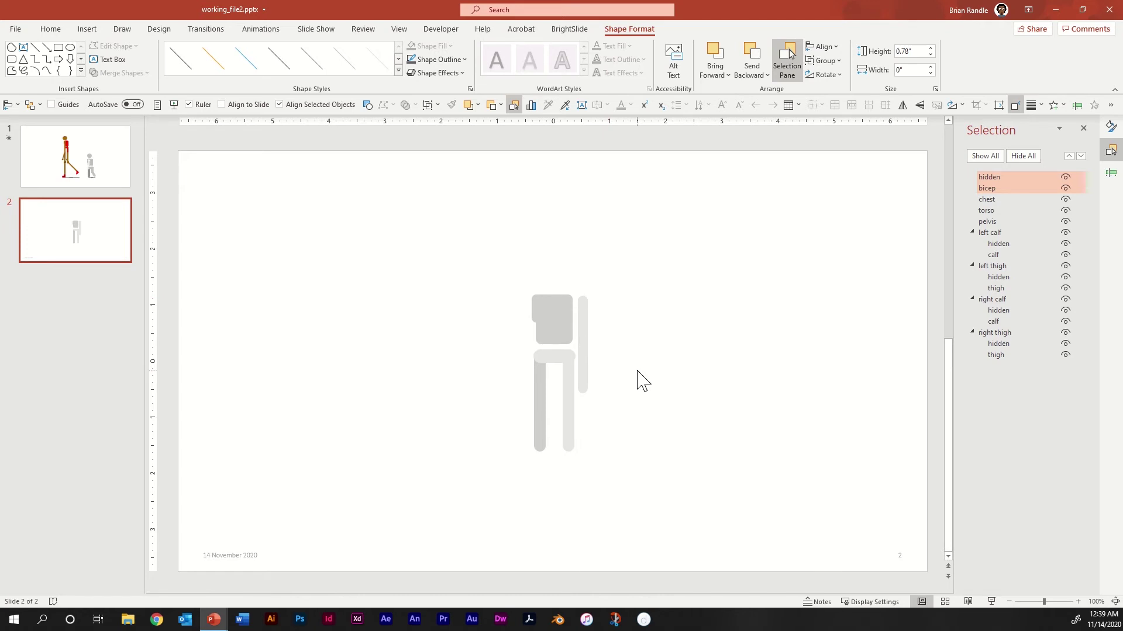
{"action": "left_click", "coordinate": [585, 365]}
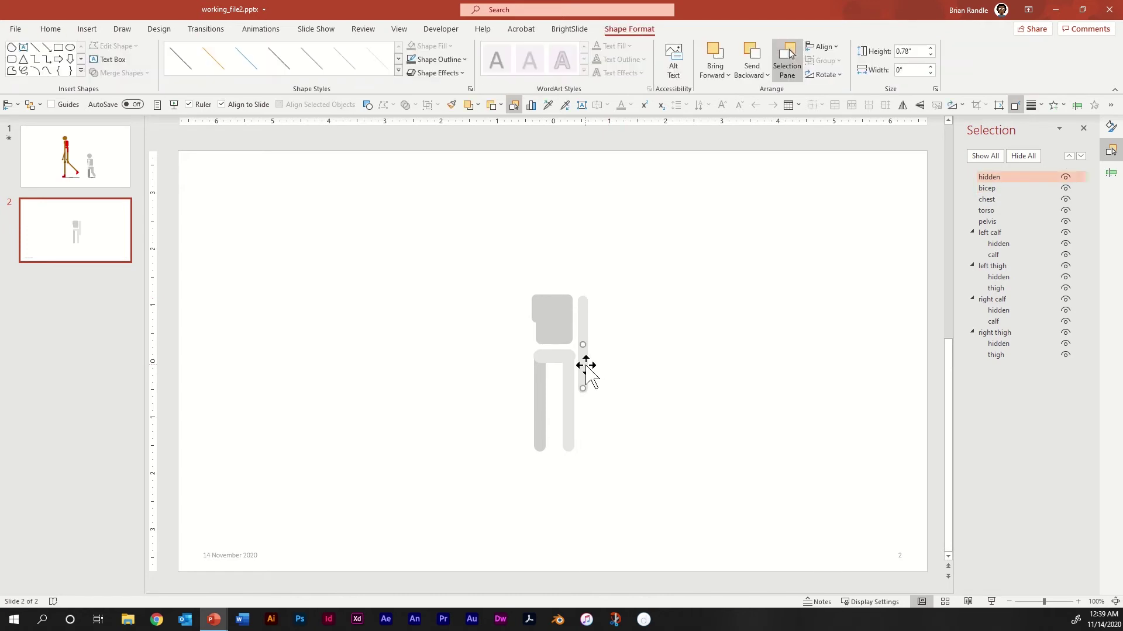
{"action": "left_click", "coordinate": [1111, 129]}
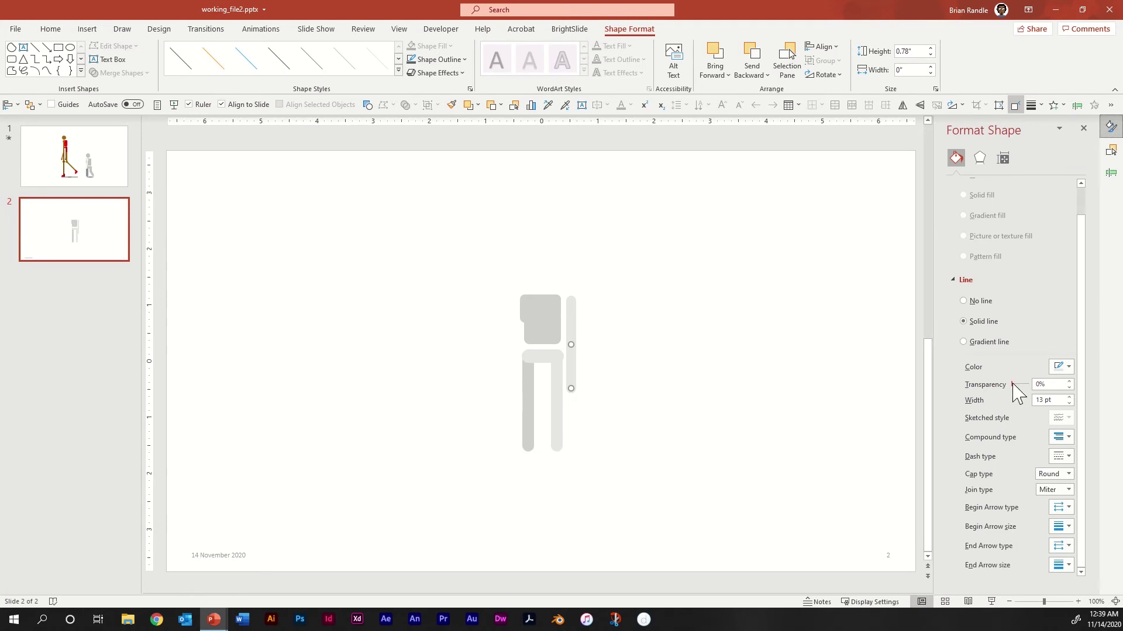
{"action": "left_click_drag", "start_coordinate": [1012, 384], "coordinate": [1037, 384]}
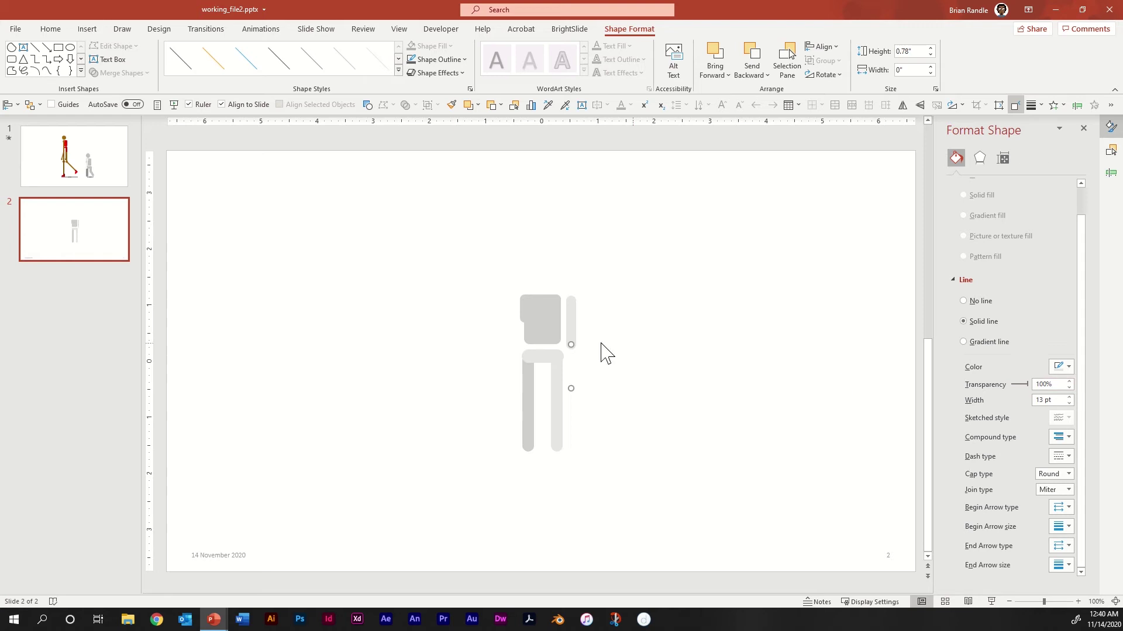
Group the hidden and bicep lines and rename the group as "right bicep"
{"action": "left_click", "coordinate": [571, 321], "text": "shift"}
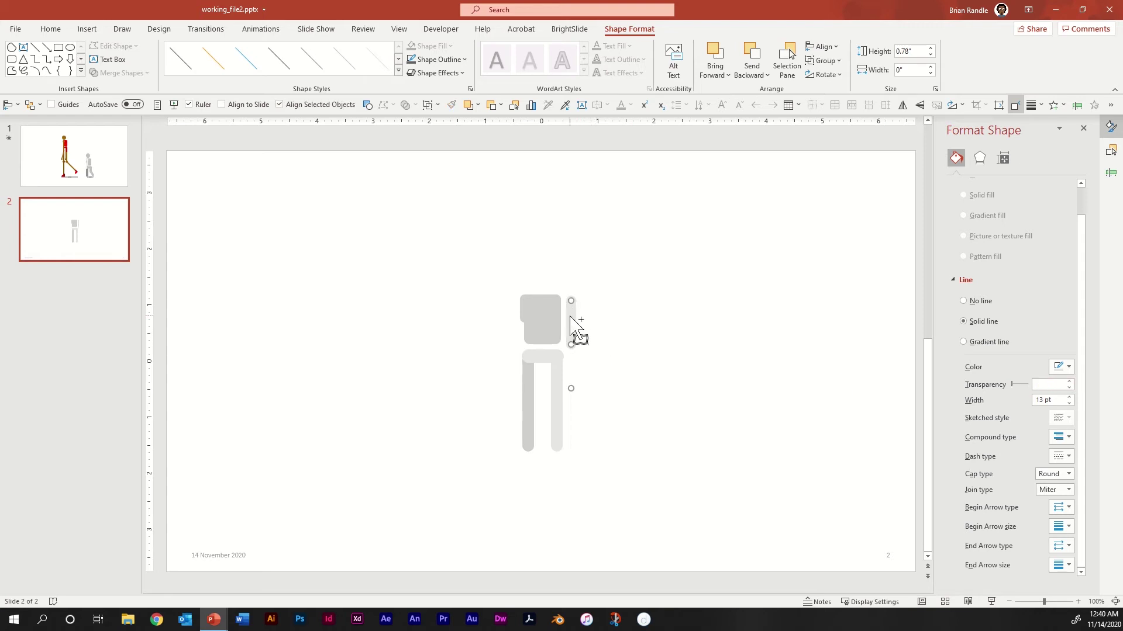
{"action": "key", "text": "ctrl+g"}
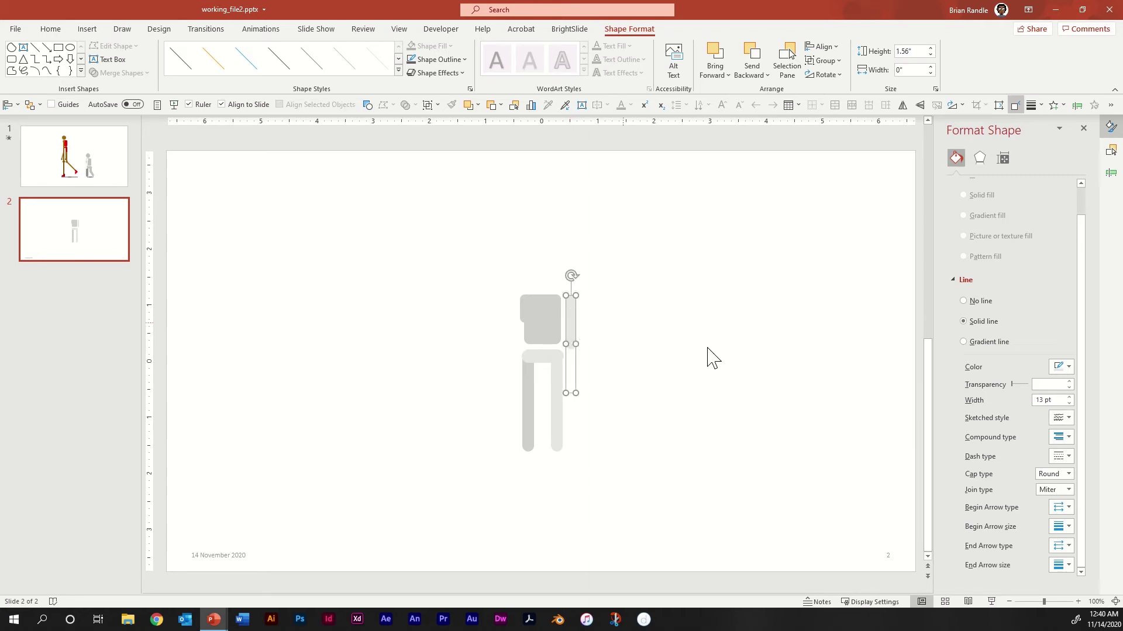
{"action": "left_click", "coordinate": [1110, 152]}
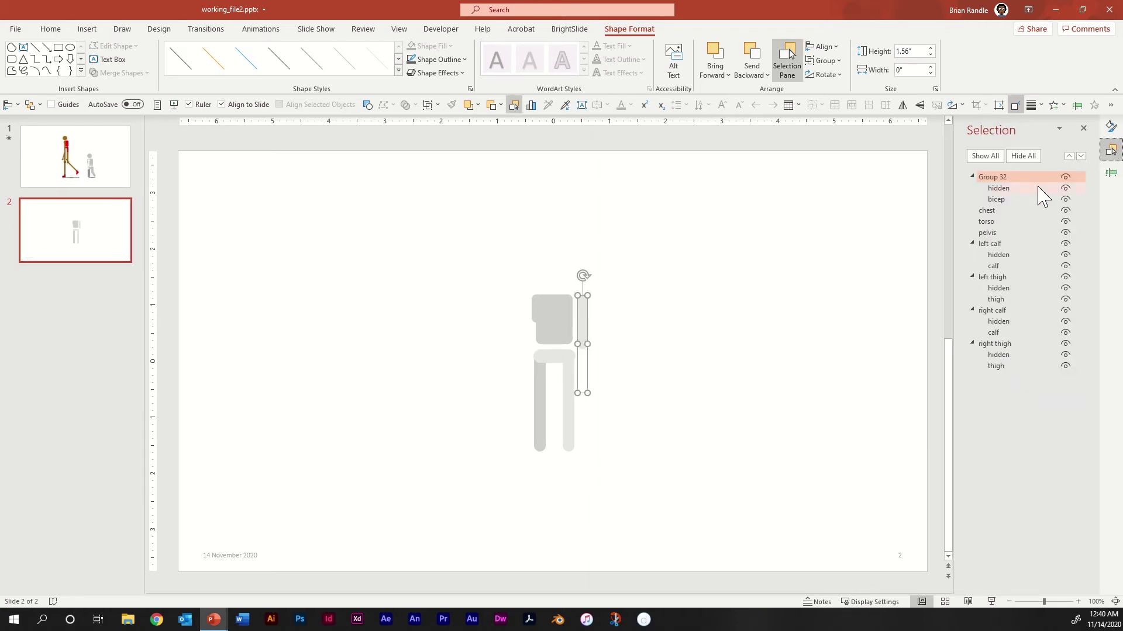
{"action": "left_click", "coordinate": [1002, 177]}
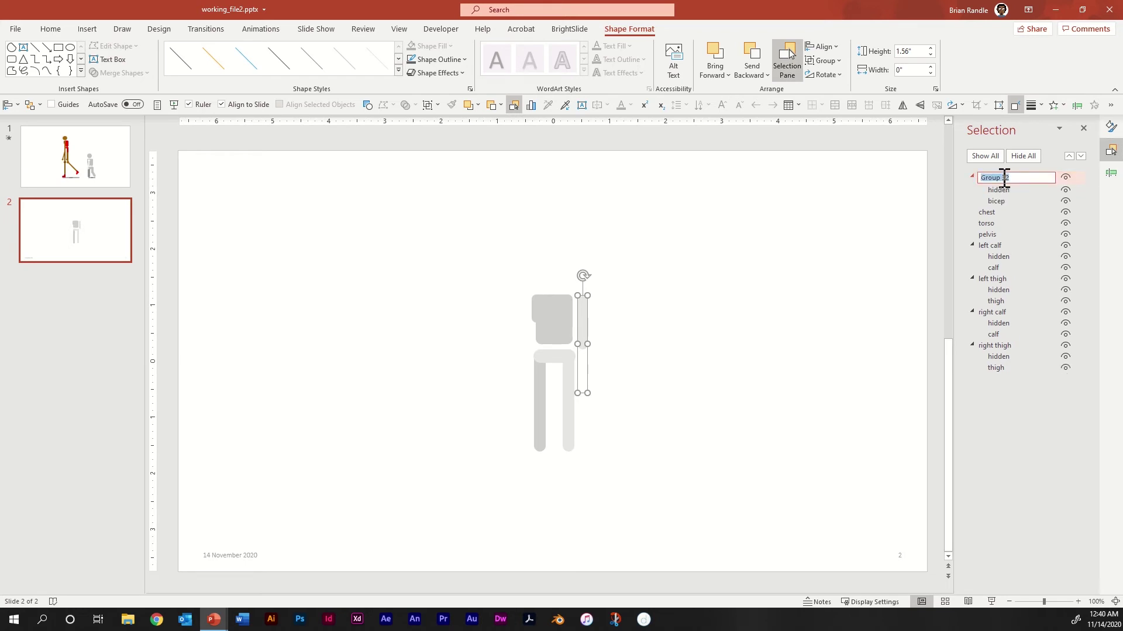
{"action": "type", "text": "right bicep"}
{"action": "left_click", "coordinate": [629, 358]}
Duplicate the right bicep group a little farther from the torso and rename the copy's bicep line as "forearm"
{"action": "left_click", "coordinate": [585, 318]}
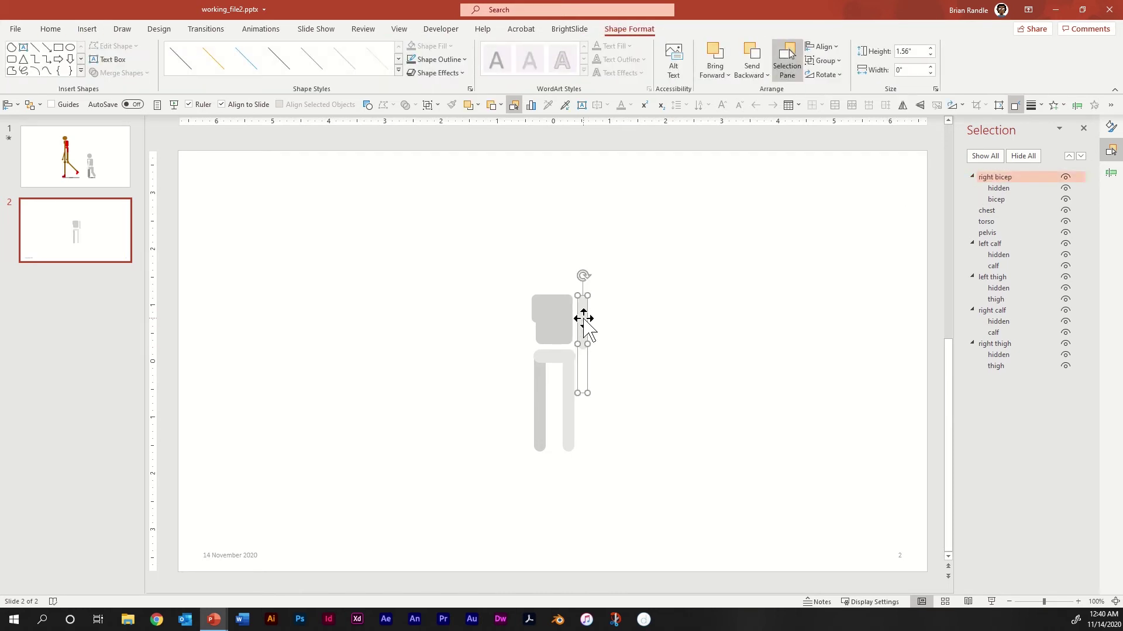
{"action": "left_click_drag", "start_coordinate": [584, 320], "coordinate": [622, 318]}
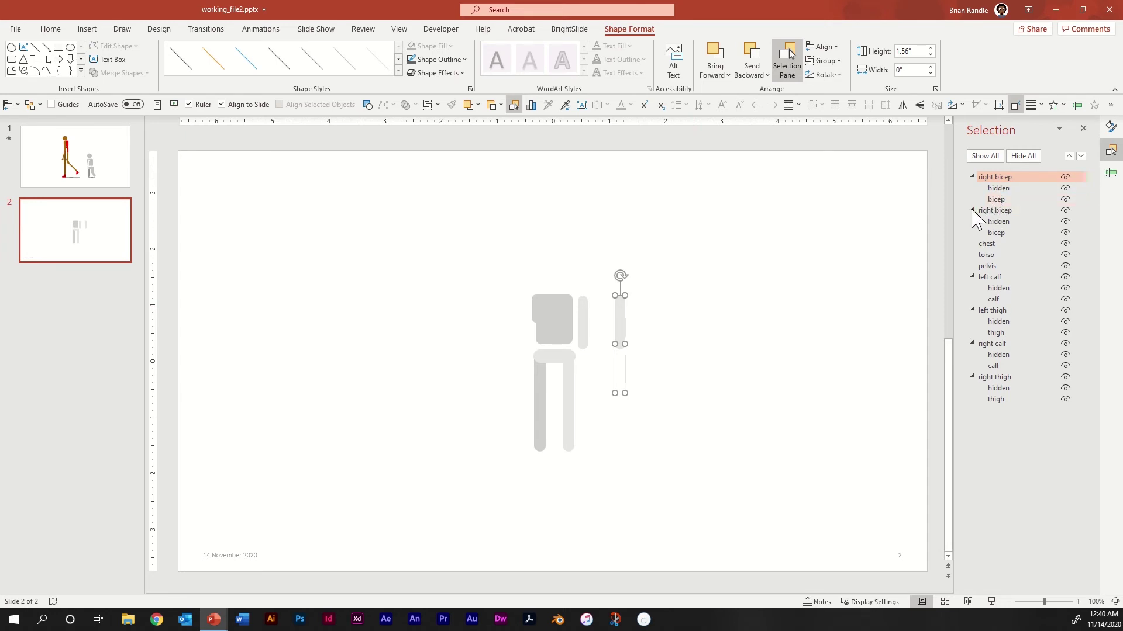
{"action": "left_click", "coordinate": [998, 200]}
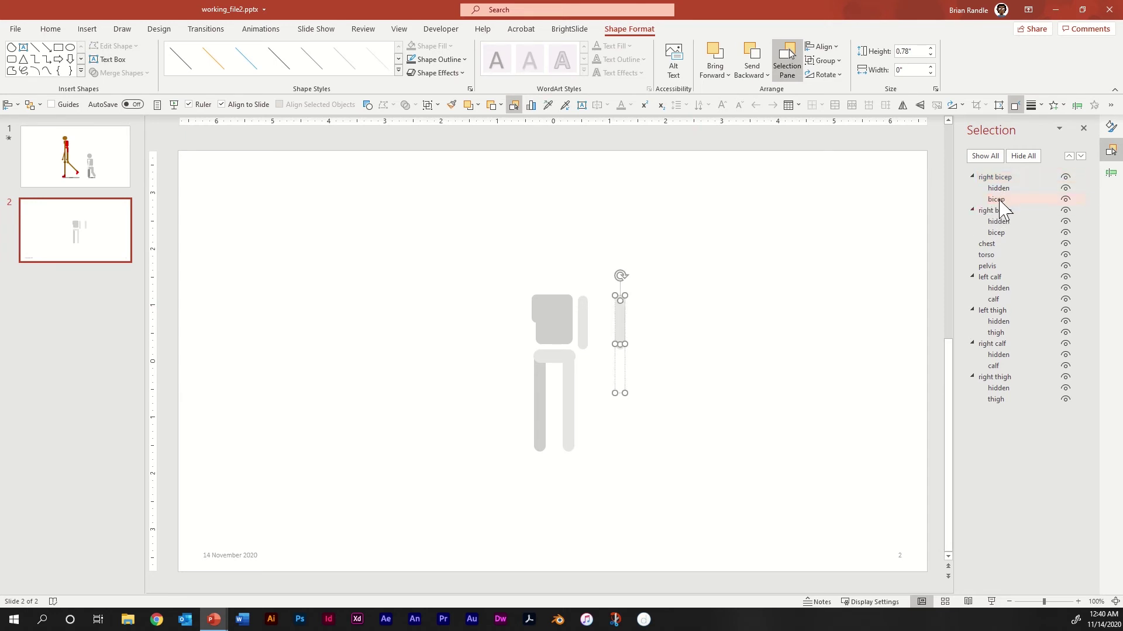
{"action": "left_click", "coordinate": [999, 199]}
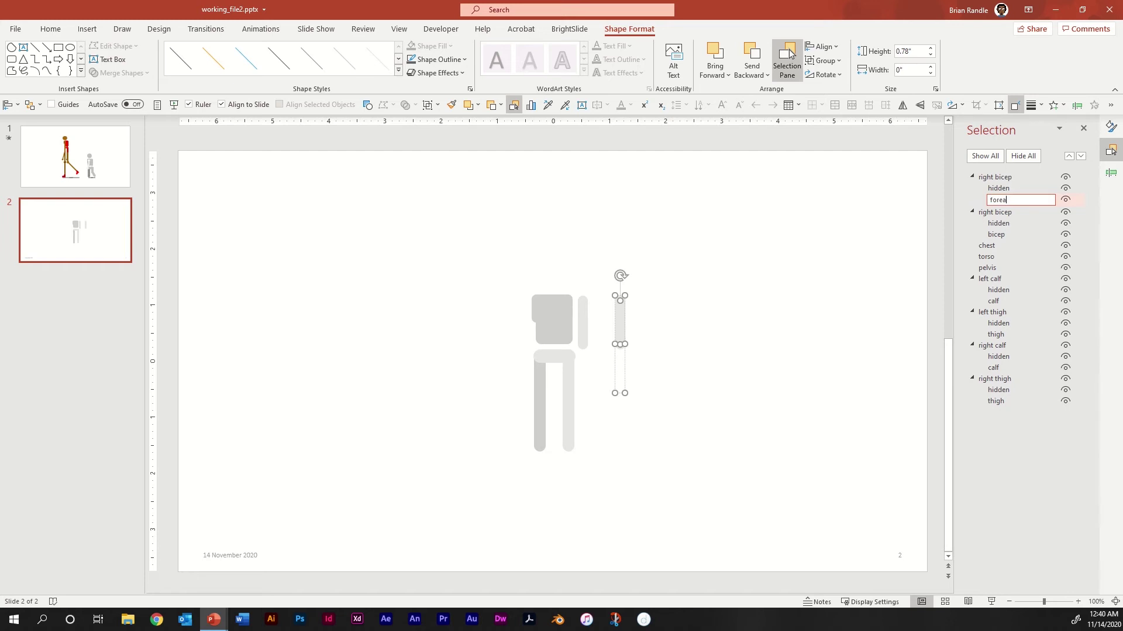
Rename the duplicated arm group as "right forearm"
{"action": "left_click", "coordinate": [992, 180]}
{"action": "left_click", "coordinate": [989, 178]}
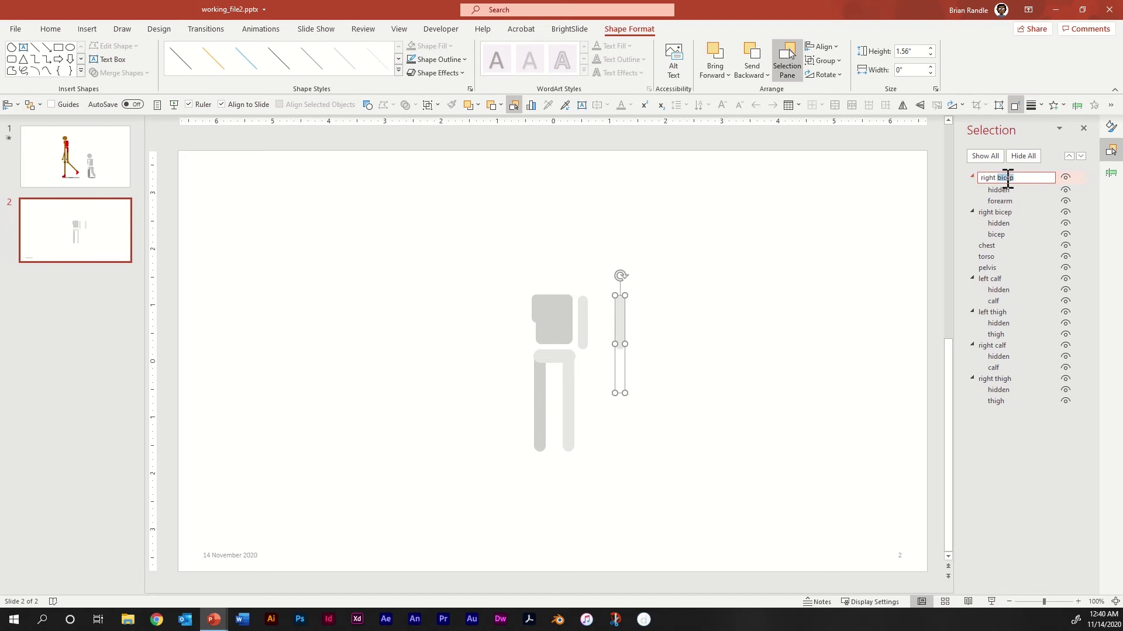
{"action": "left_click", "coordinate": [658, 354]}
Flip the right forearm group vertically and left-align it with the right bicep group
{"action": "left_click", "coordinate": [621, 319]}
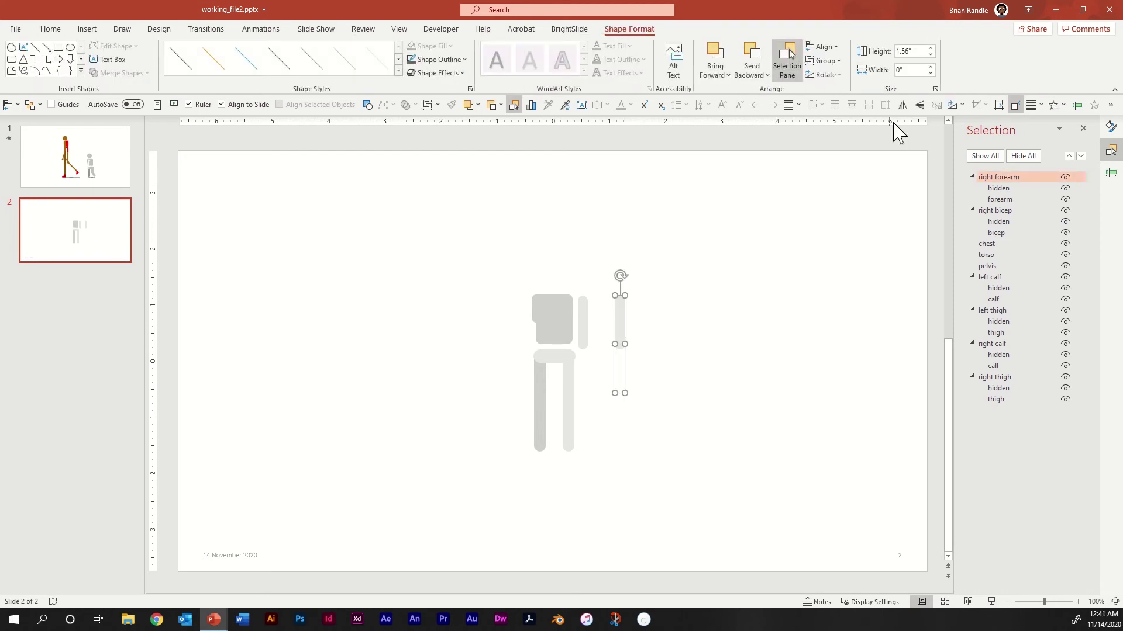
{"action": "left_click", "coordinate": [920, 106]}
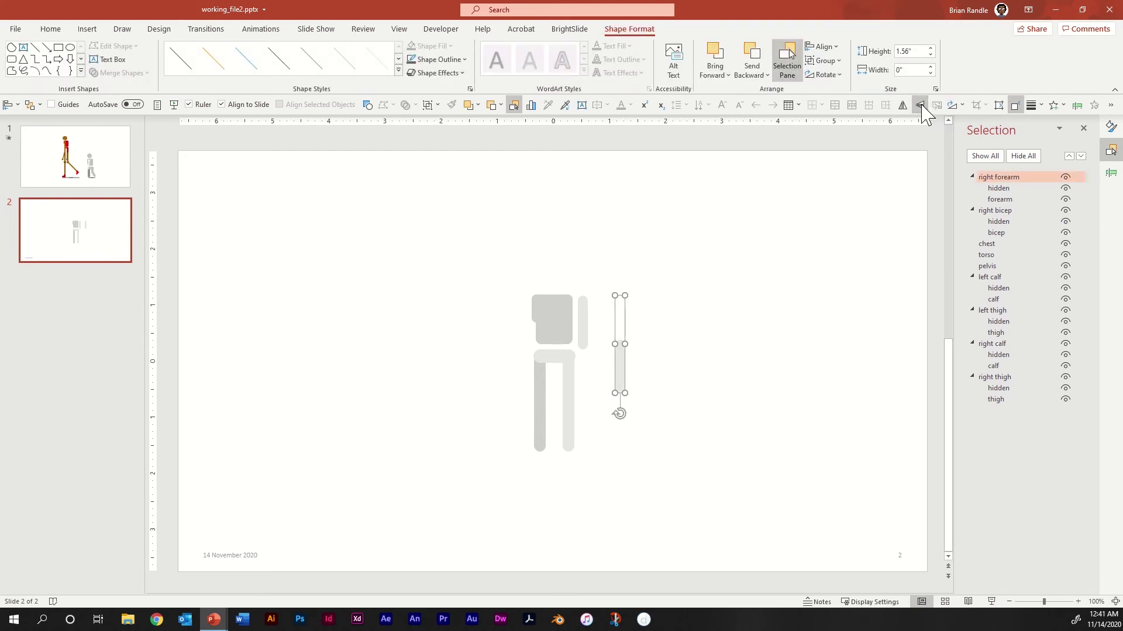
{"action": "left_click", "coordinate": [587, 318], "text": "shift"}
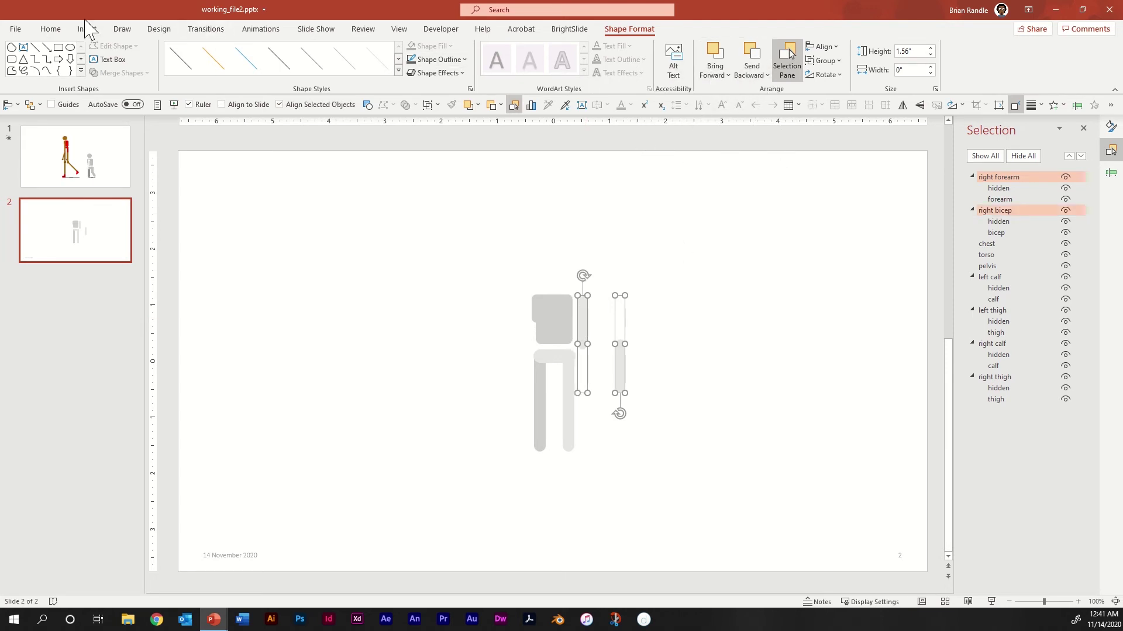
{"action": "left_click", "coordinate": [57, 32]}
{"action": "left_click", "coordinate": [661, 61]}
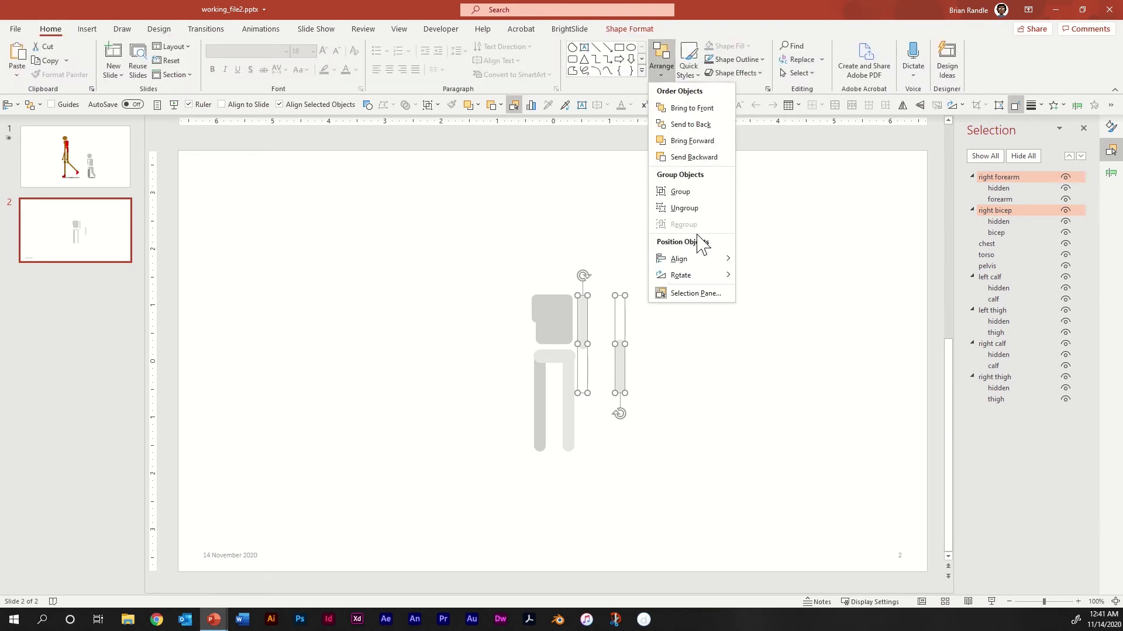
{"action": "mouse_move", "coordinate": [716, 259]}
{"action": "left_click", "coordinate": [784, 259]}
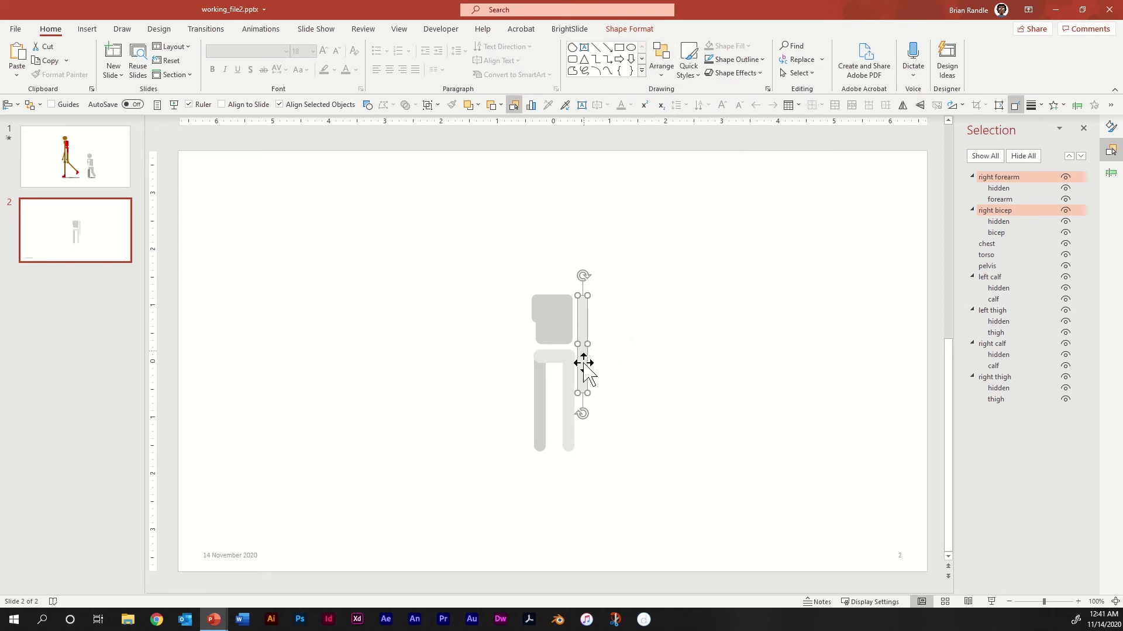
Align the tops of the right forearm and right bicep groups
{"action": "left_click", "coordinate": [669, 77]}
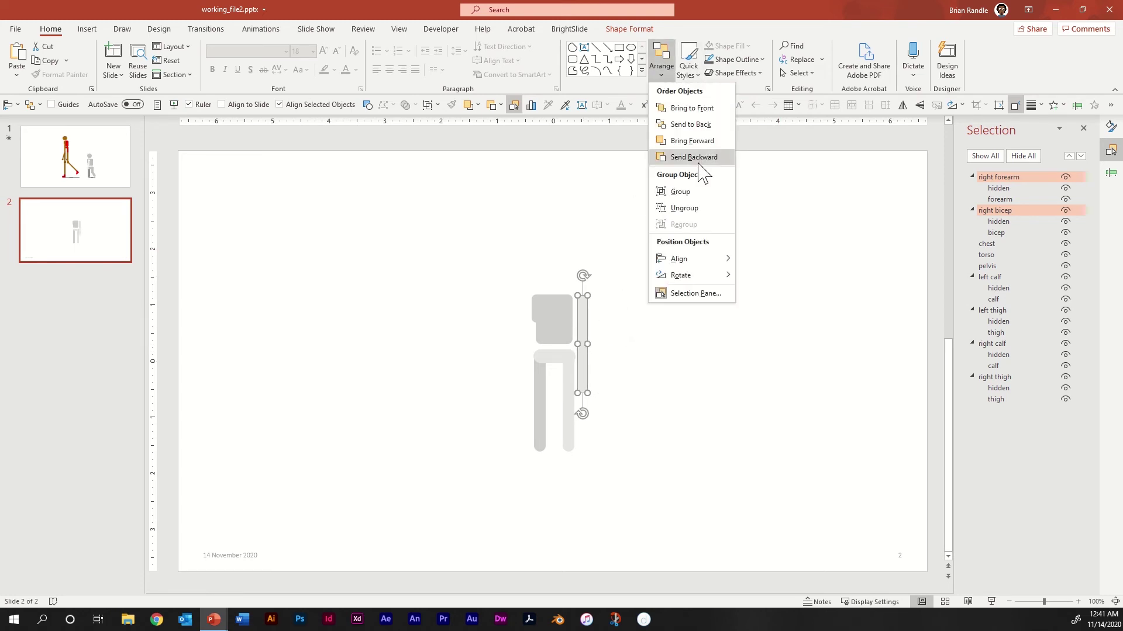
{"action": "mouse_move", "coordinate": [719, 259]}
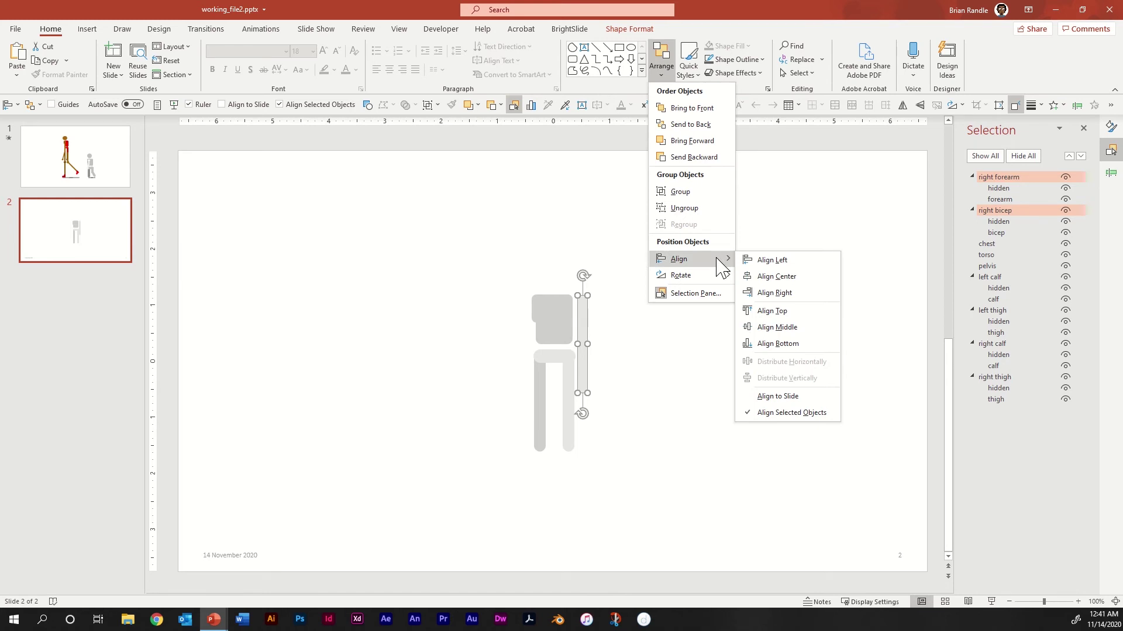
{"action": "left_click", "coordinate": [771, 311]}
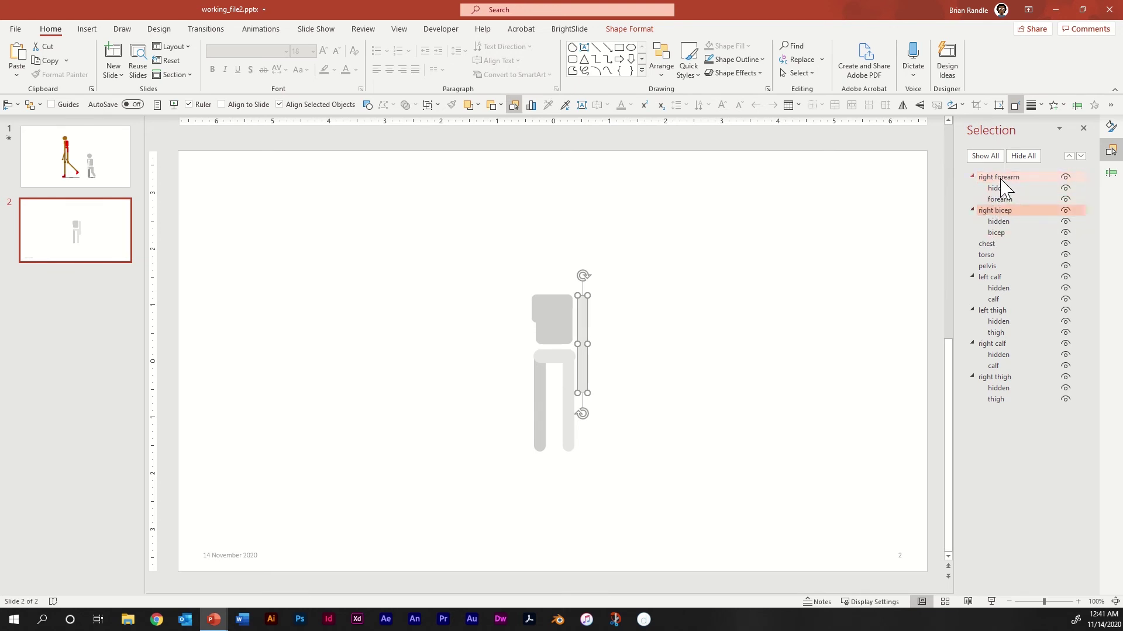
Move the right forearm and right bicep groups down the stacking order, between the left thigh and right calf groups
{"action": "left_click_drag", "start_coordinate": [1002, 179], "coordinate": [998, 271]}
{"action": "left_click_drag", "start_coordinate": [999, 271], "coordinate": [998, 273]}
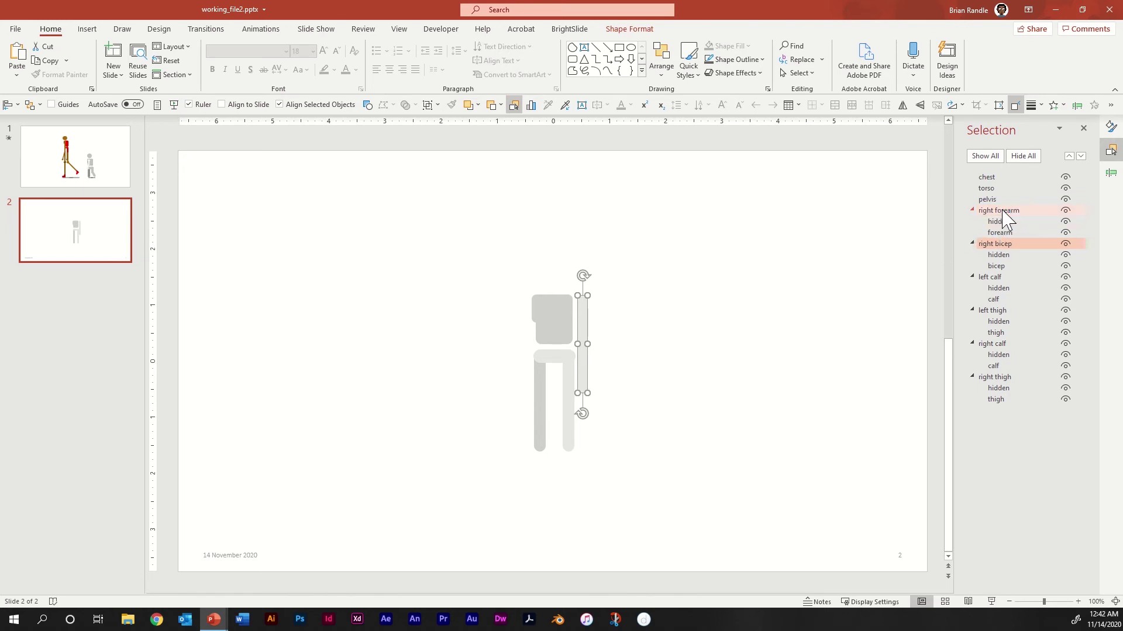
{"action": "left_click_drag", "start_coordinate": [1003, 211], "coordinate": [1006, 333]}
{"action": "left_click_drag", "start_coordinate": [1006, 334], "coordinate": [1007, 335]}
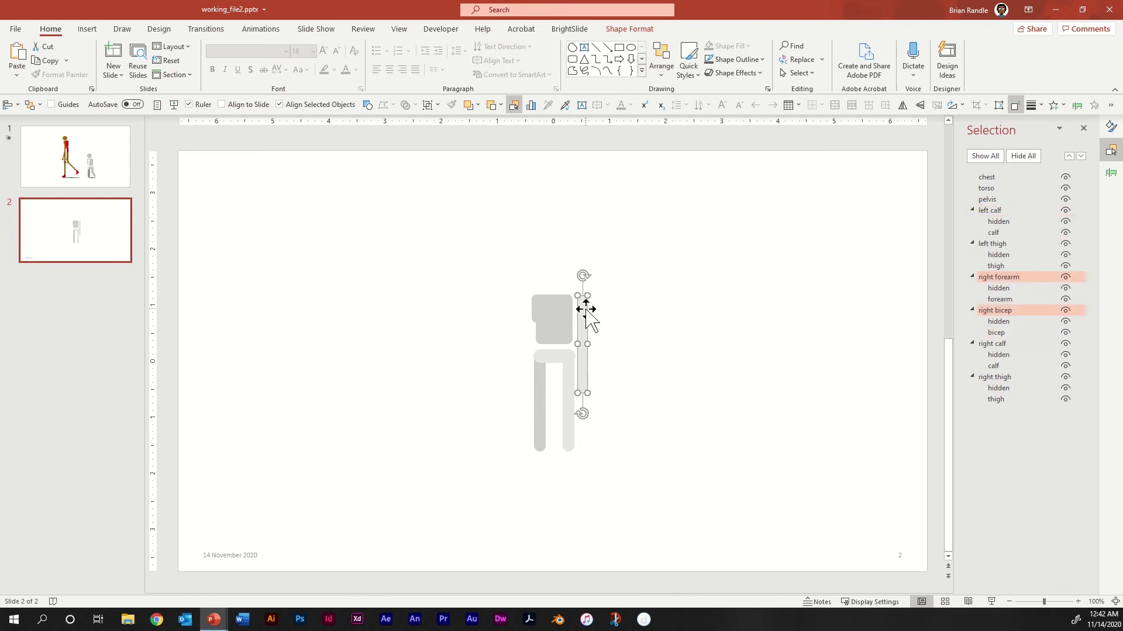
Move the right forearm and right bicep groups together out to the side, clear of the torso
{"action": "left_click_drag", "start_coordinate": [585, 309], "coordinate": [565, 310]}
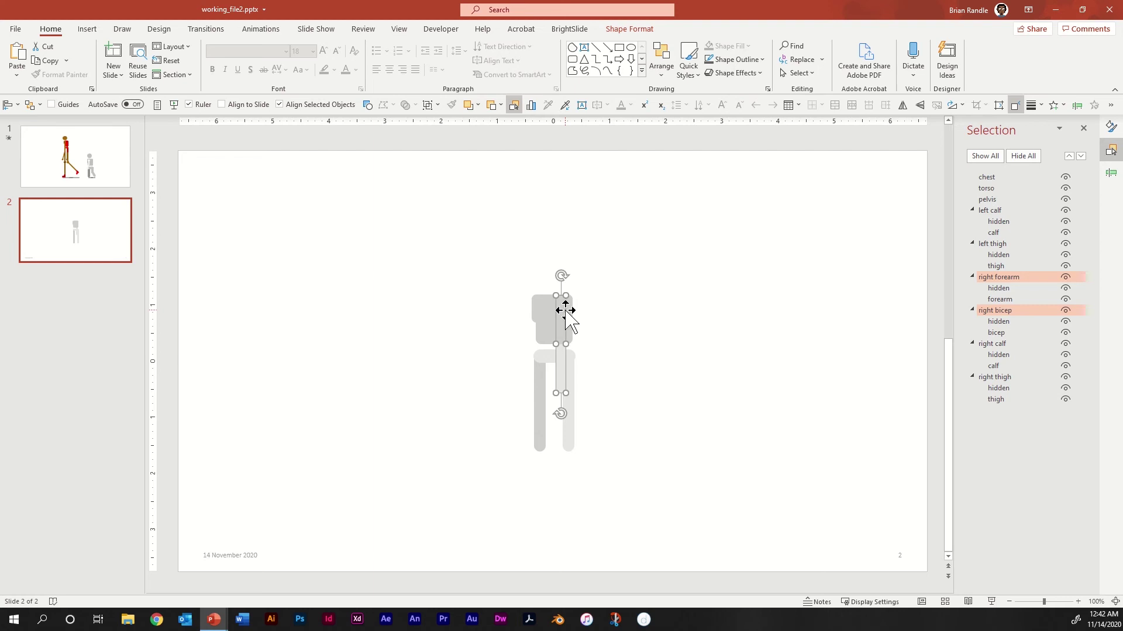
{"action": "left_click_drag", "start_coordinate": [566, 311], "coordinate": [607, 310]}
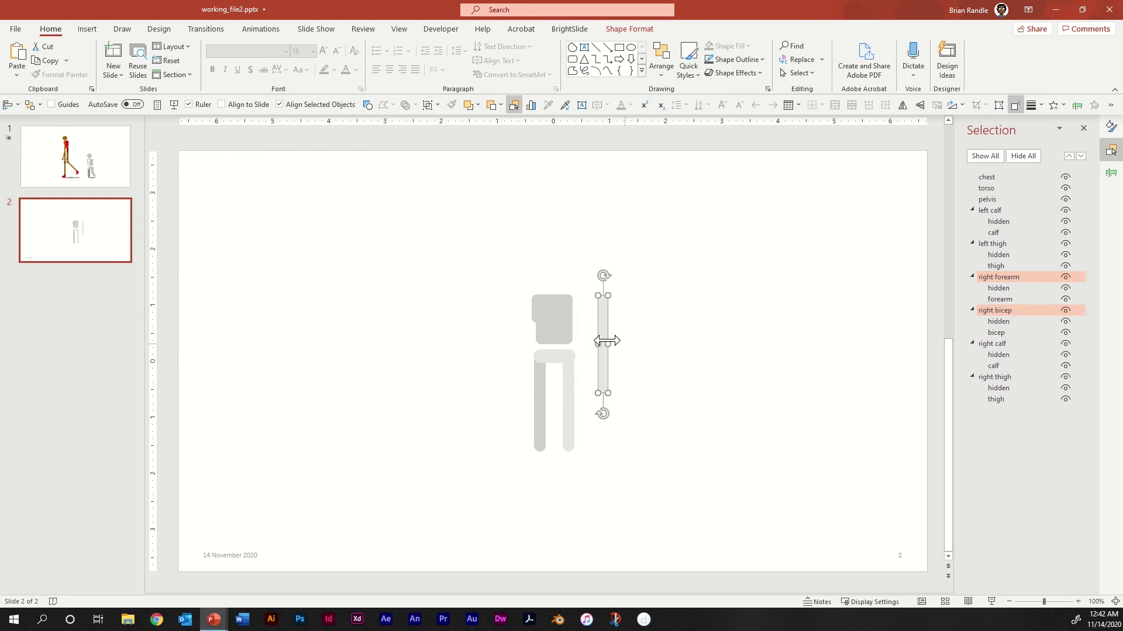
{"action": "left_click", "coordinate": [858, 326]}
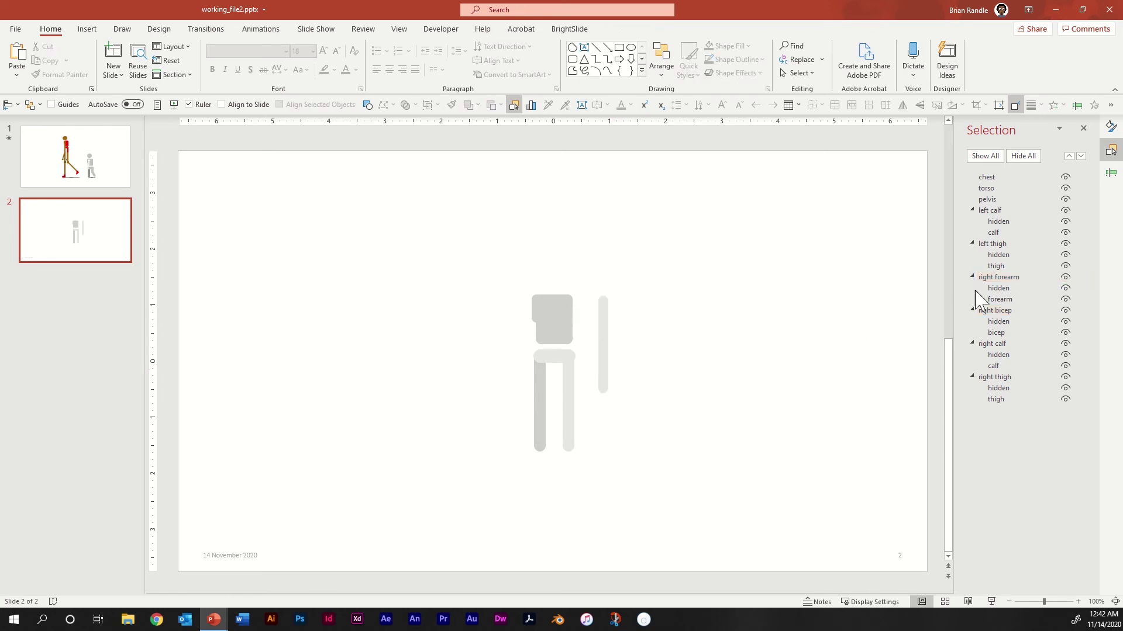
Change the right forearm group's forearm line to a darker grey theme shade
{"action": "left_click", "coordinate": [1011, 300]}
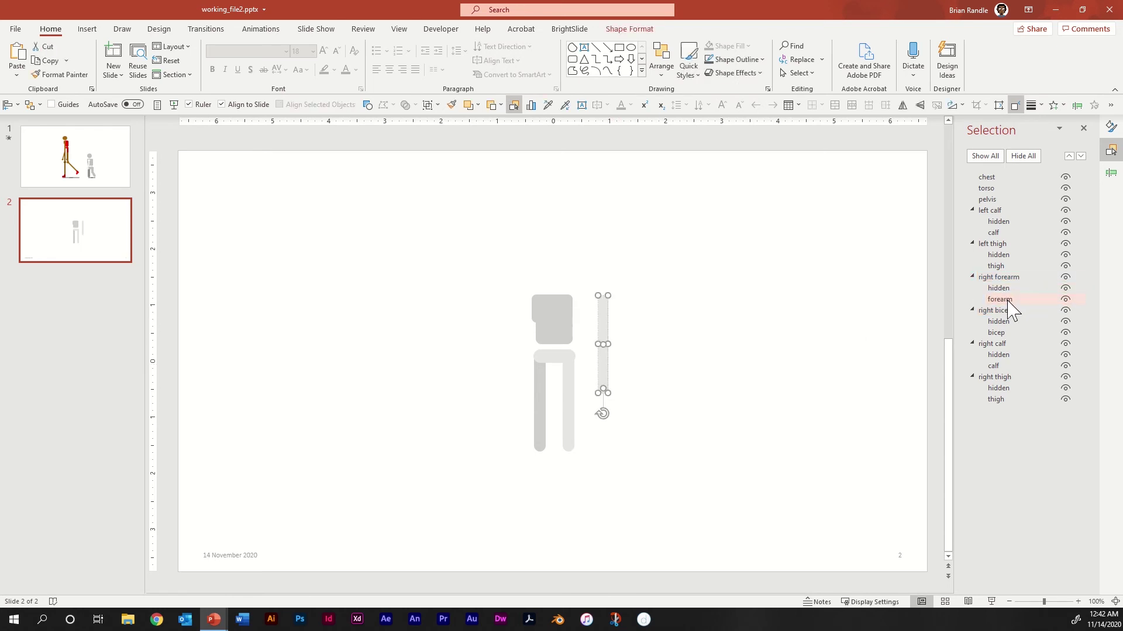
{"action": "left_click", "coordinate": [1111, 130]}
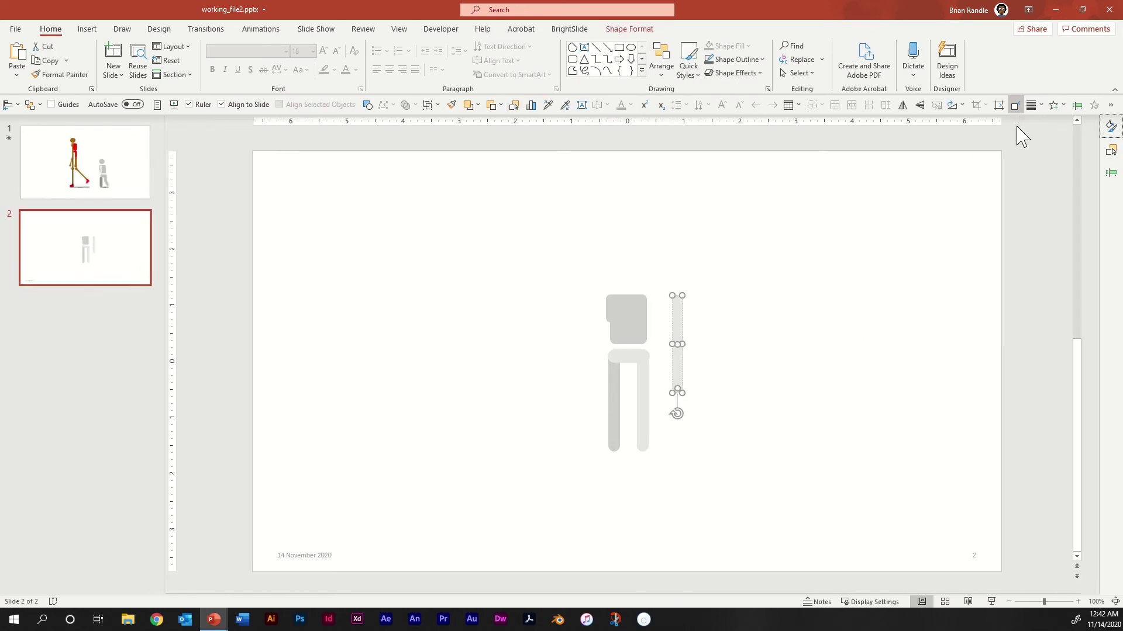
{"action": "left_click", "coordinate": [1111, 128]}
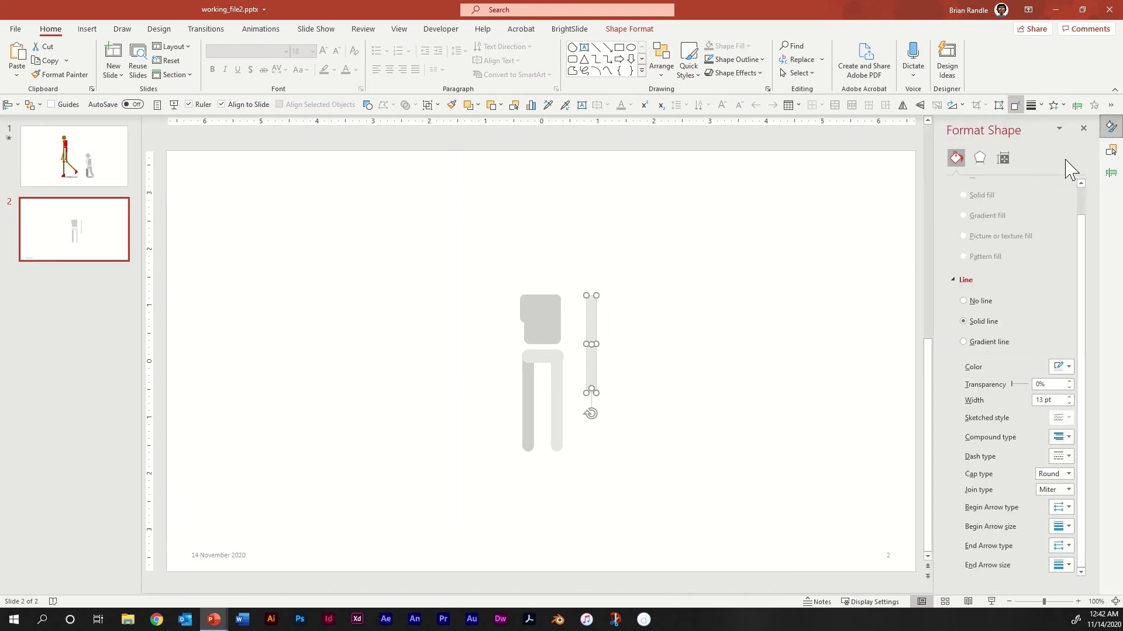
{"action": "left_click", "coordinate": [1069, 367]}
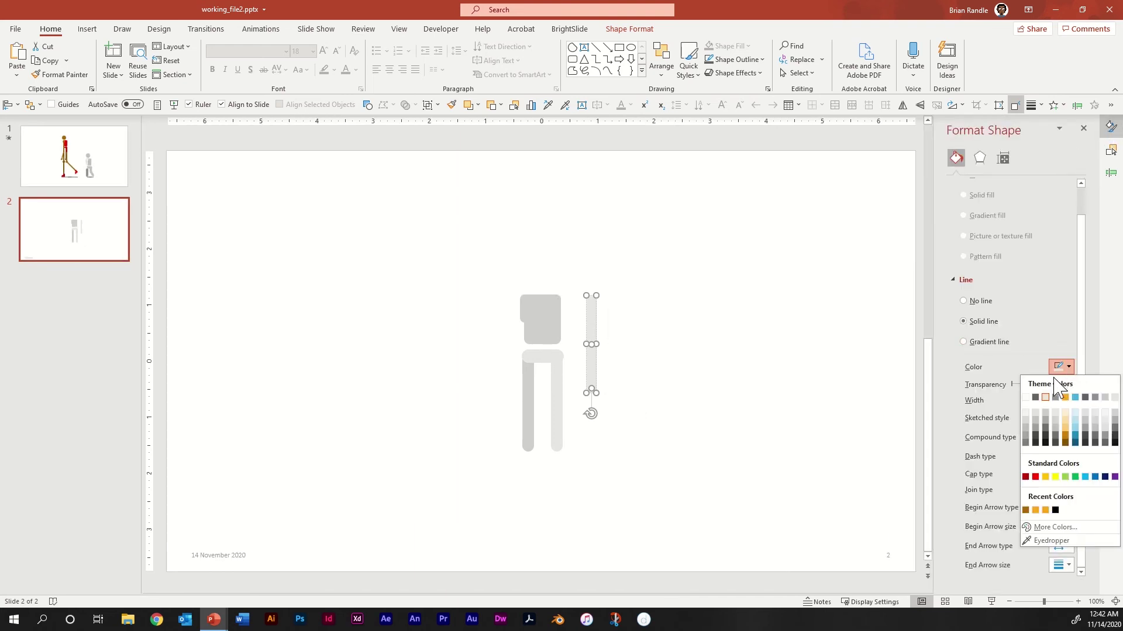
{"action": "left_click", "coordinate": [1045, 424]}
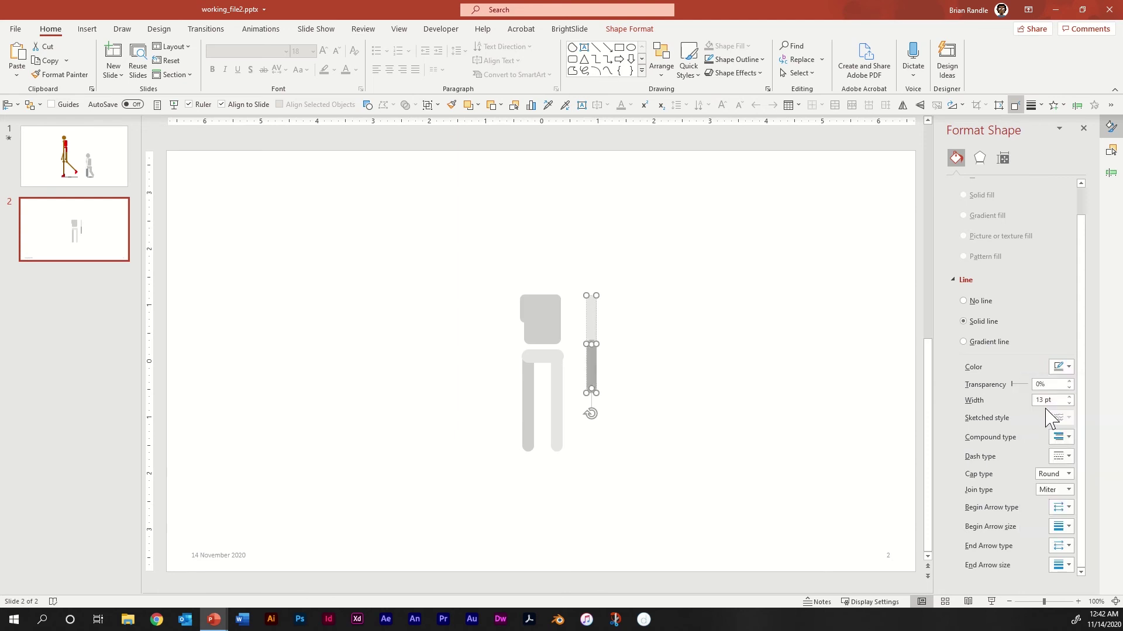
Recolor the right bicep group's bicep line with the same darker grey as the forearm
{"action": "left_click", "coordinate": [1111, 151]}
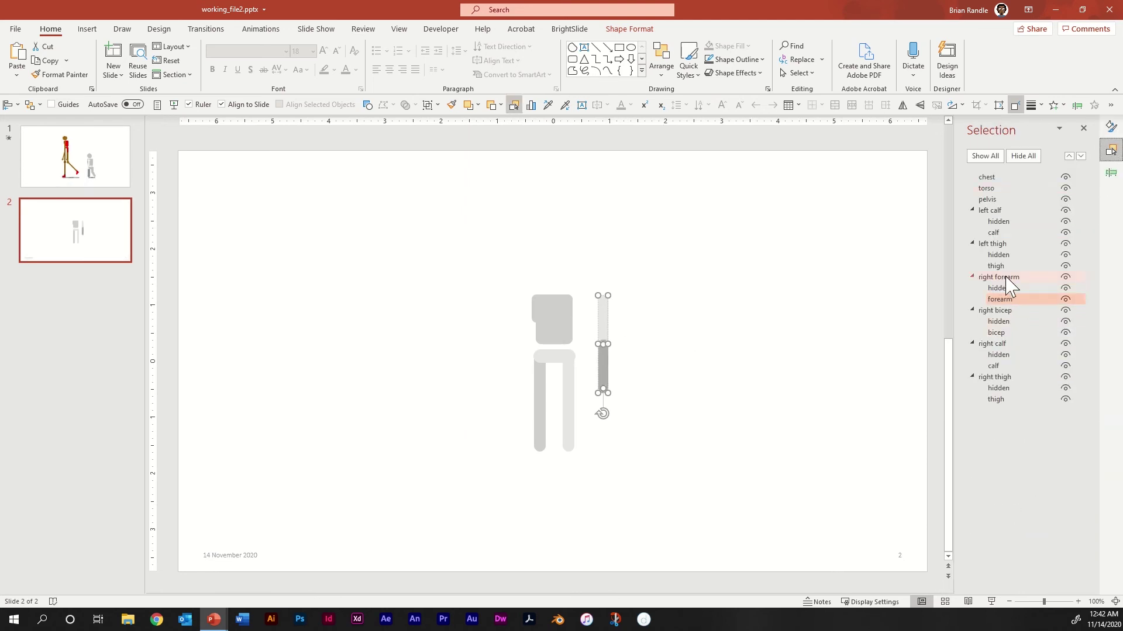
{"action": "left_click", "coordinate": [1012, 334]}
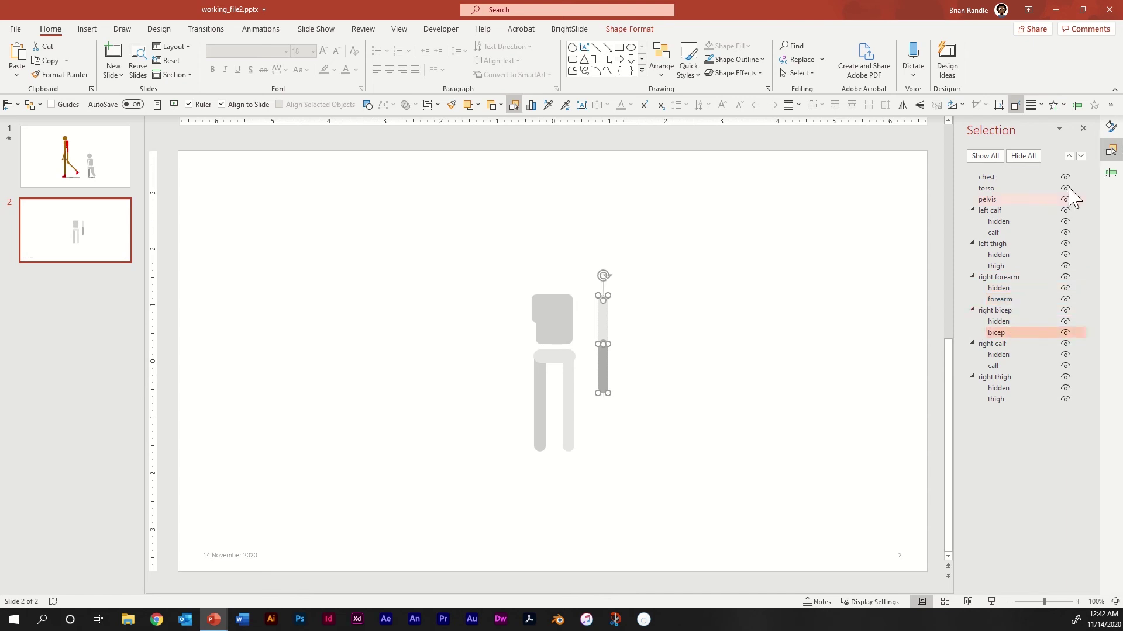
{"action": "left_click", "coordinate": [1111, 126]}
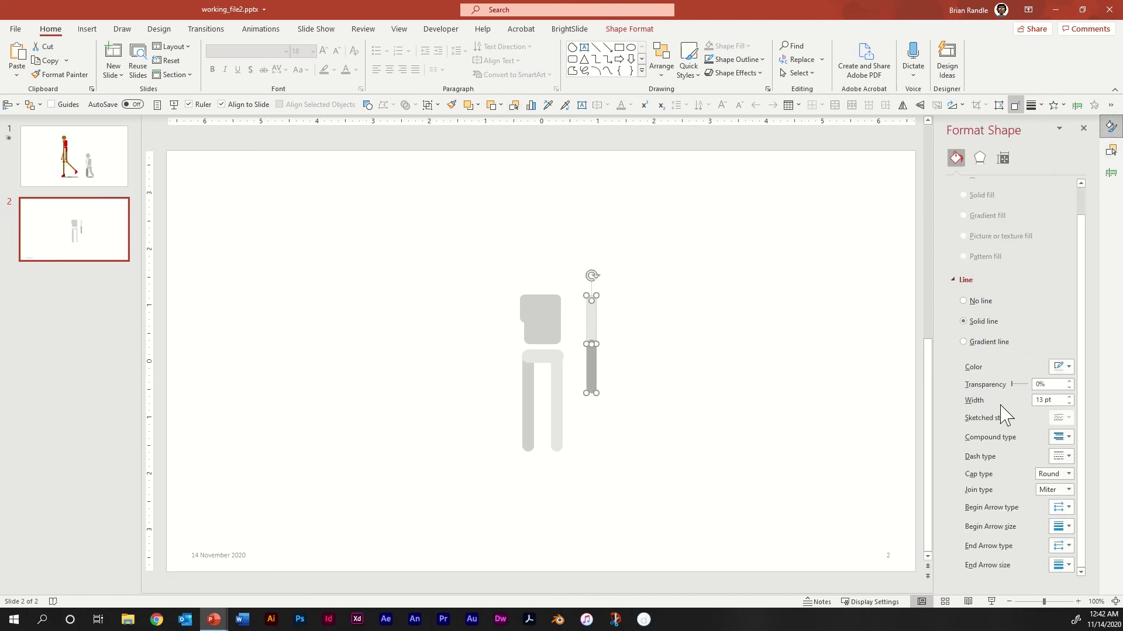
{"action": "left_click", "coordinate": [1062, 366]}
{"action": "left_click", "coordinate": [1046, 419]}
Move the whole right arm back behind the chest and pelvis, just inside the light grey leg
{"action": "left_click_drag", "start_coordinate": [658, 264], "coordinate": [574, 421]}
{"action": "left_click_drag", "start_coordinate": [594, 313], "coordinate": [551, 316]}
{"action": "left_click", "coordinate": [640, 336]}
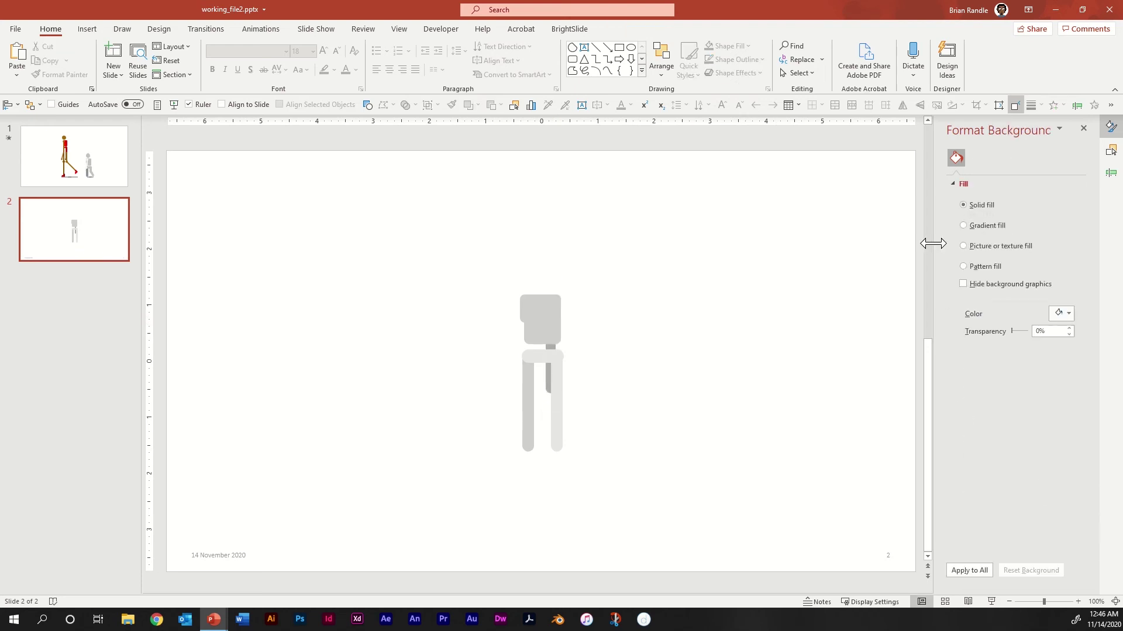
Duplicate the right bicep and right forearm groups together and place the copies over the opposite side of the chest
{"action": "left_click", "coordinate": [1112, 153]}
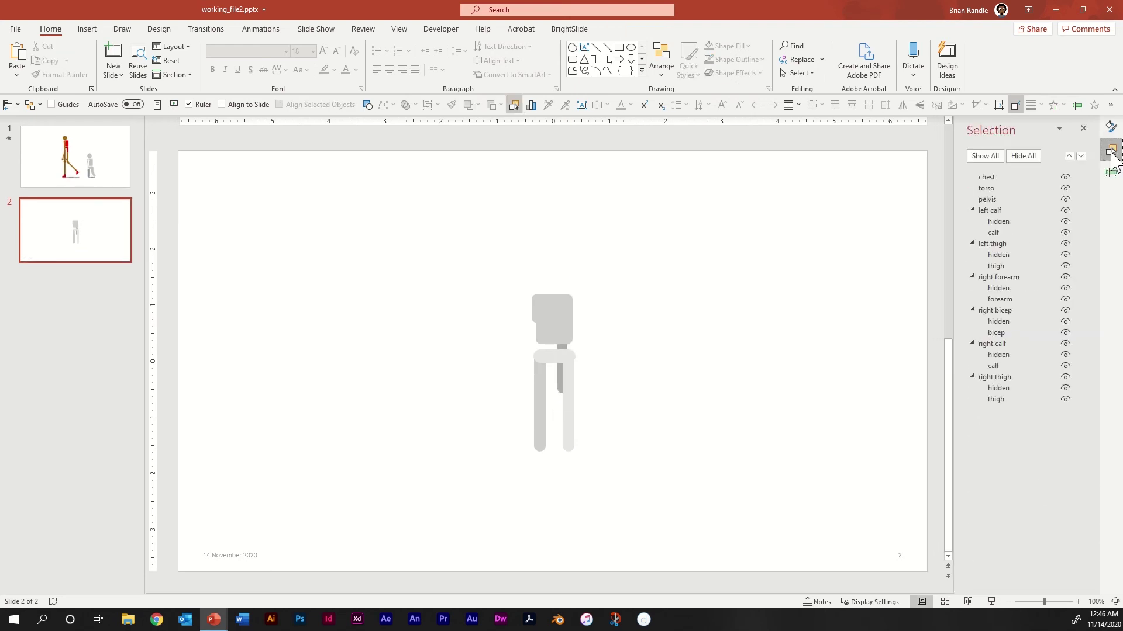
{"action": "left_click", "coordinate": [1021, 313]}
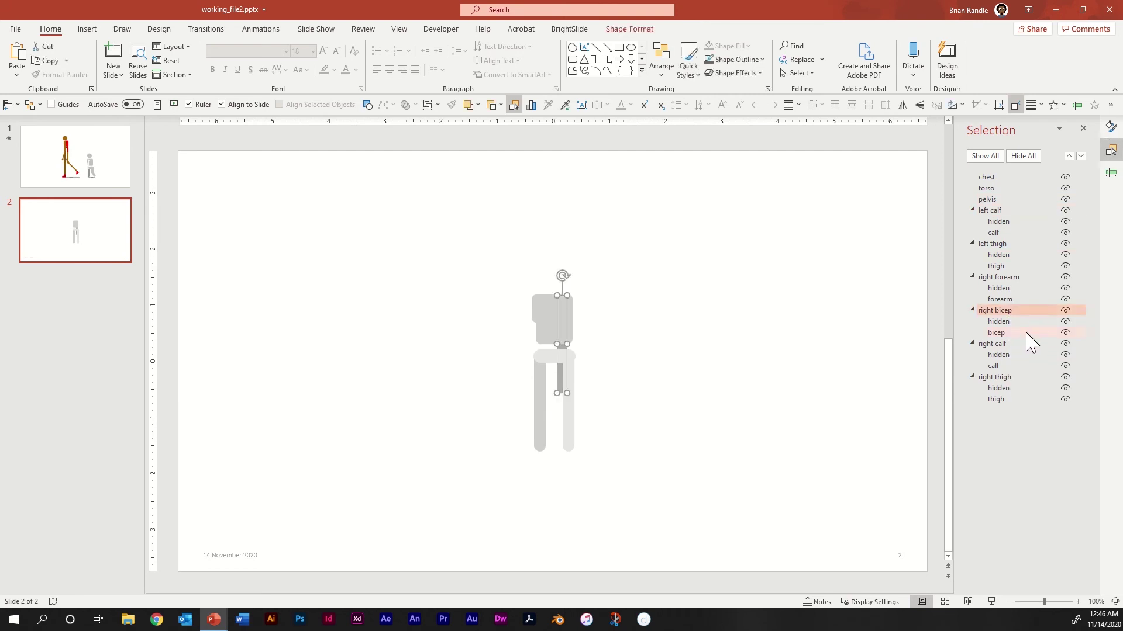
{"action": "left_click", "coordinate": [1030, 278], "text": "ctrl"}
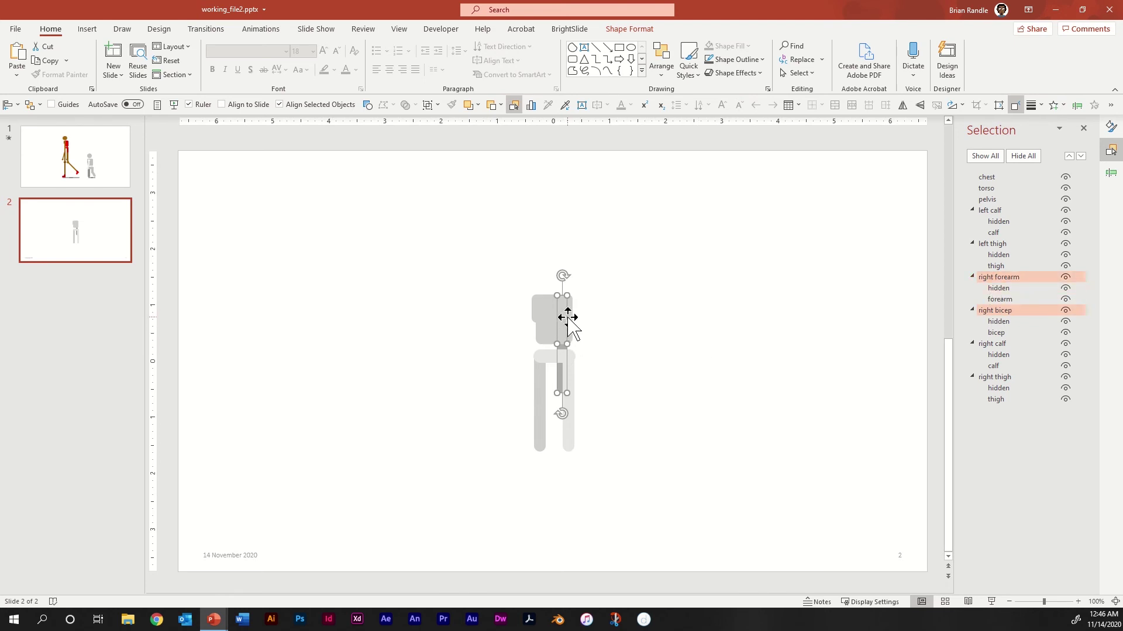
{"action": "left_click_drag", "start_coordinate": [569, 316], "coordinate": [567, 315]}
{"action": "left_click_drag", "start_coordinate": [567, 316], "coordinate": [549, 319]}
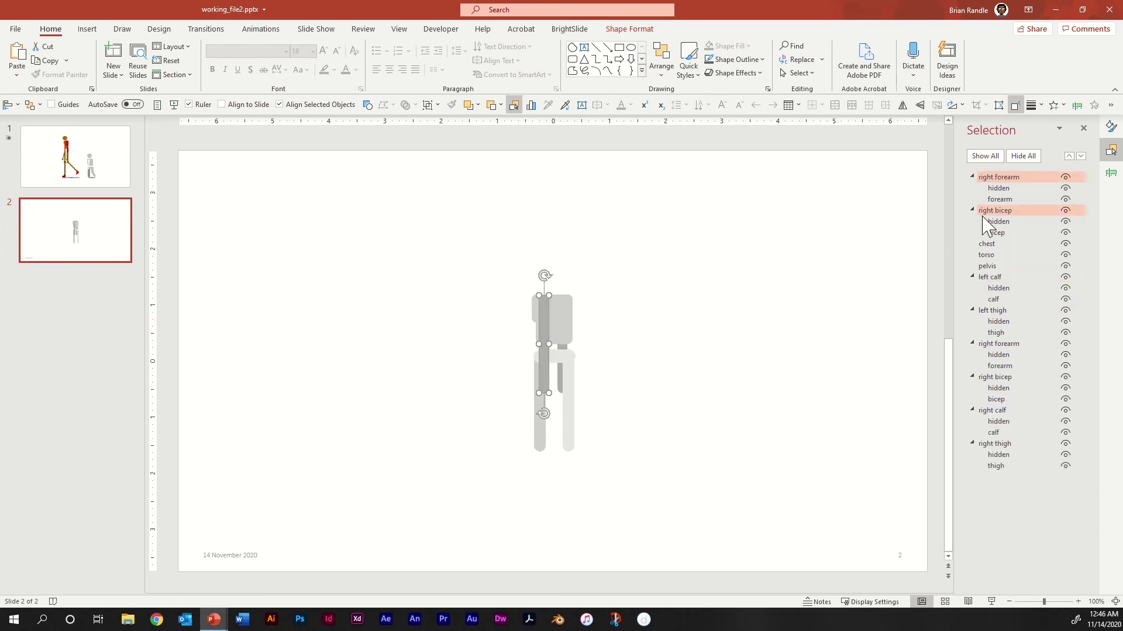
Rename the duplicated arm groups as "left forearm" and "left bicep"
{"action": "double_click", "coordinate": [989, 177]}
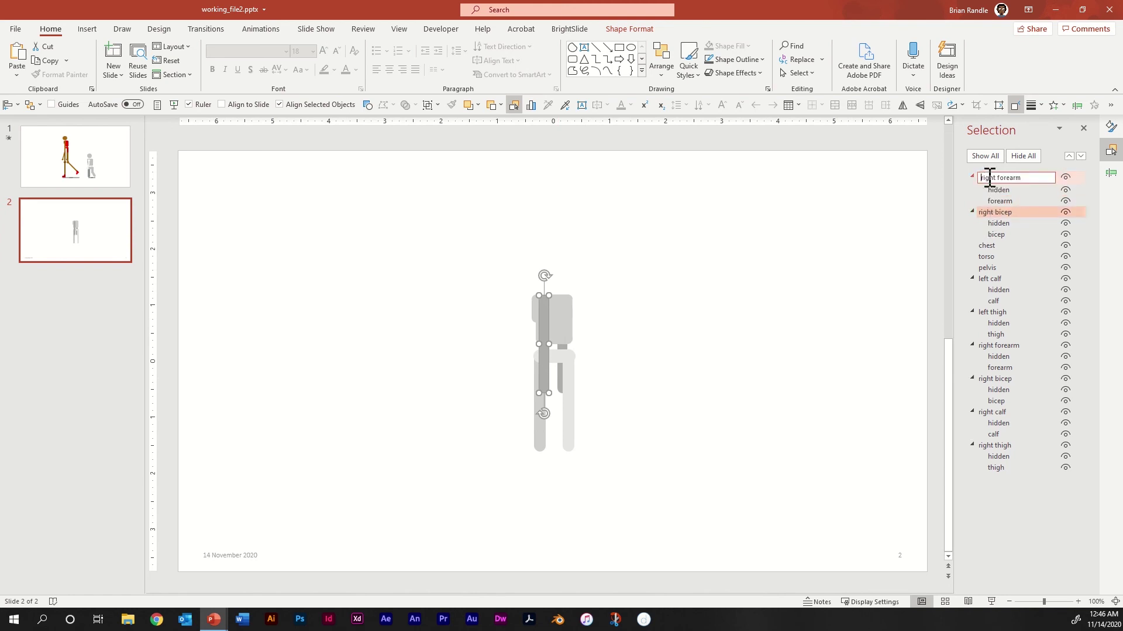
{"action": "double_click", "coordinate": [987, 177]}
{"action": "type", "text": "left"}
{"action": "double_click", "coordinate": [987, 211]}
{"action": "double_click", "coordinate": [988, 211]}
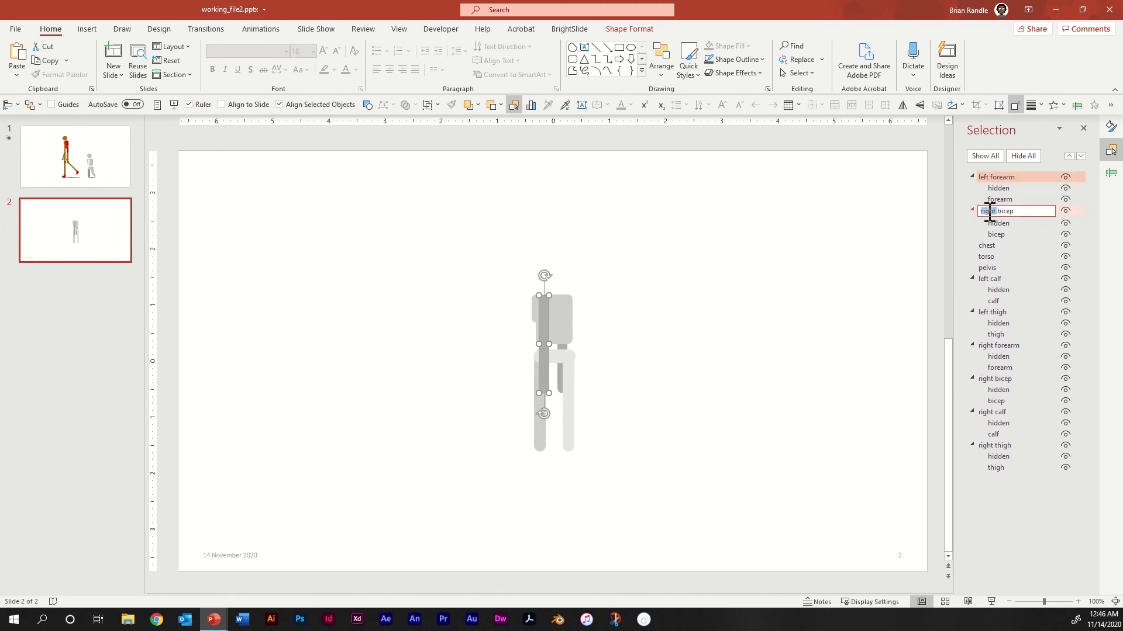
{"action": "type", "text": "left"}
Change the left forearm group's forearm line to the light grey theme color
{"action": "left_click", "coordinate": [1020, 200]}
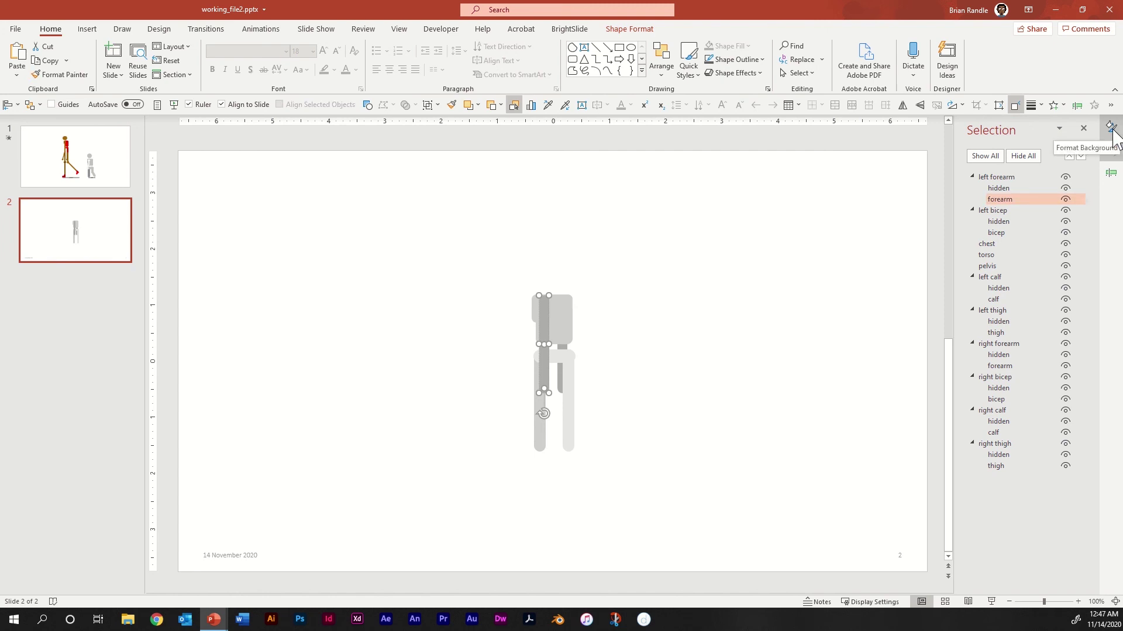
{"action": "left_click", "coordinate": [1112, 128]}
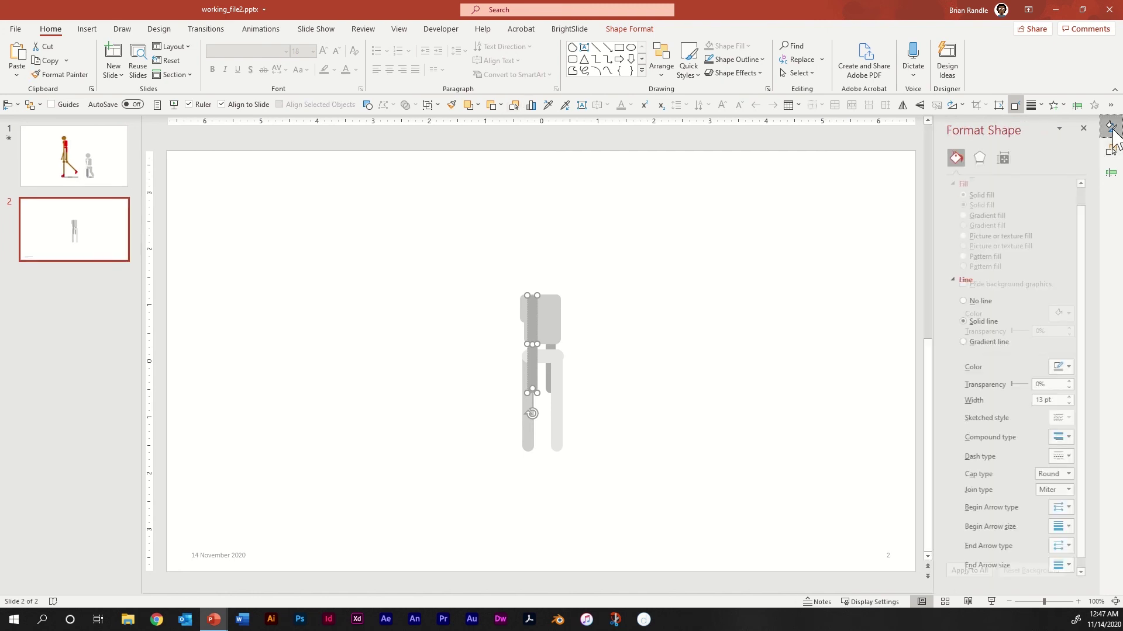
{"action": "left_click", "coordinate": [1068, 367]}
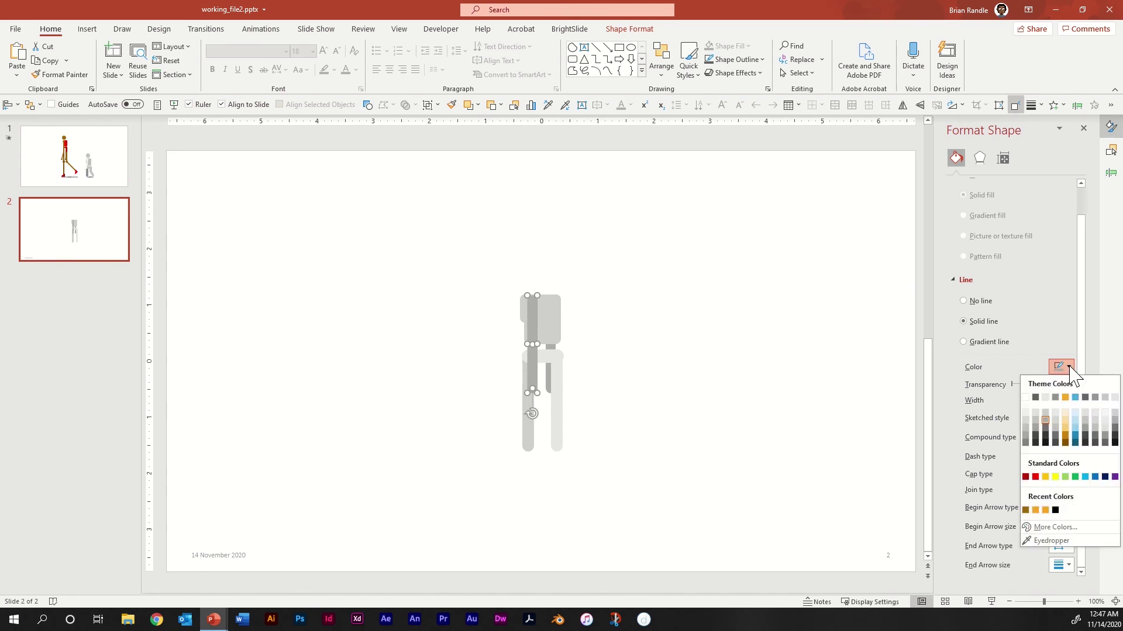
{"action": "left_click", "coordinate": [1044, 397]}
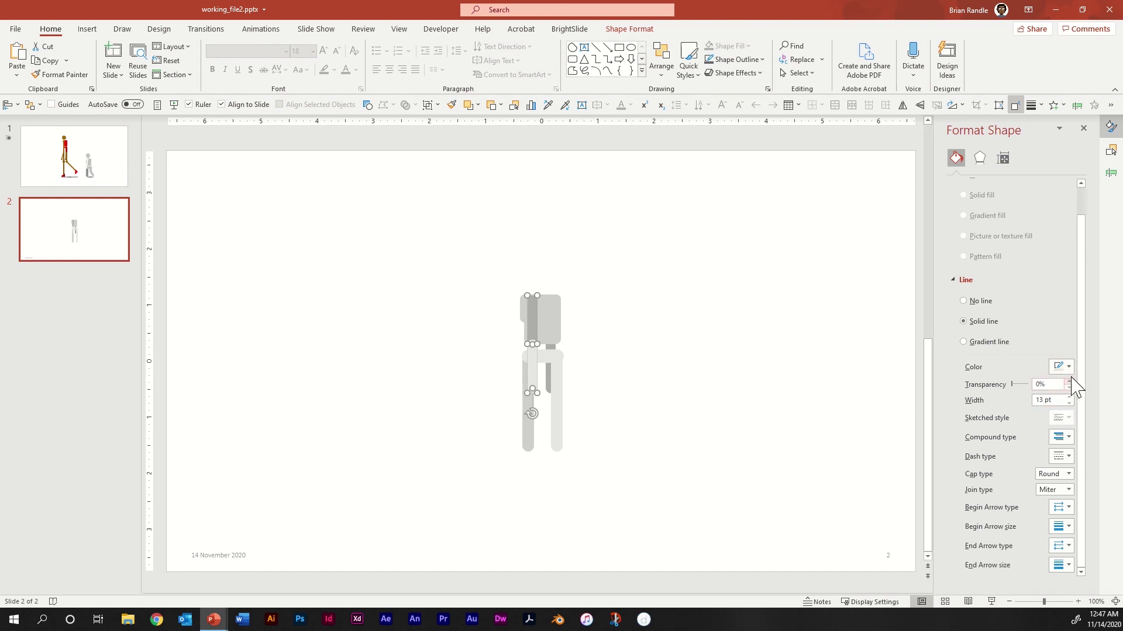
Recolor the left bicep group's bicep line with the same light grey theme color
{"action": "left_click", "coordinate": [1111, 151]}
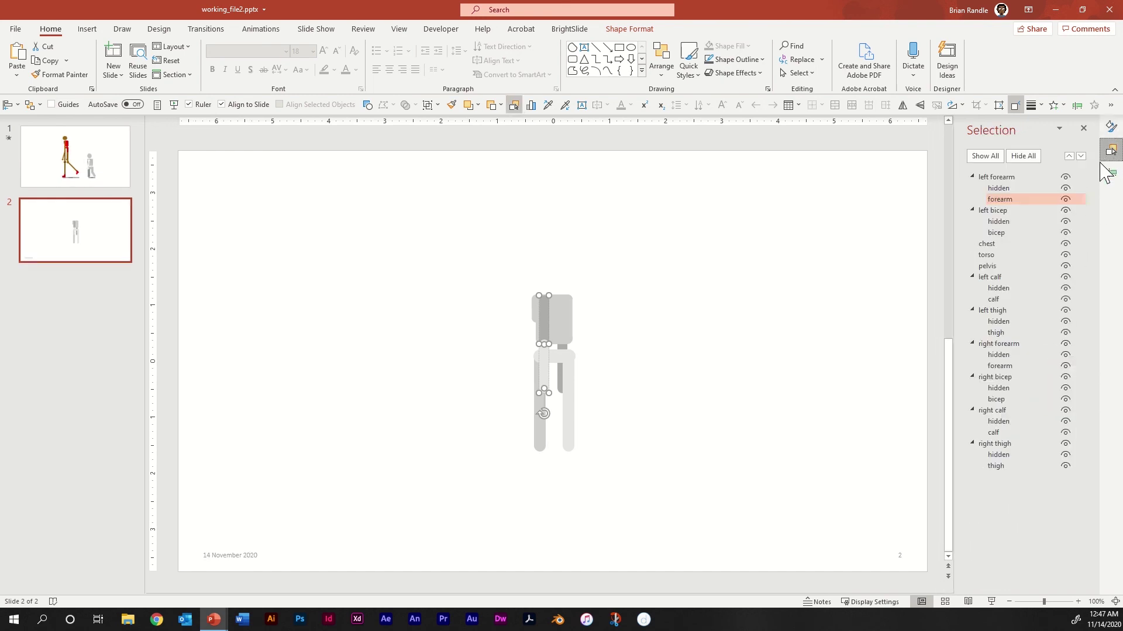
{"action": "left_click", "coordinate": [1022, 232]}
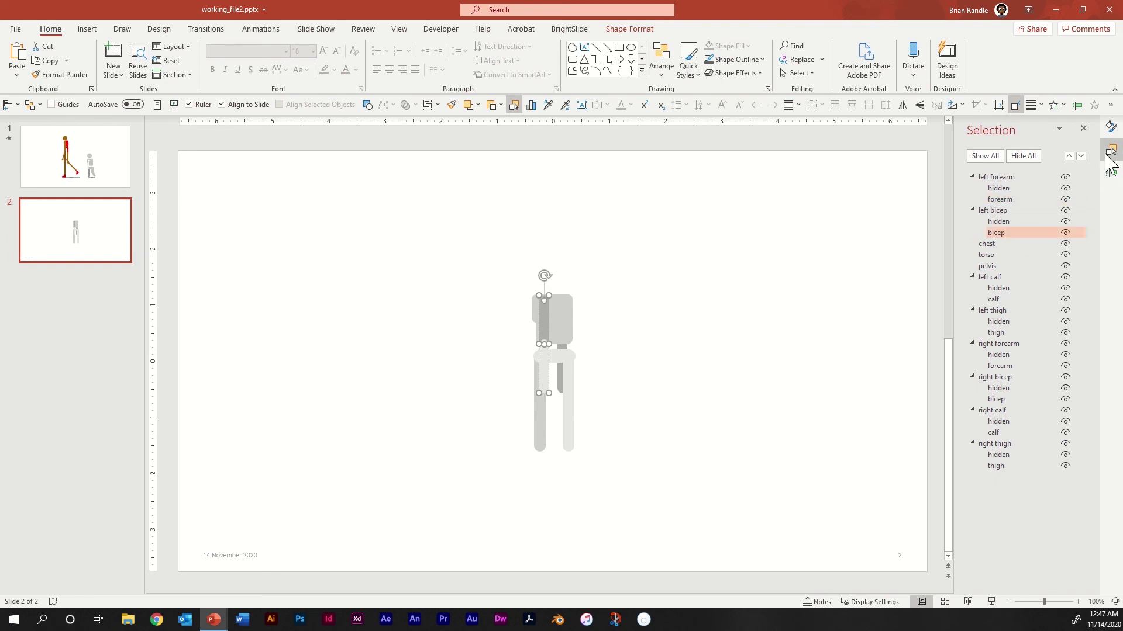
{"action": "left_click", "coordinate": [1110, 128]}
{"action": "left_click", "coordinate": [1067, 366]}
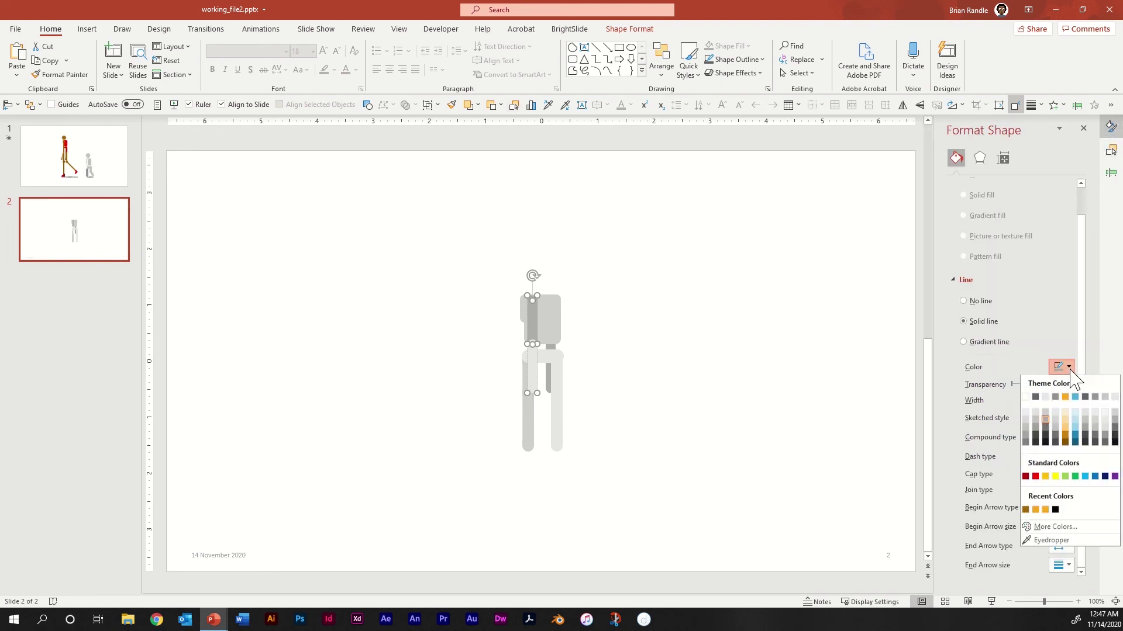
{"action": "left_click", "coordinate": [1045, 398]}
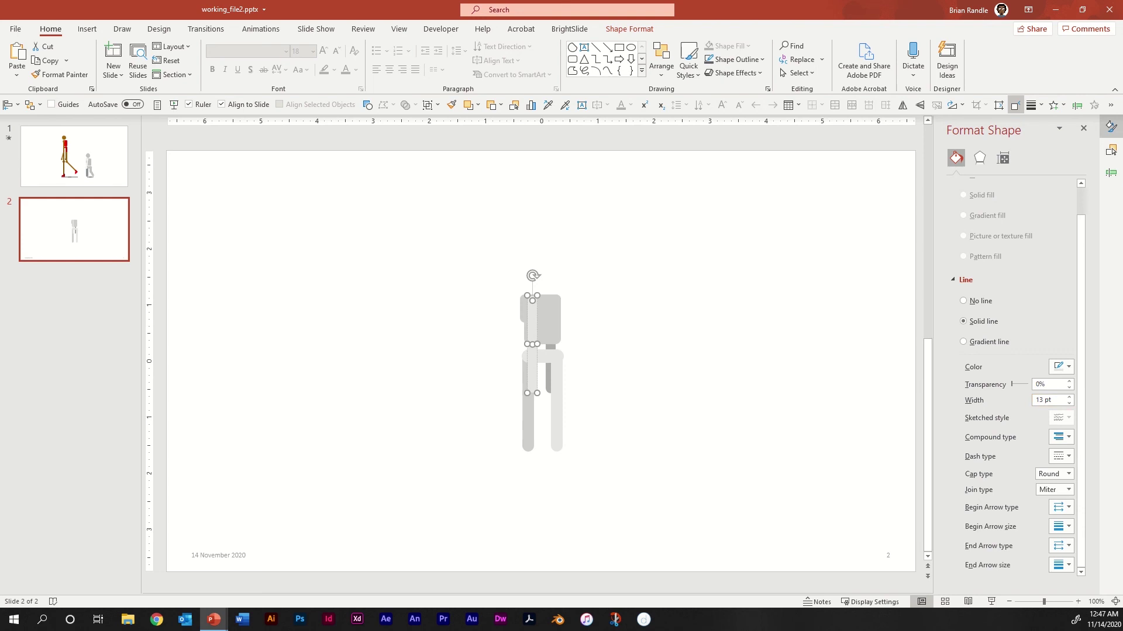
{"action": "left_click", "coordinate": [848, 409]}
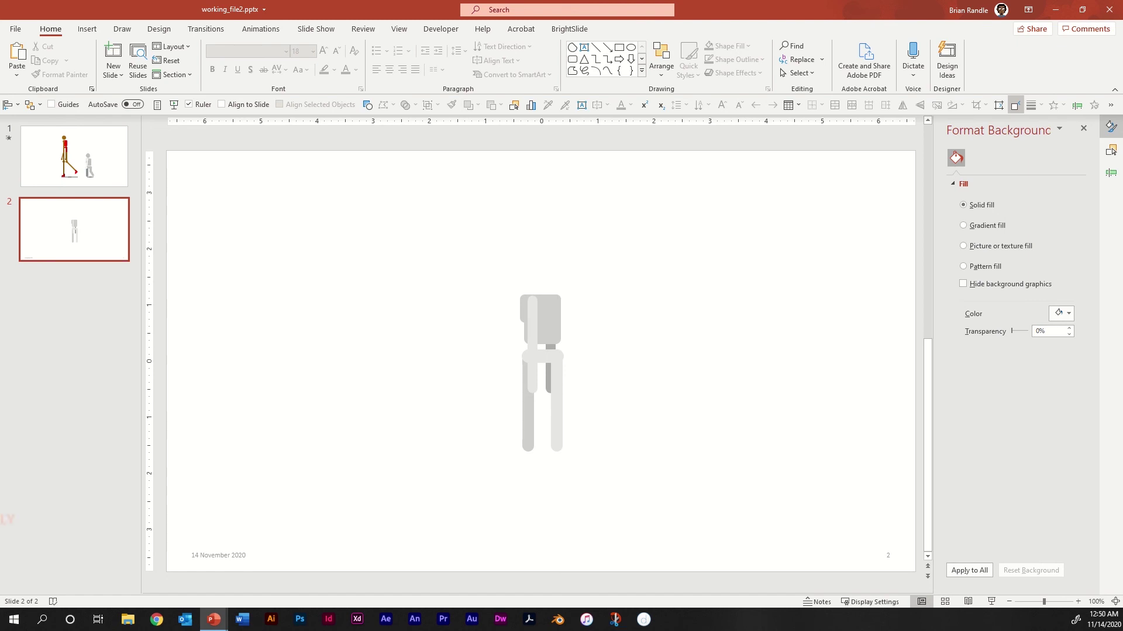
Draw a circle about 0.62" in diameter above the chest and fill it with the light grey theme color
{"action": "left_click", "coordinate": [631, 47]}
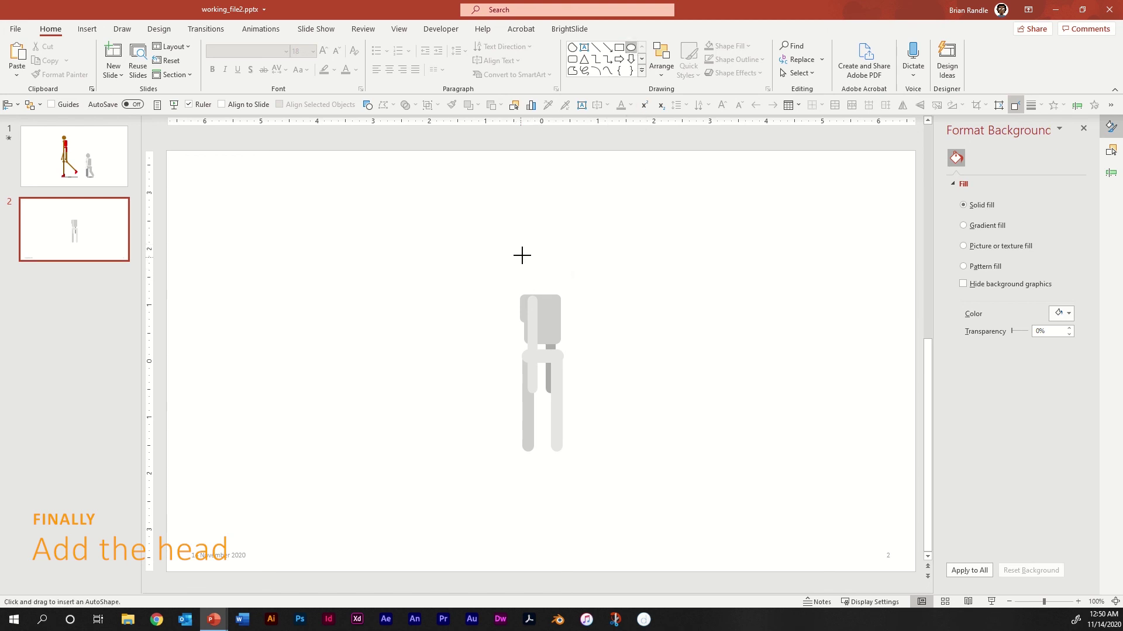
{"action": "mouse_move", "coordinate": [526, 261]}
{"action": "left_mouse_down"}
{"action": "mouse_move", "coordinate": [559, 289]}
{"action": "mouse_move", "coordinate": [536, 278]}
{"action": "left_mouse_up"}
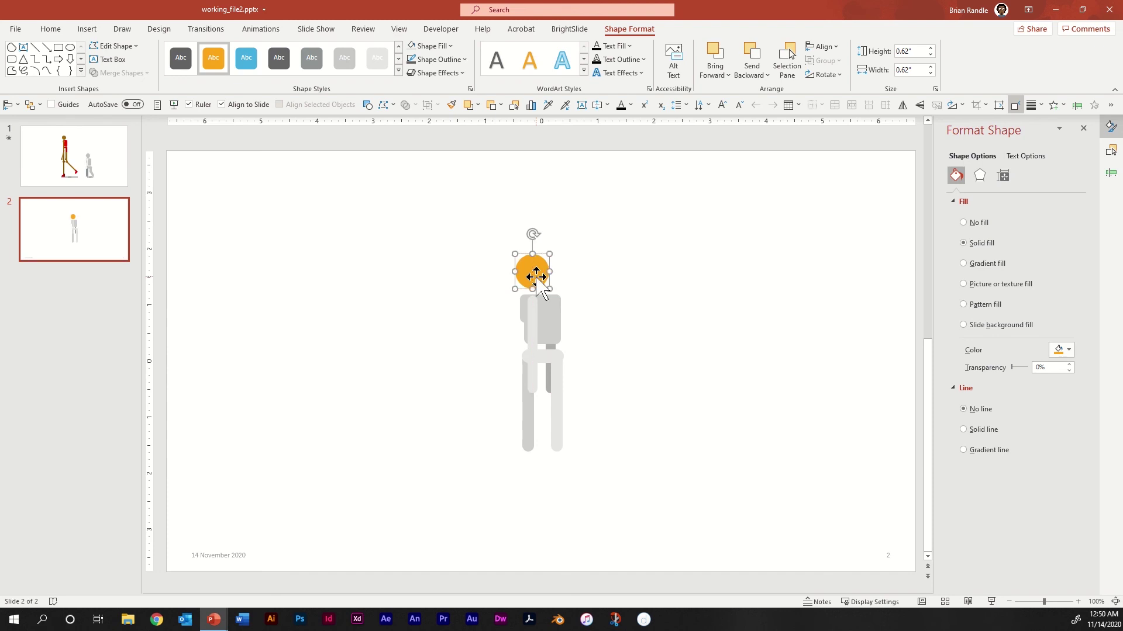
{"action": "left_click", "coordinate": [1067, 351]}
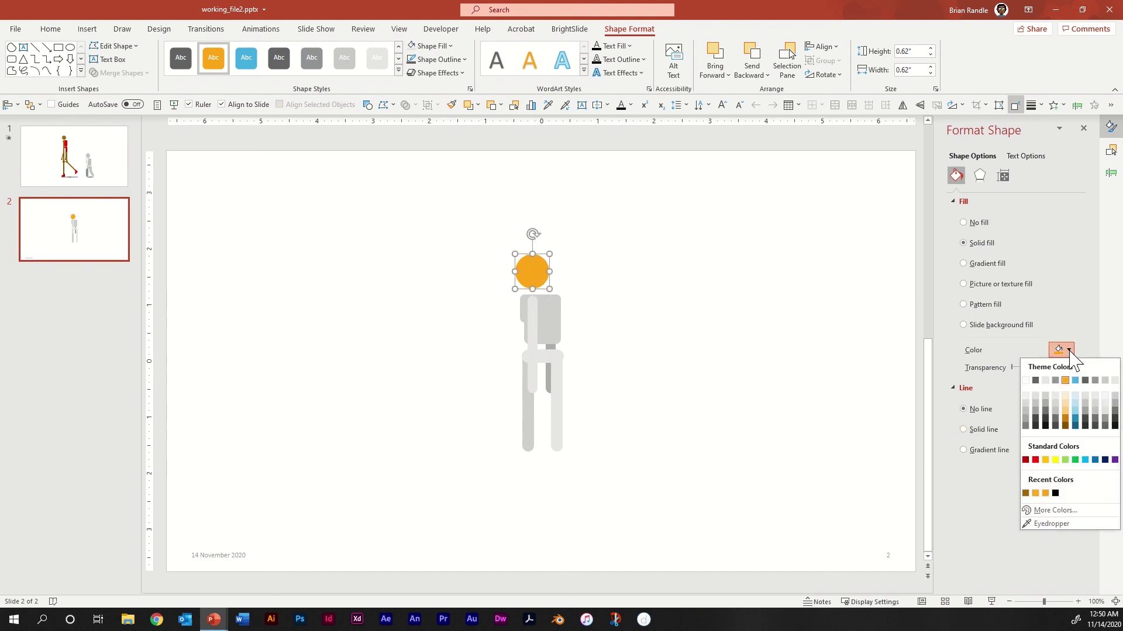
{"action": "left_click", "coordinate": [1045, 381]}
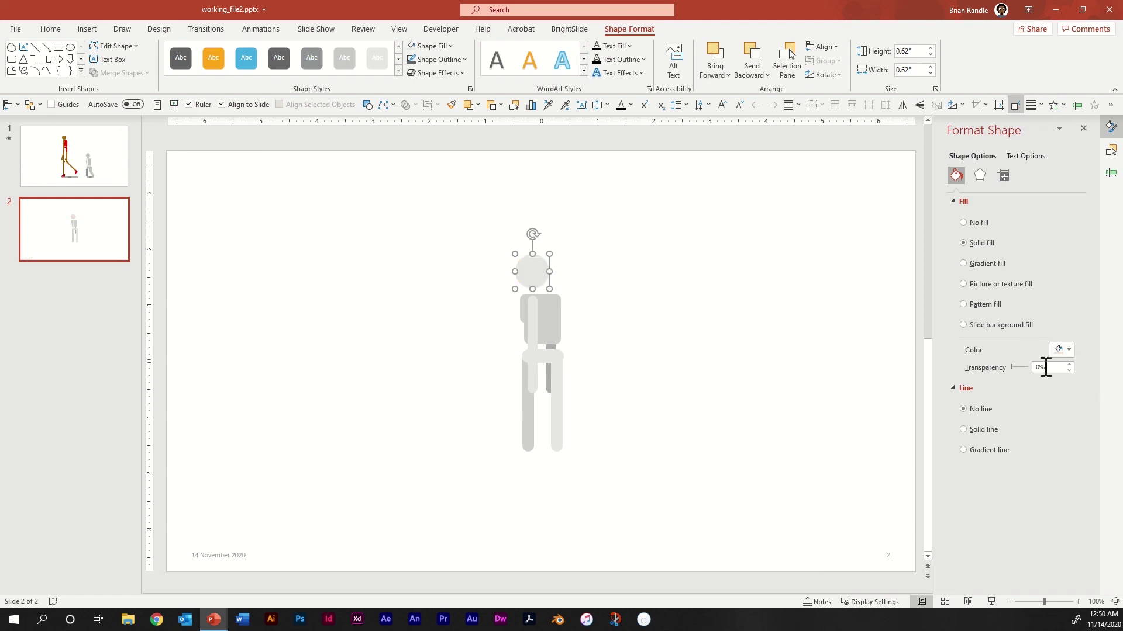
Rename the new circle as "head" in the slide's object list
{"action": "left_click", "coordinate": [1111, 151]}
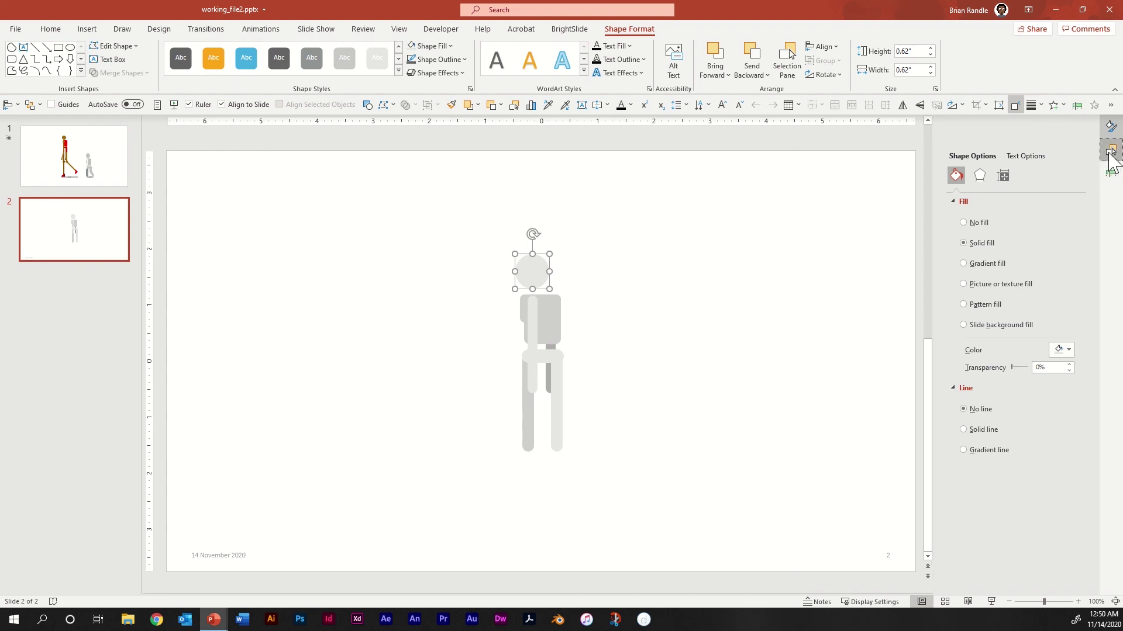
{"action": "double_click", "coordinate": [1000, 177]}
{"action": "triple_click", "coordinate": [1000, 177]}
{"action": "type", "text": "head"}
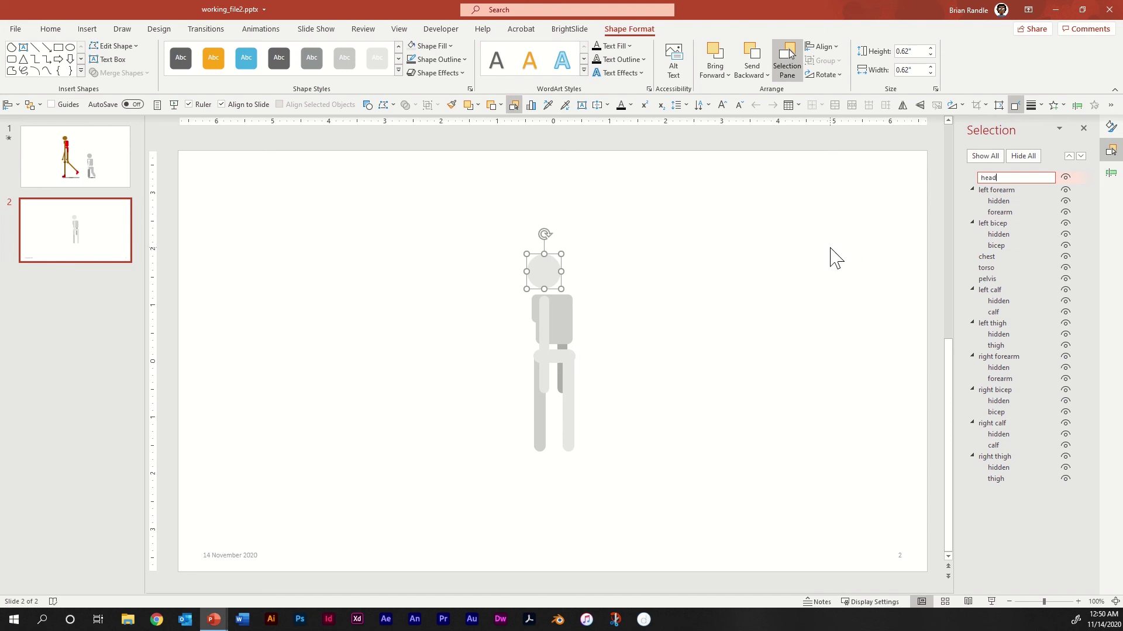
{"action": "left_click", "coordinate": [832, 253]}
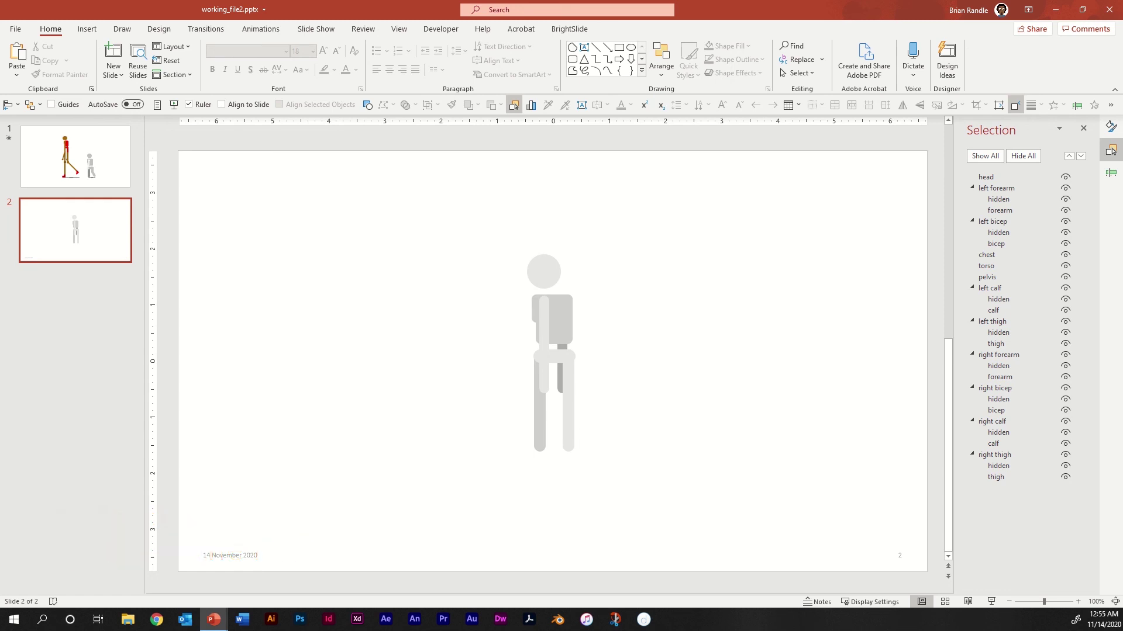
Rotate the left forearm group slightly clockwise at the elbow and the left calf group counterclockwise at the knee to bend both limbs
{"action": "left_click", "coordinate": [544, 386]}
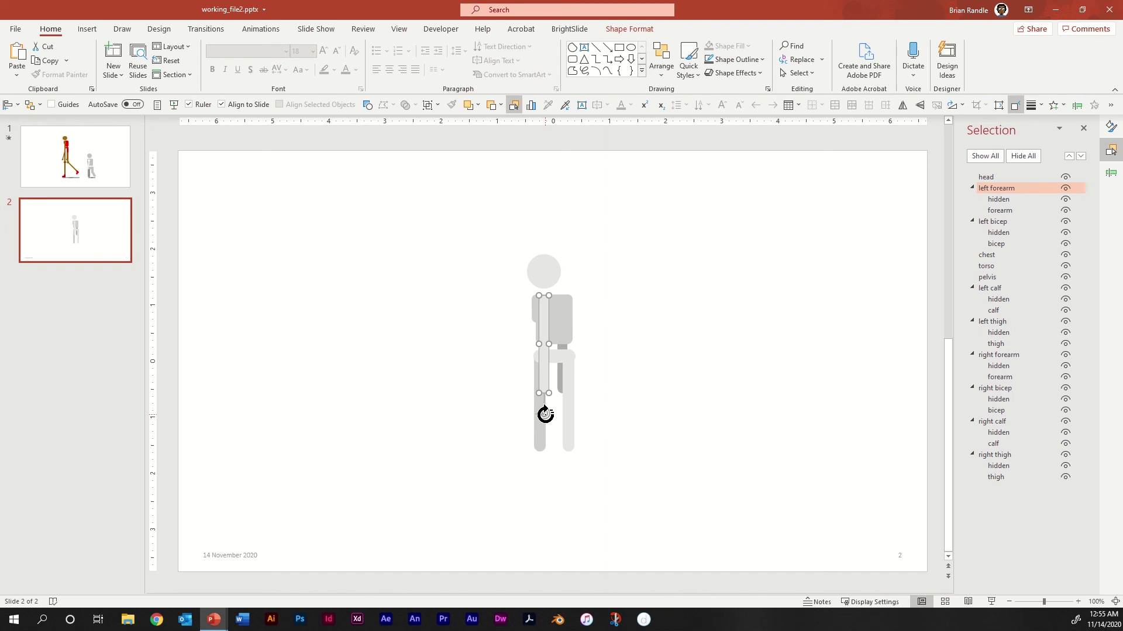
{"action": "left_click_drag", "start_coordinate": [545, 415], "coordinate": [526, 410]}
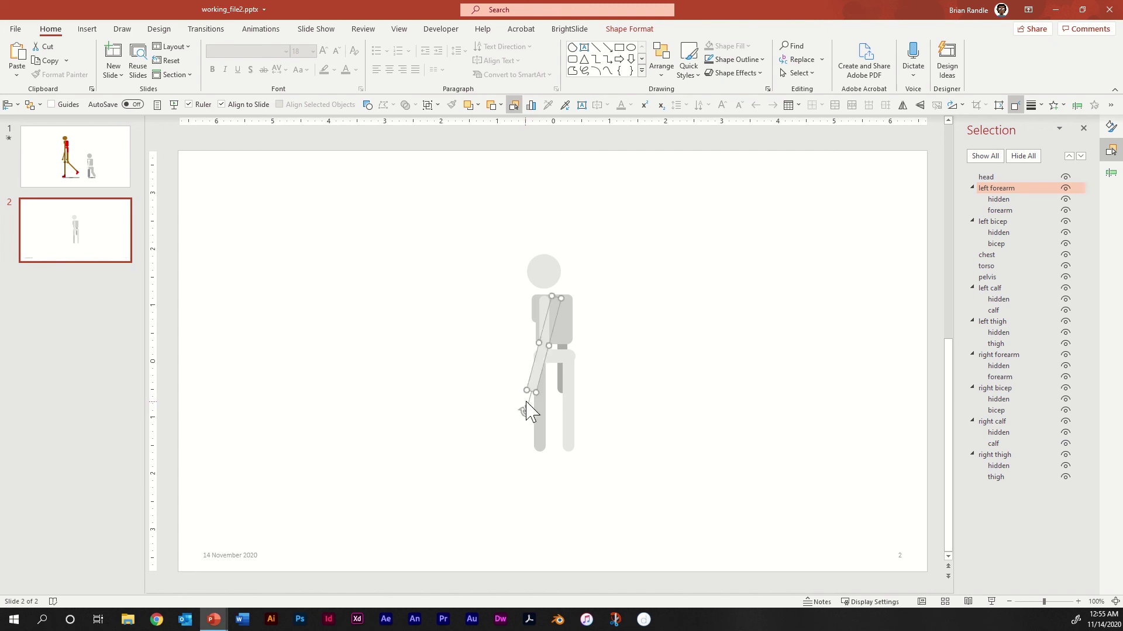
{"action": "left_click", "coordinate": [572, 439]}
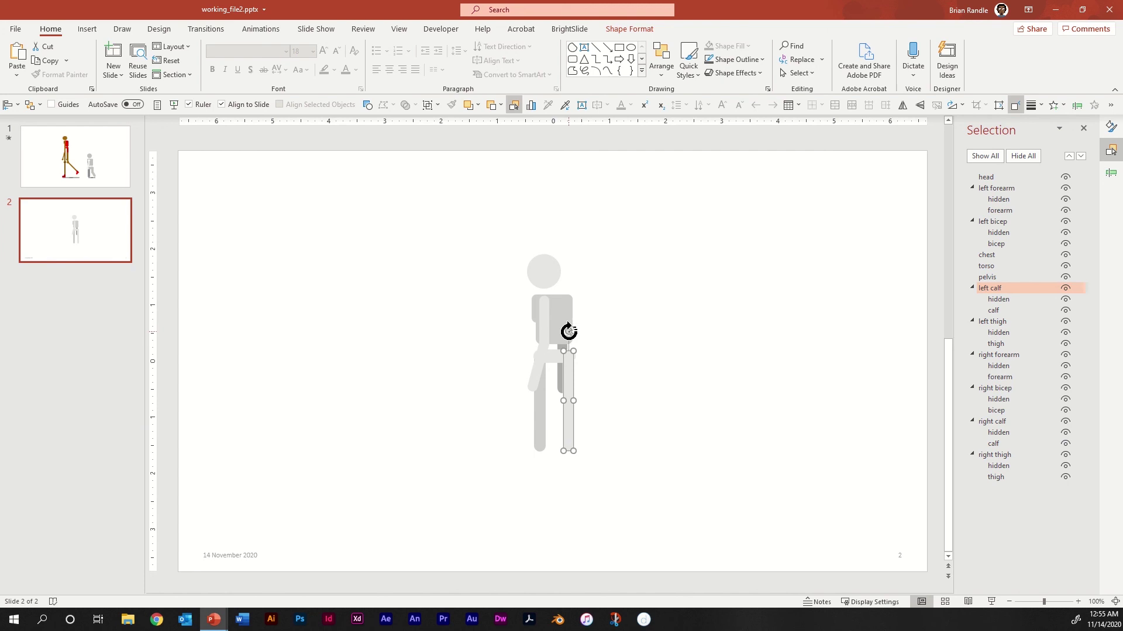
{"action": "left_click_drag", "start_coordinate": [569, 332], "coordinate": [526, 342]}
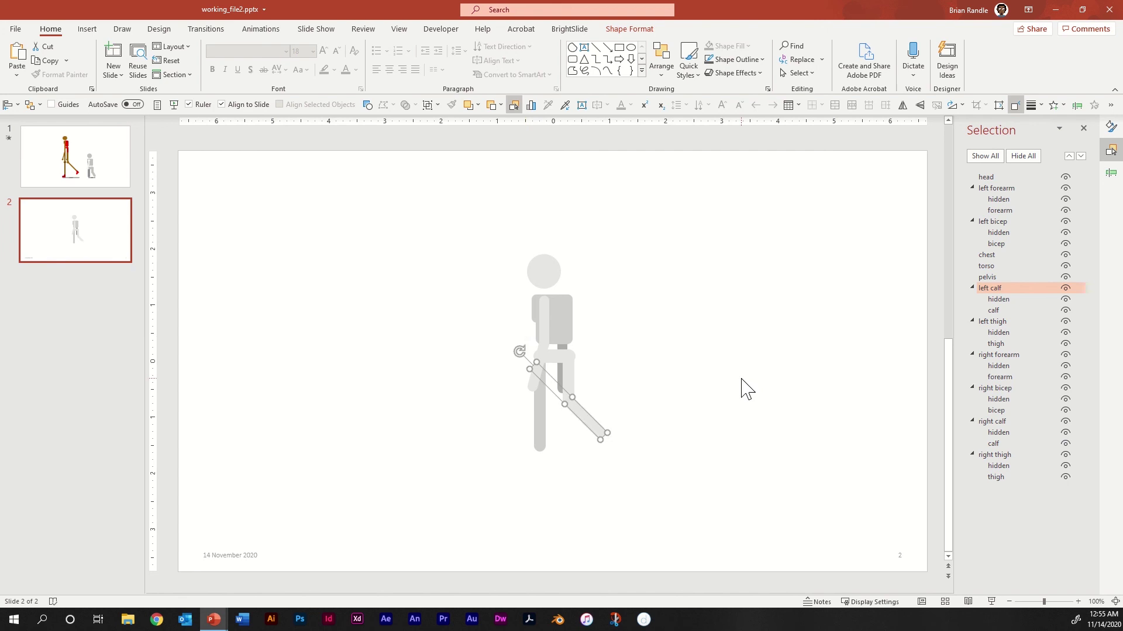
{"action": "left_click", "coordinate": [768, 380]}
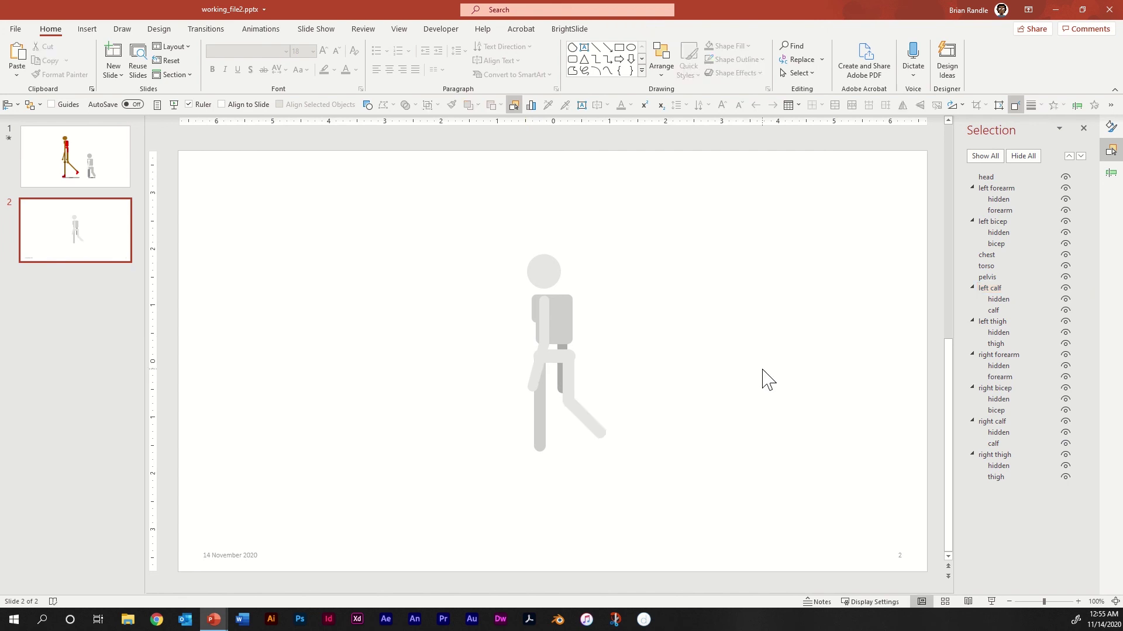